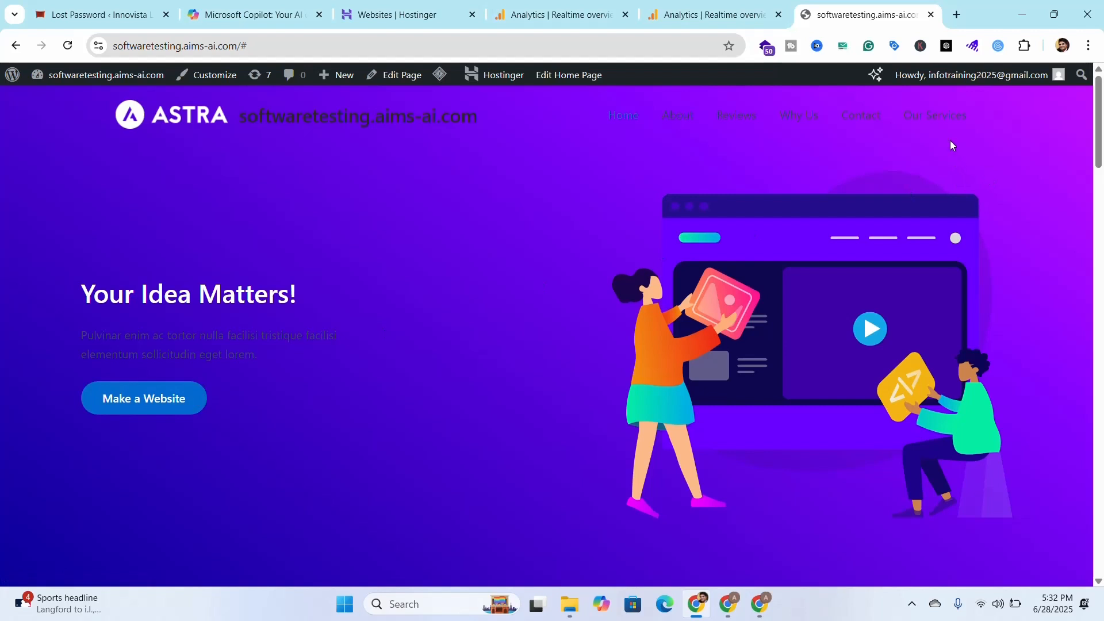
- Open the website's Our Services page and find the "More about me" button
{"action": "left_click", "coordinate": [927, 121]}
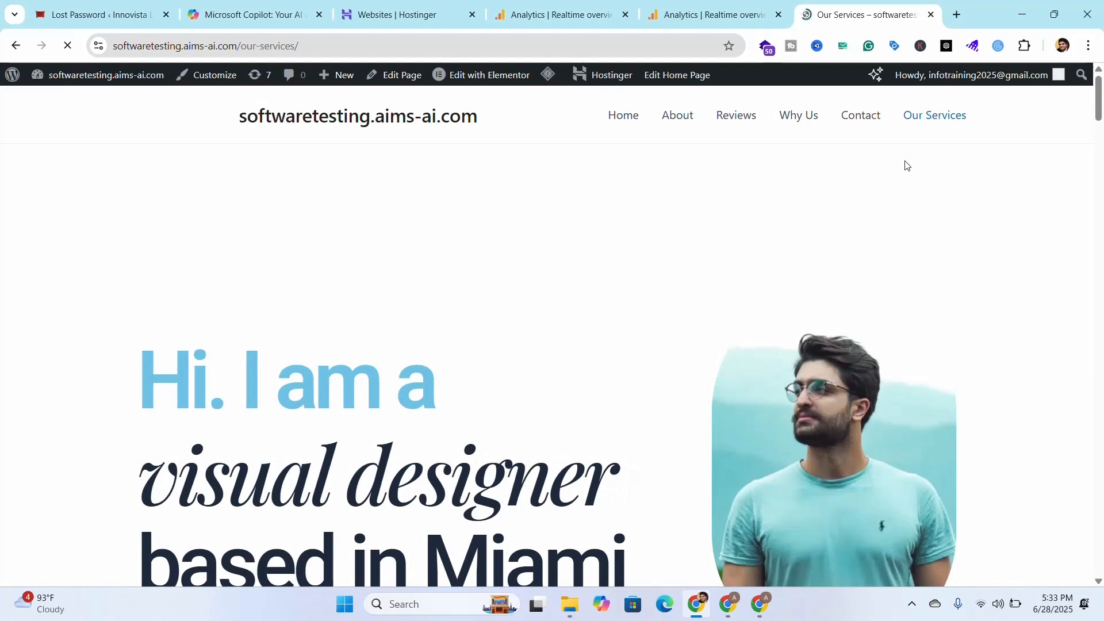
{"action": "scroll", "coordinate": [1007, 299], "scroll_direction": "down", "scroll_amount": 10}
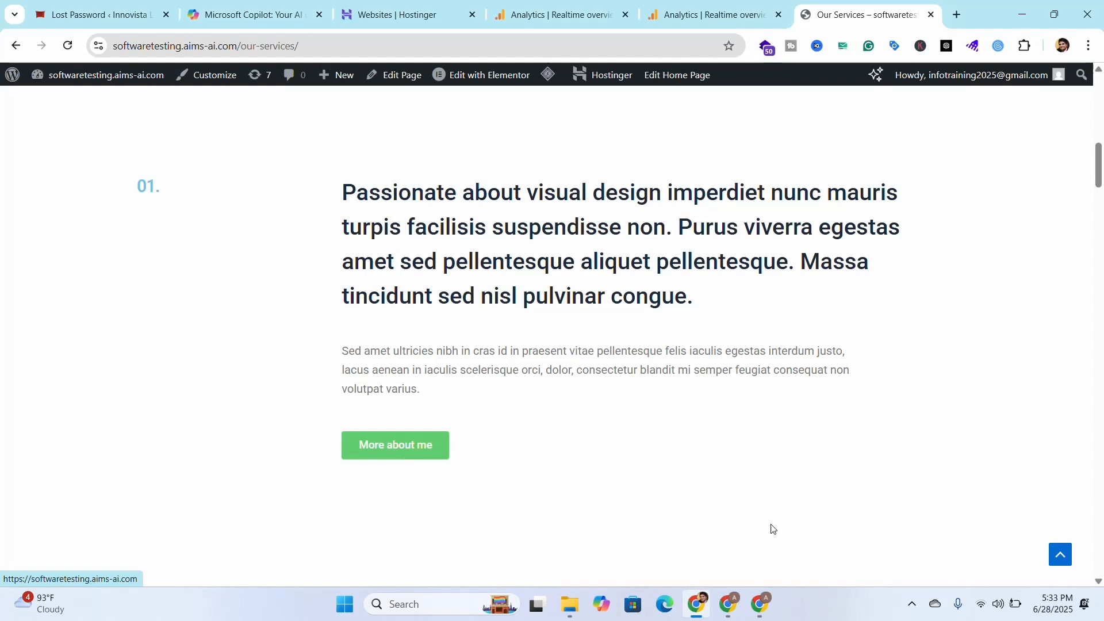
- Switch to the Google Tag Manager window, close the Tag Assistant debug tab and bring up the softwaretesting.aims-ai.com container workspace
{"action": "left_click", "coordinate": [736, 604]}
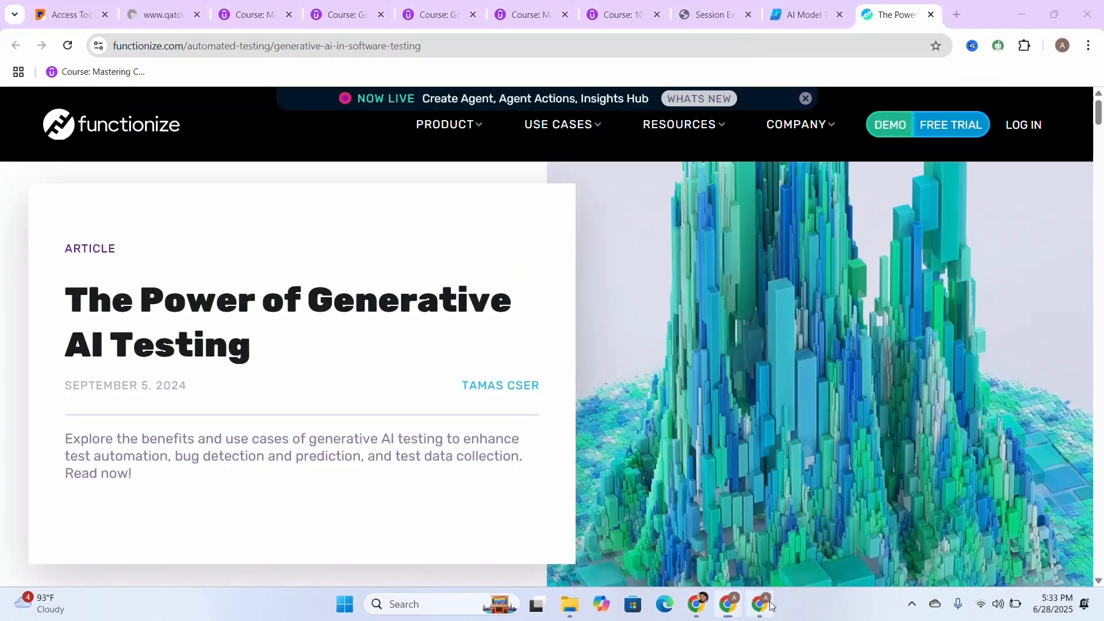
{"action": "left_click", "coordinate": [760, 604]}
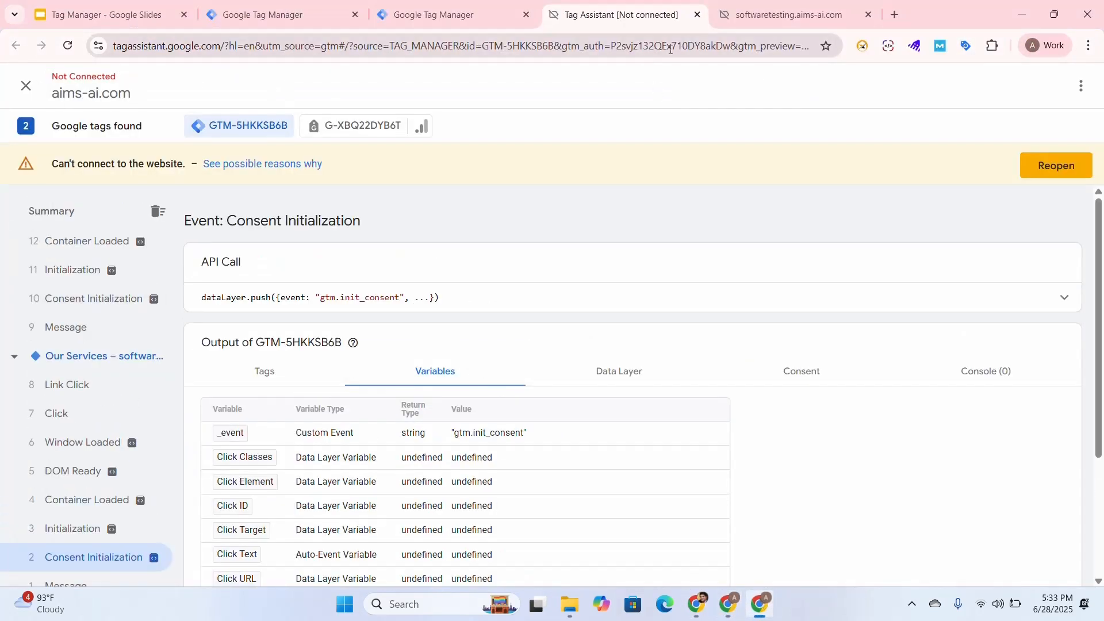
{"action": "left_click", "coordinate": [698, 14]}
{"action": "left_click", "coordinate": [629, 129]}
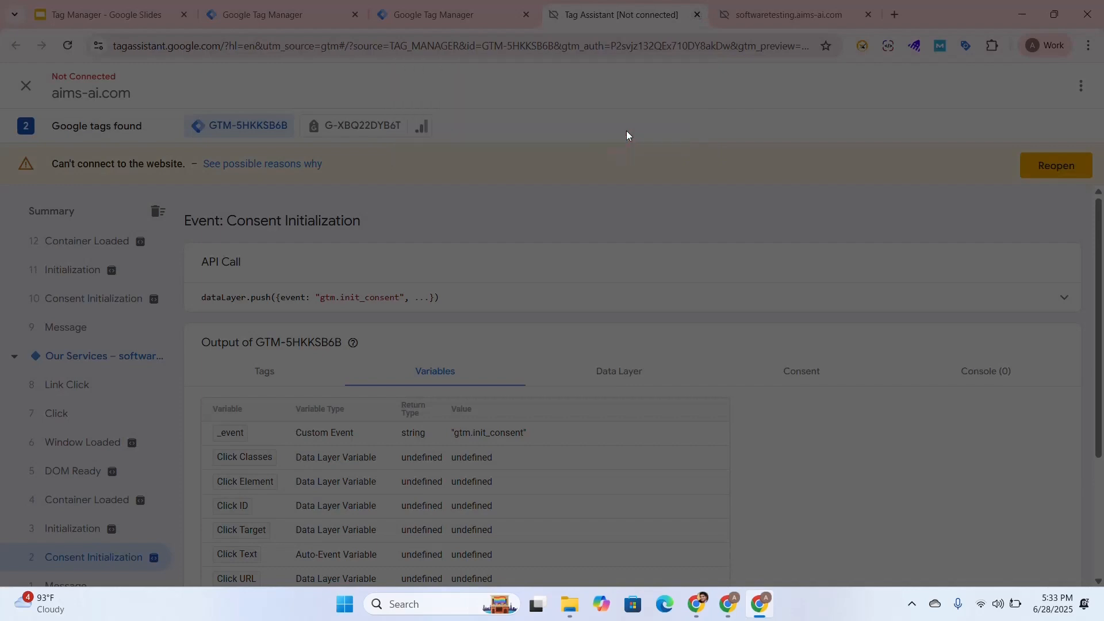
{"action": "left_click", "coordinate": [536, 26]}
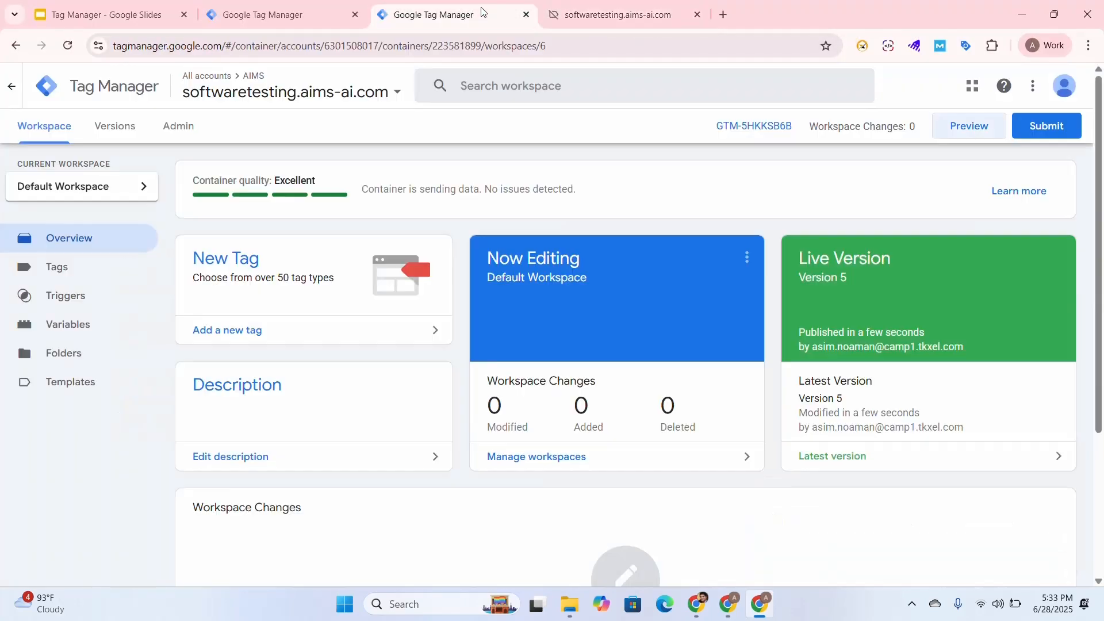
{"action": "left_click", "coordinate": [306, 46]}
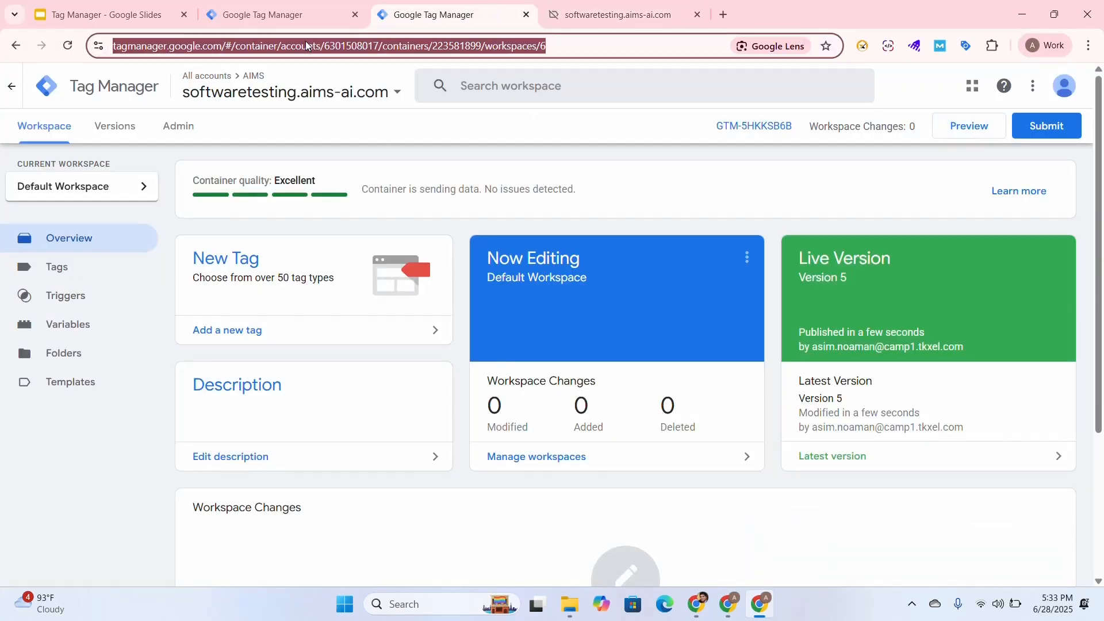
{"action": "key", "text": "Escape"}
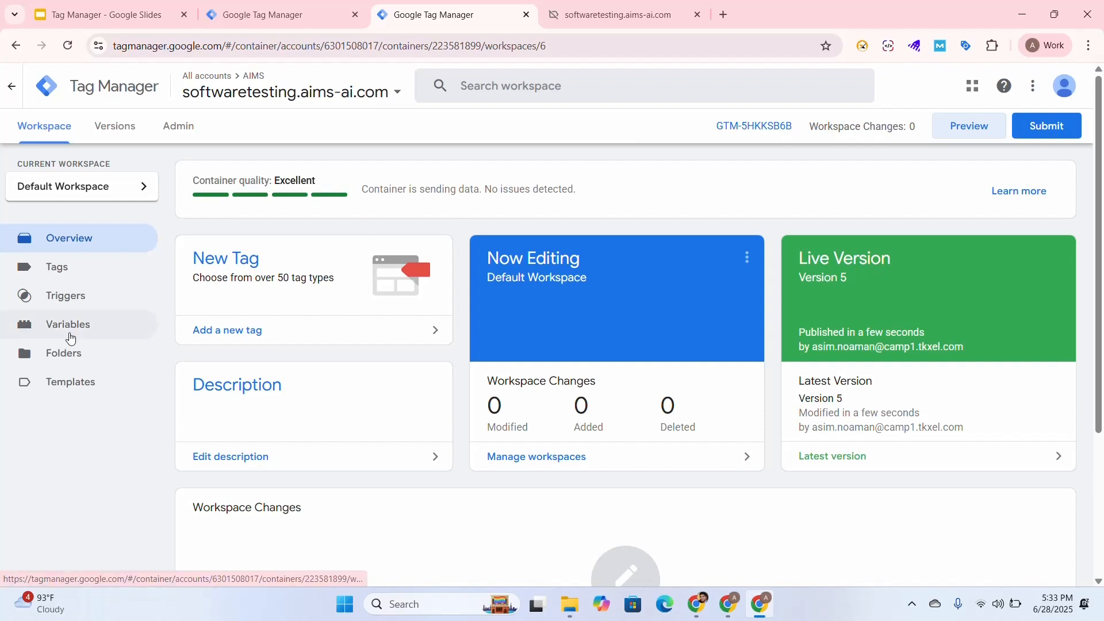
- Review the container's built-in and user-defined variables, and check which Clicks variables are enabled in the built-in variable configuration
{"action": "left_click", "coordinate": [119, 334]}
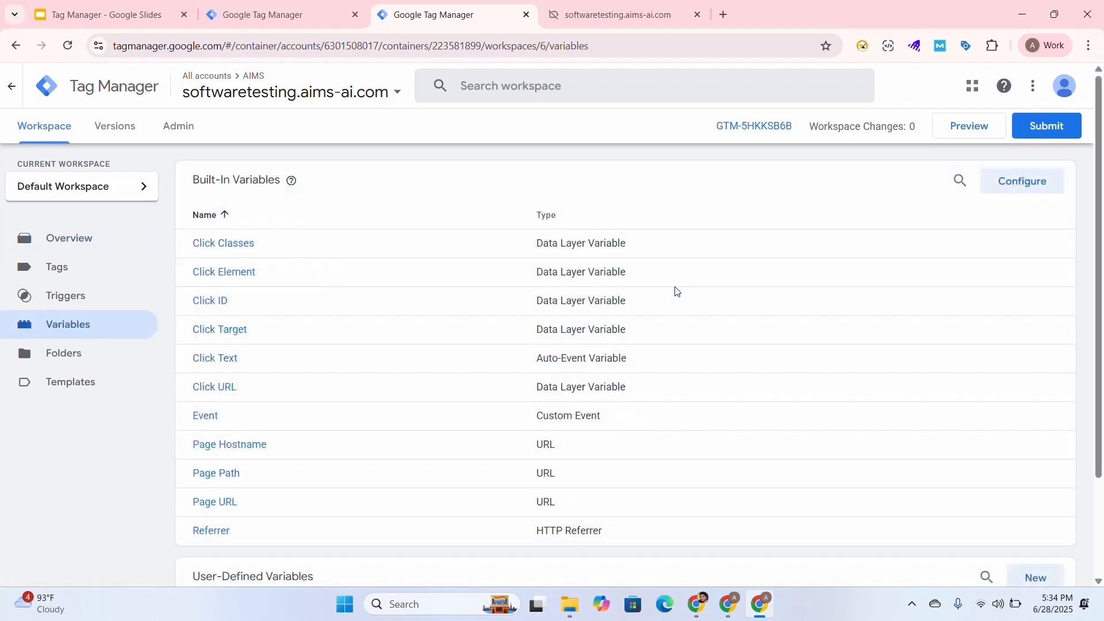
{"action": "scroll", "coordinate": [697, 327], "scroll_direction": "down", "scroll_amount": 3}
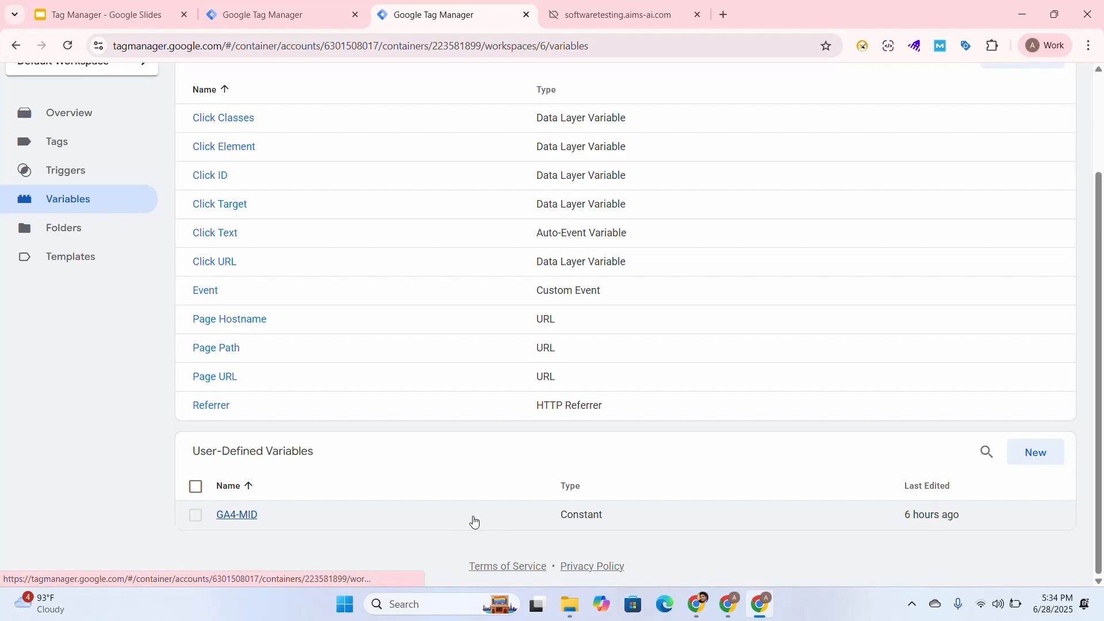
{"action": "scroll", "coordinate": [495, 495], "scroll_direction": "up", "scroll_amount": 3}
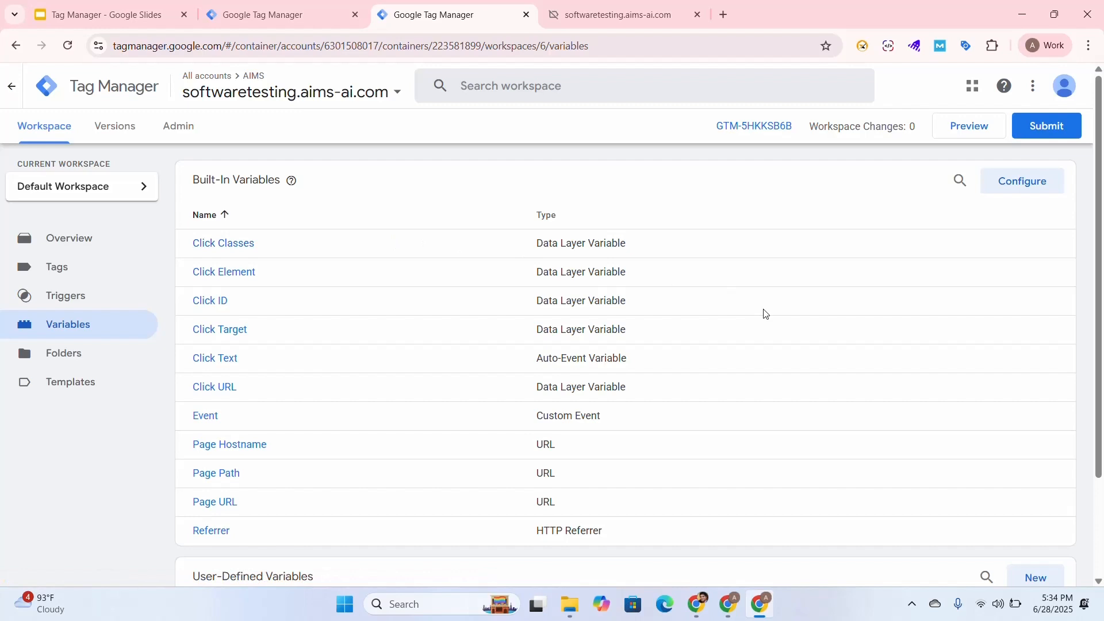
{"action": "left_click", "coordinate": [1013, 192]}
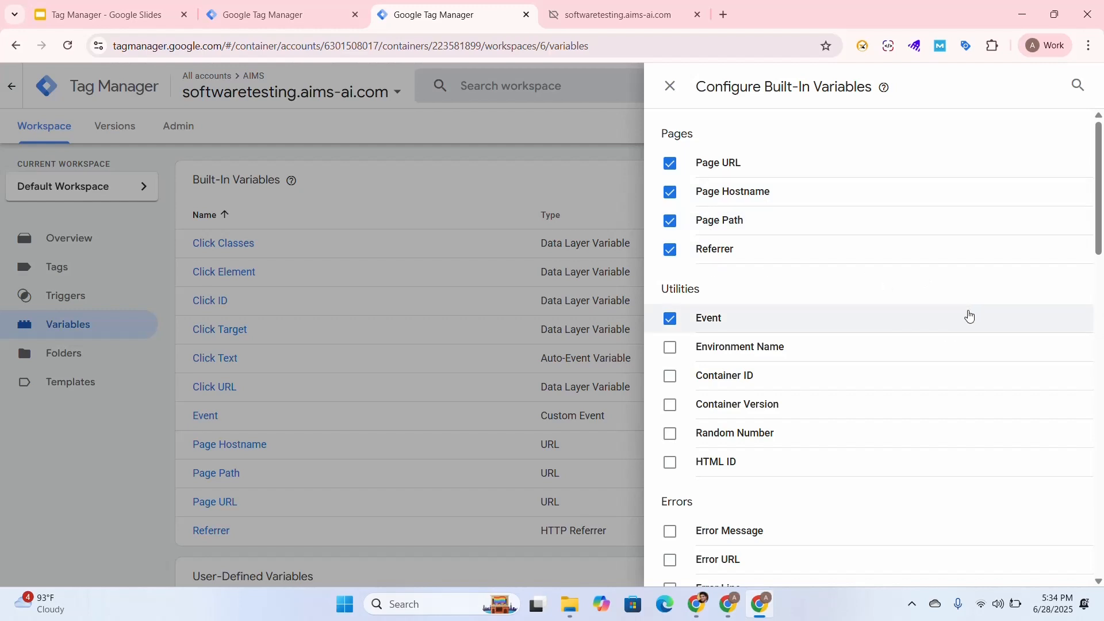
{"action": "scroll", "coordinate": [970, 295], "scroll_direction": "down", "scroll_amount": 6}
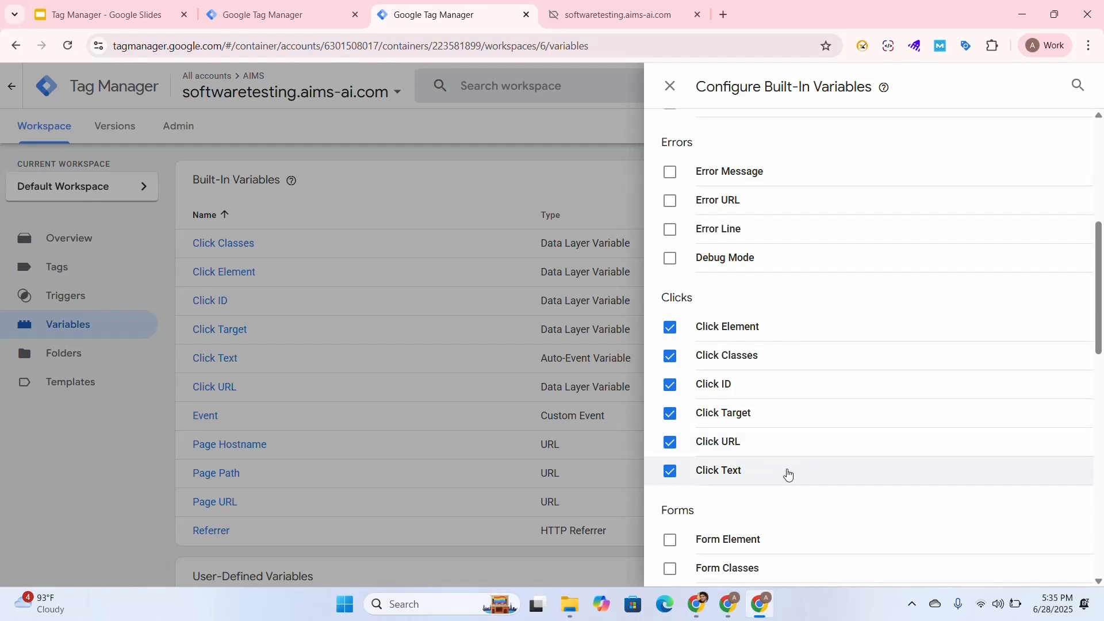
- Inspect the HTML of the "More about me" button on the Our Services page with the browser's developer tools
{"action": "left_click", "coordinate": [697, 604]}
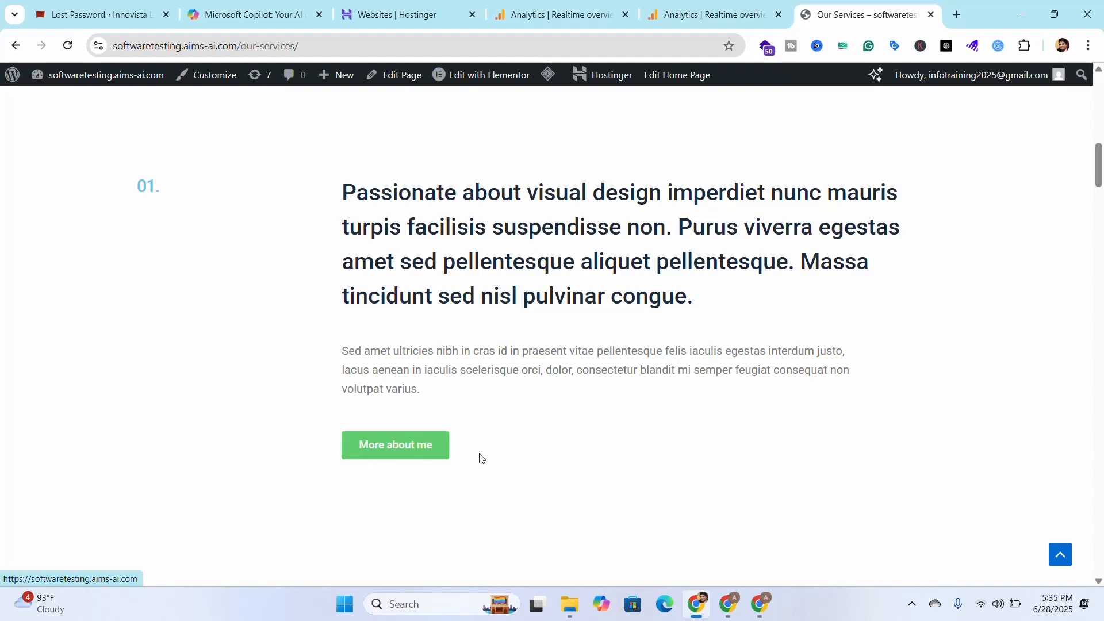
{"action": "left_click", "coordinate": [761, 601]}
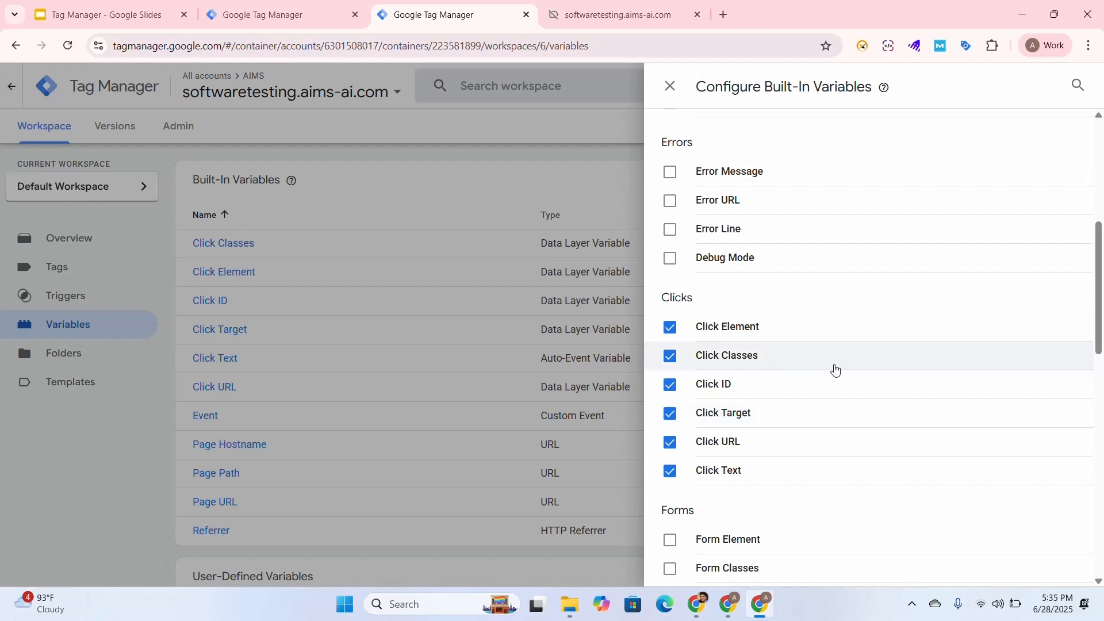
{"action": "left_click", "coordinate": [697, 604]}
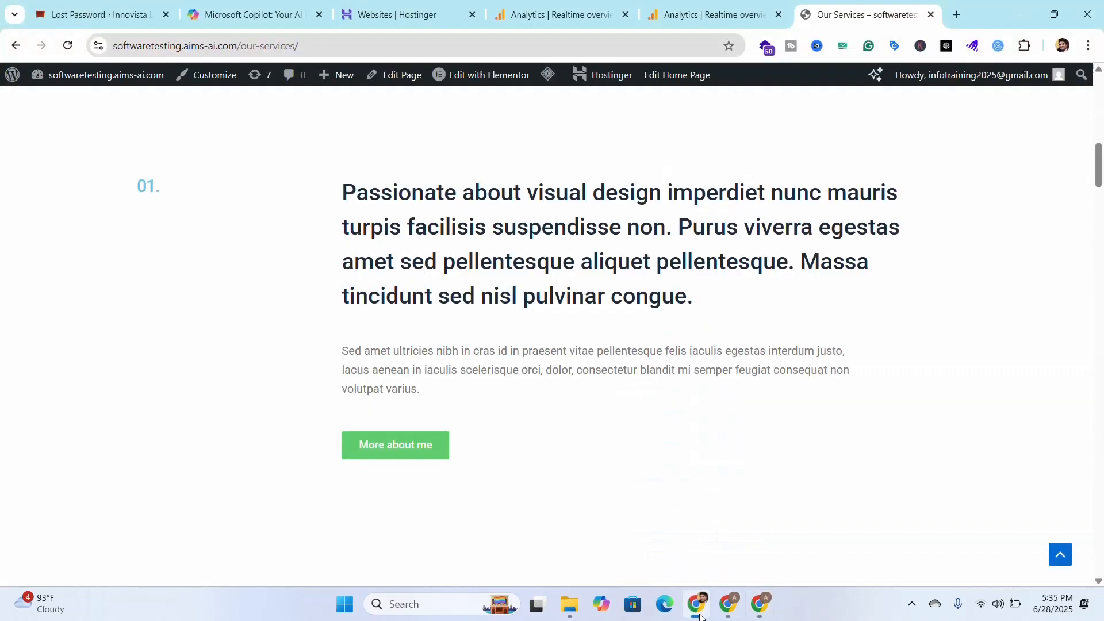
{"action": "right_click", "coordinate": [660, 423]}
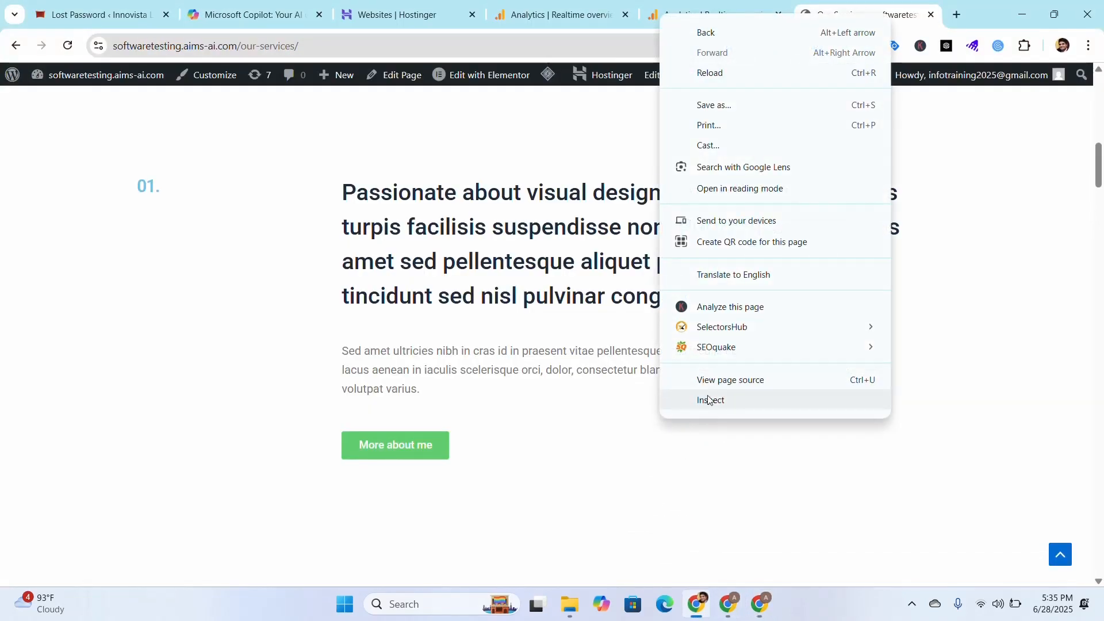
{"action": "left_click", "coordinate": [713, 402]}
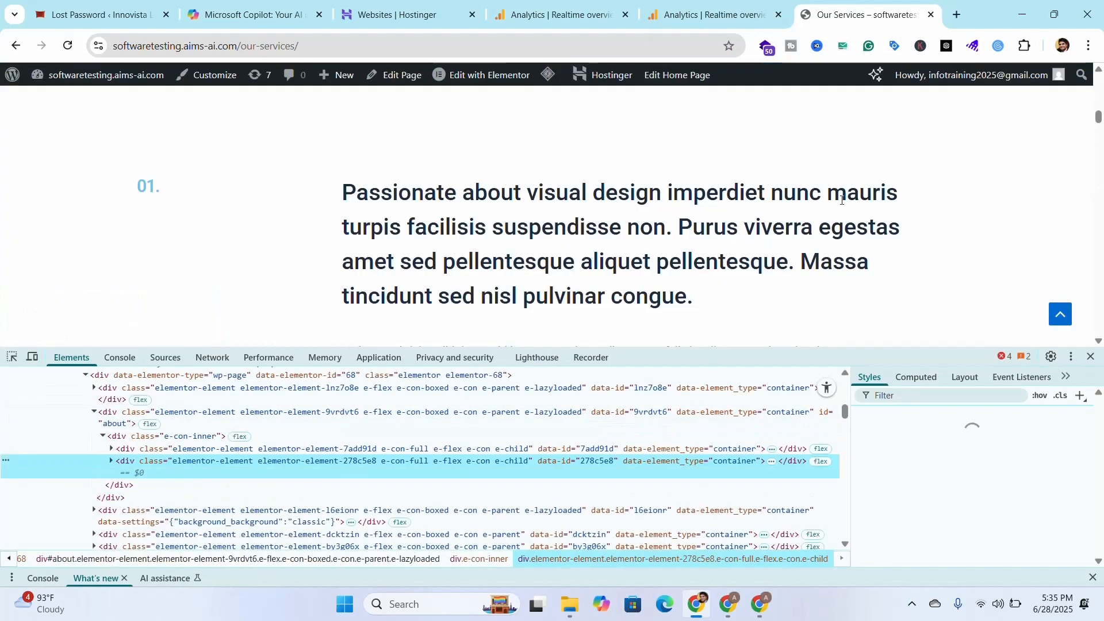
{"action": "left_click", "coordinate": [12, 357]}
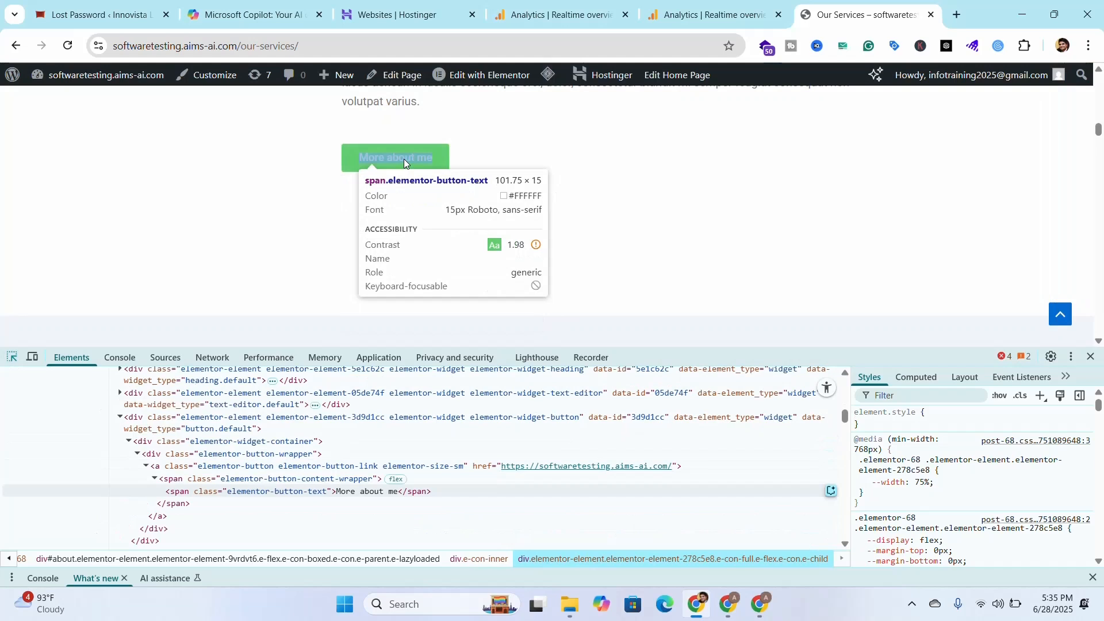
{"action": "left_click", "coordinate": [415, 148]}
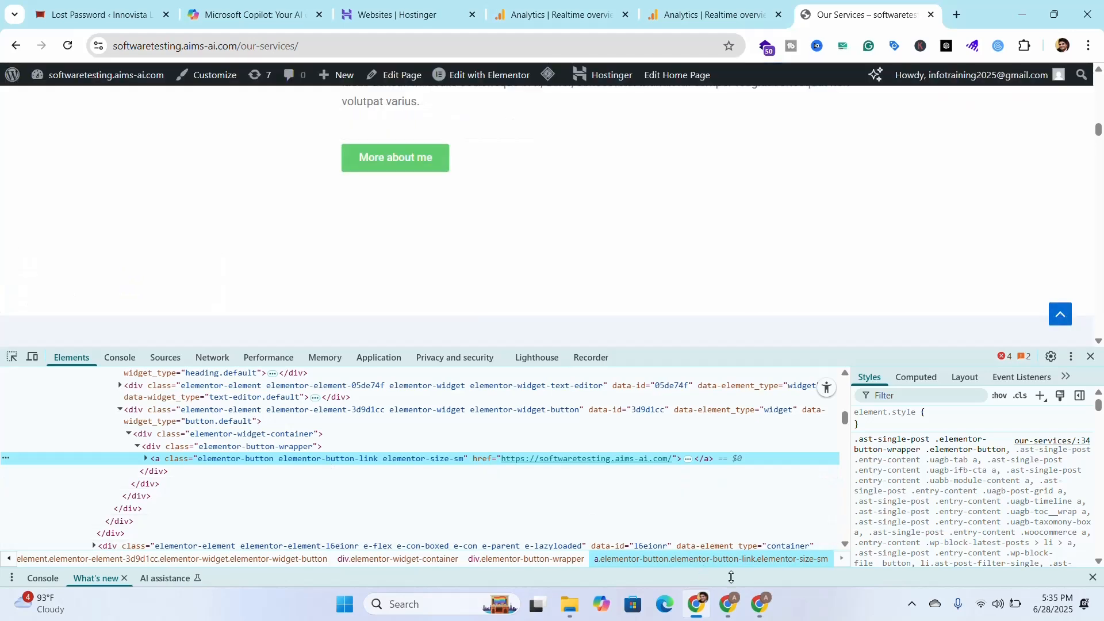
- Back in Tag Manager, close the built-in variable configuration and start a new trigger of type Click - All Elements
{"action": "left_click", "coordinate": [736, 602]}
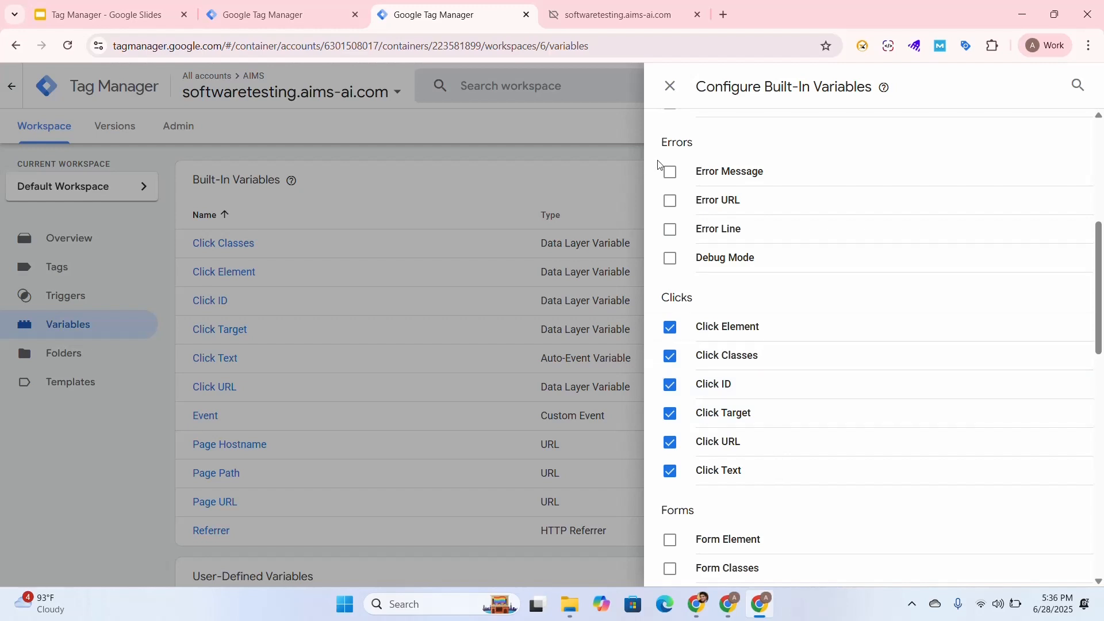
{"action": "left_click", "coordinate": [673, 89]}
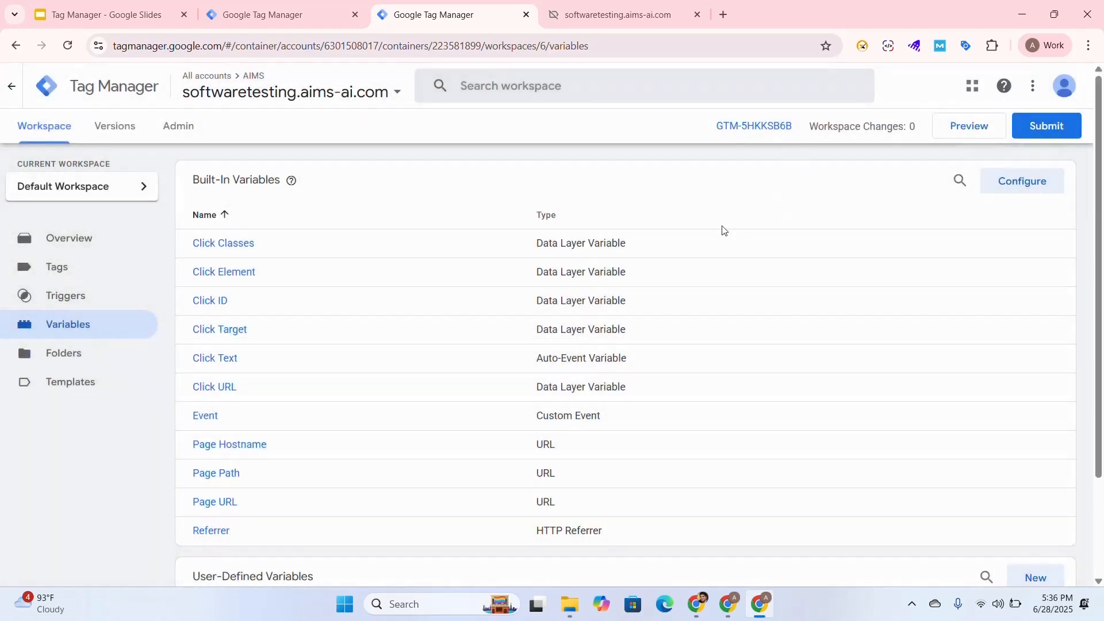
{"action": "left_click", "coordinate": [107, 268]}
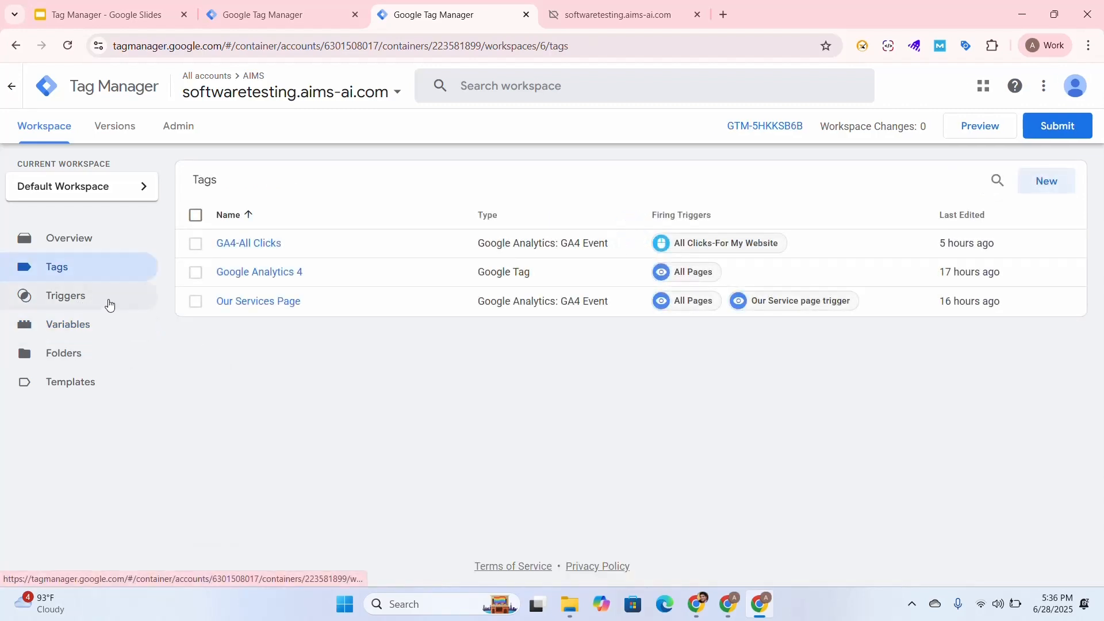
{"action": "left_click", "coordinate": [109, 305]}
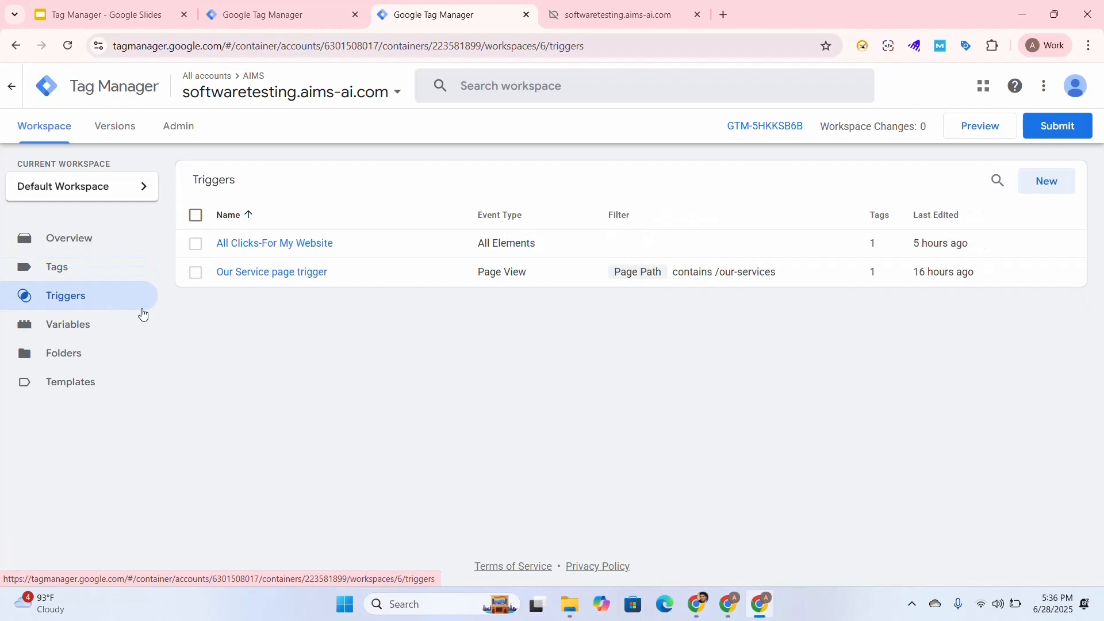
{"action": "left_click", "coordinate": [1044, 182]}
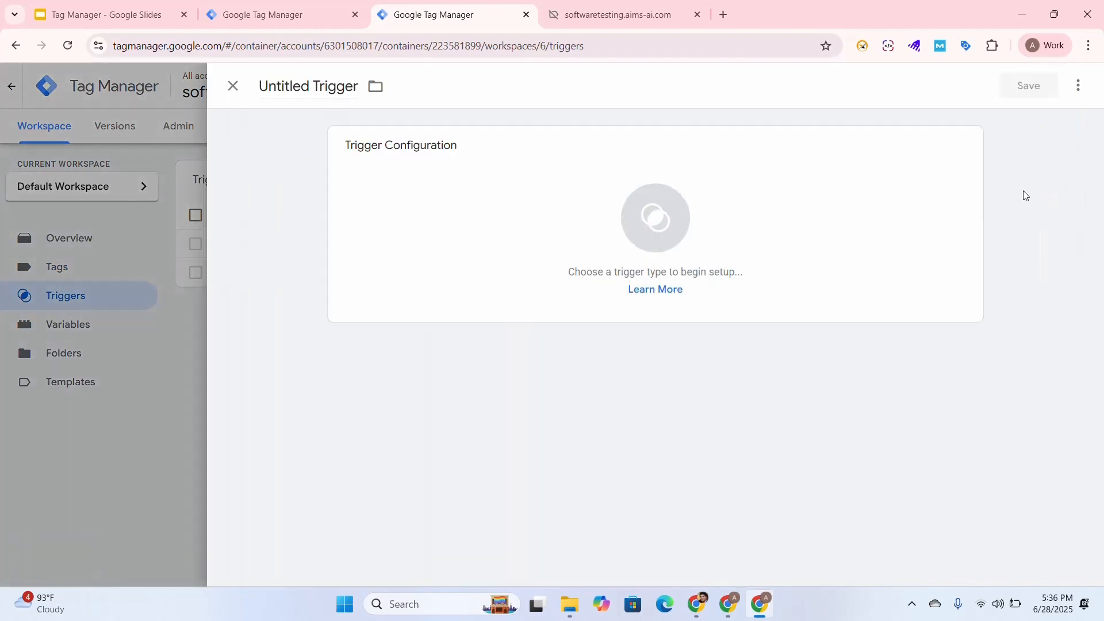
{"action": "left_click", "coordinate": [656, 211]}
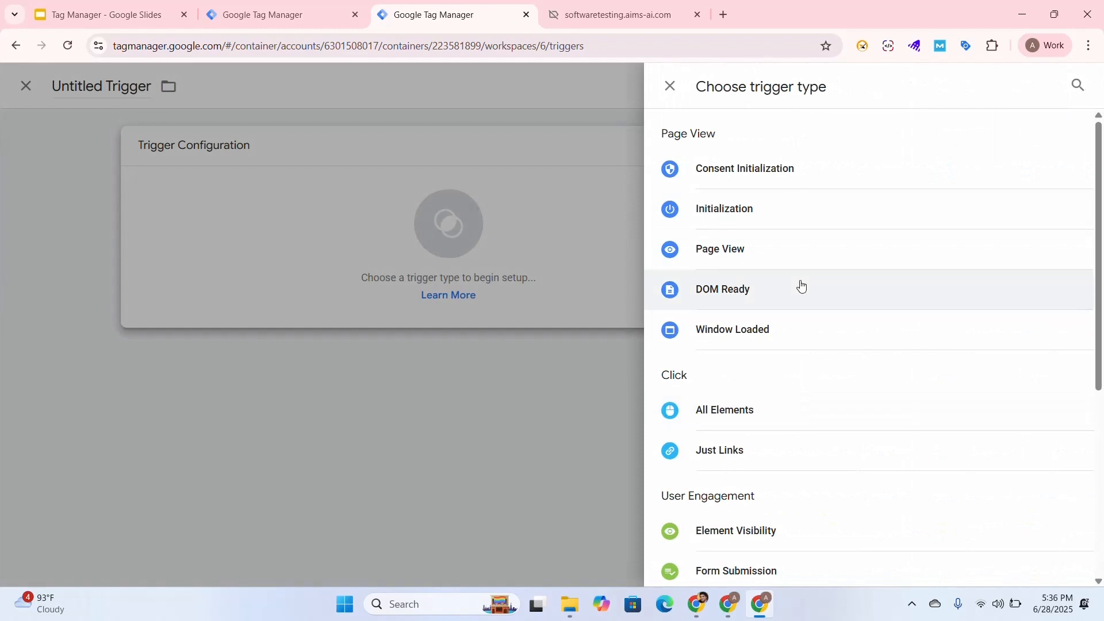
{"action": "scroll", "coordinate": [805, 376], "scroll_direction": "down", "scroll_amount": 1}
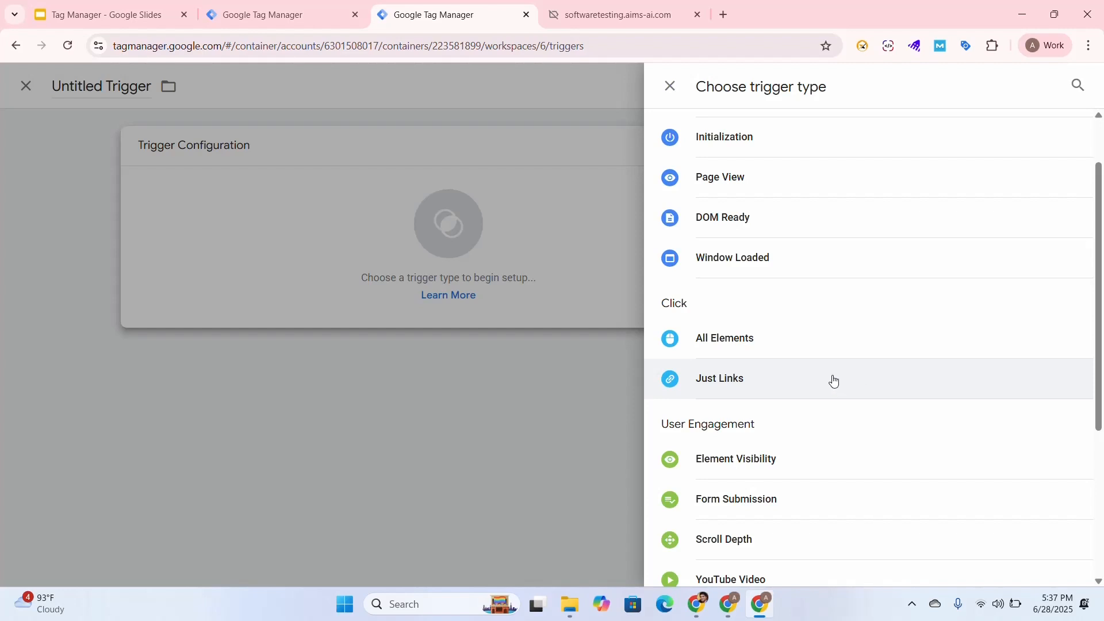
{"action": "left_click", "coordinate": [836, 340]}
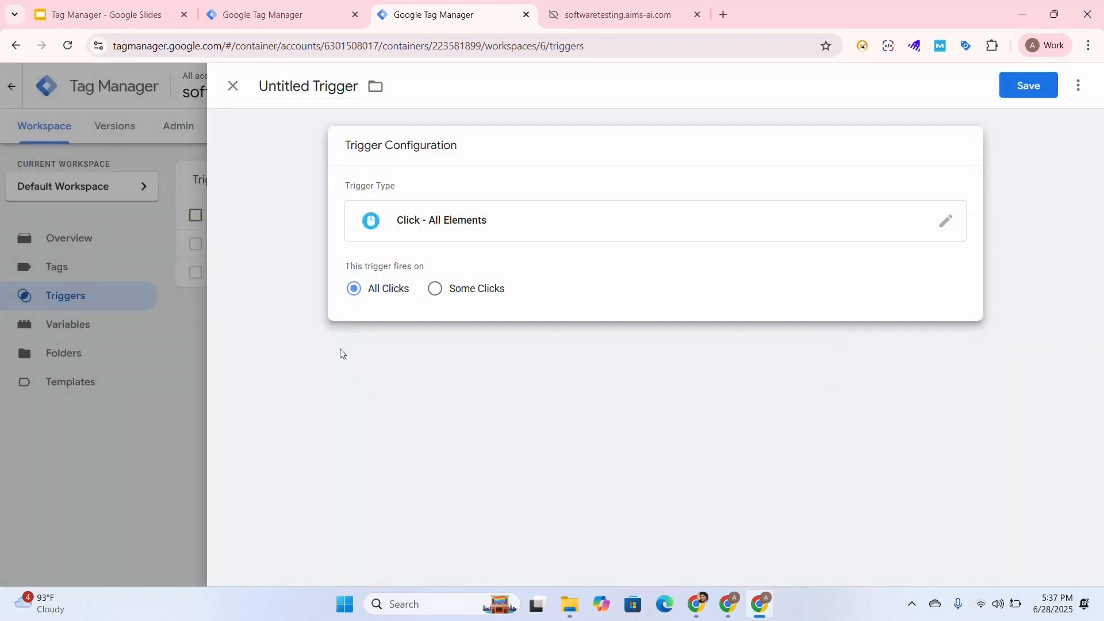
- Set the trigger to fire on Some Clicks, with a condition on the built-in Click Text variable using "contains"
{"action": "left_click", "coordinate": [435, 289]}
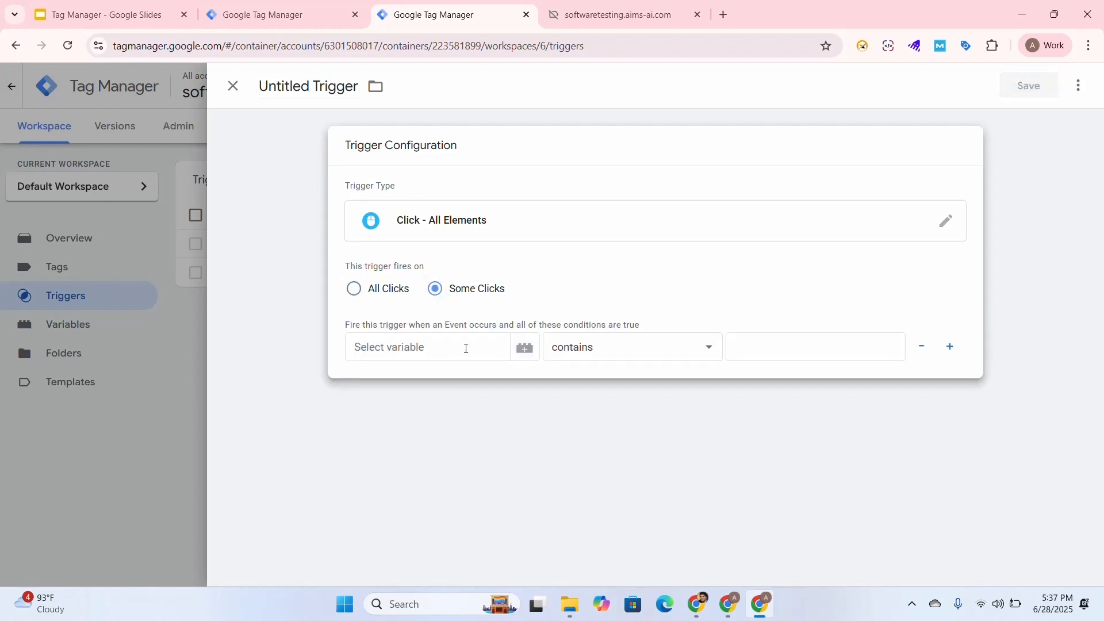
{"action": "left_click", "coordinate": [524, 348]}
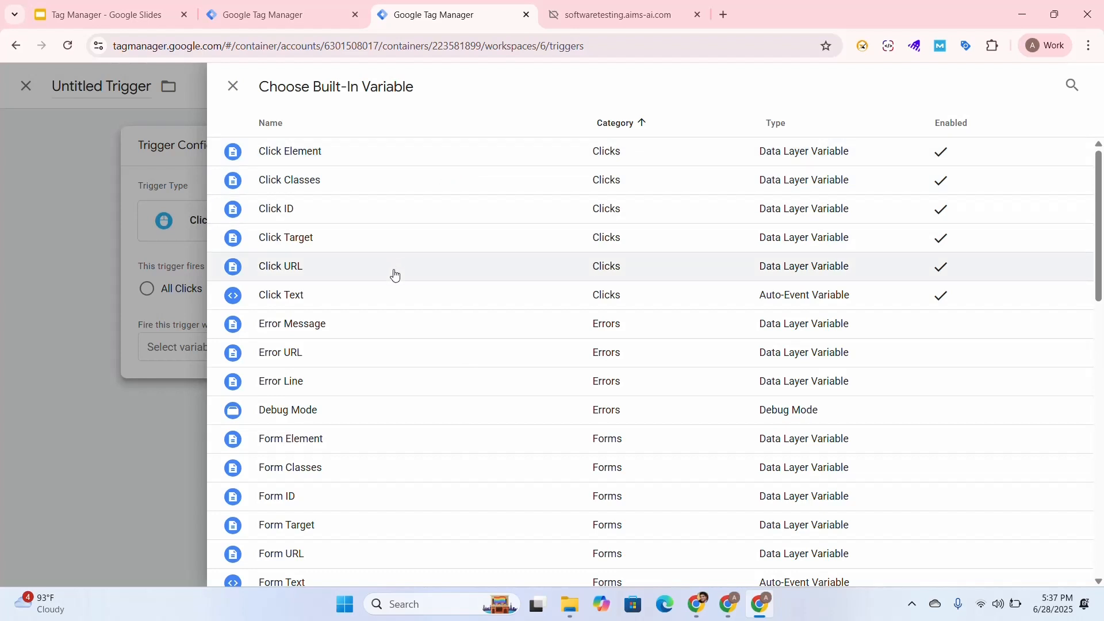
{"action": "left_click", "coordinate": [484, 298]}
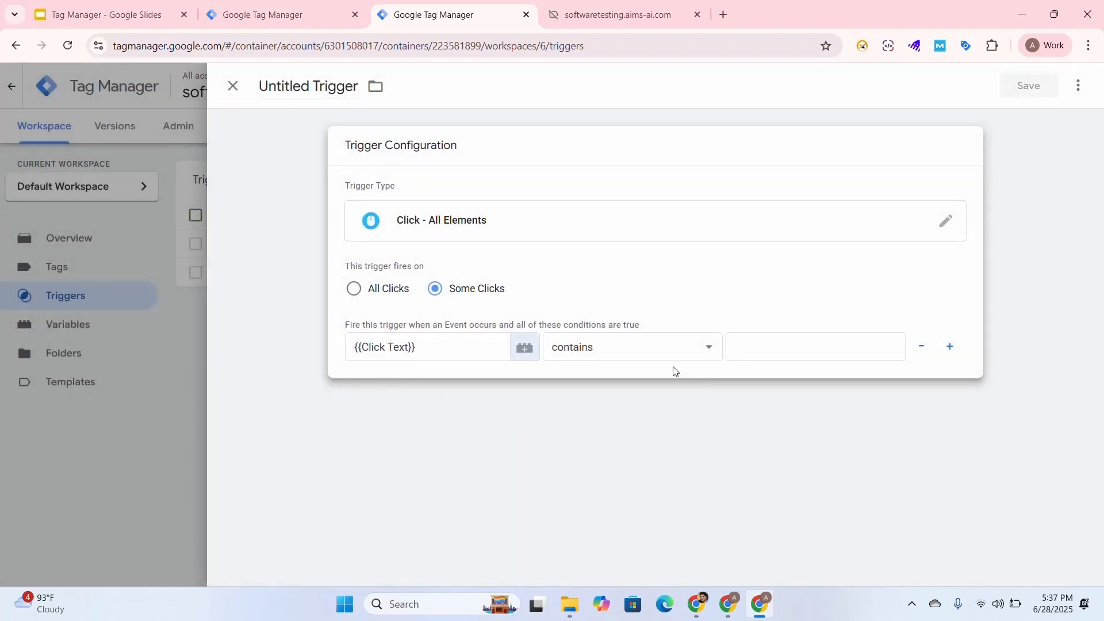
{"action": "left_click", "coordinate": [357, 300]}
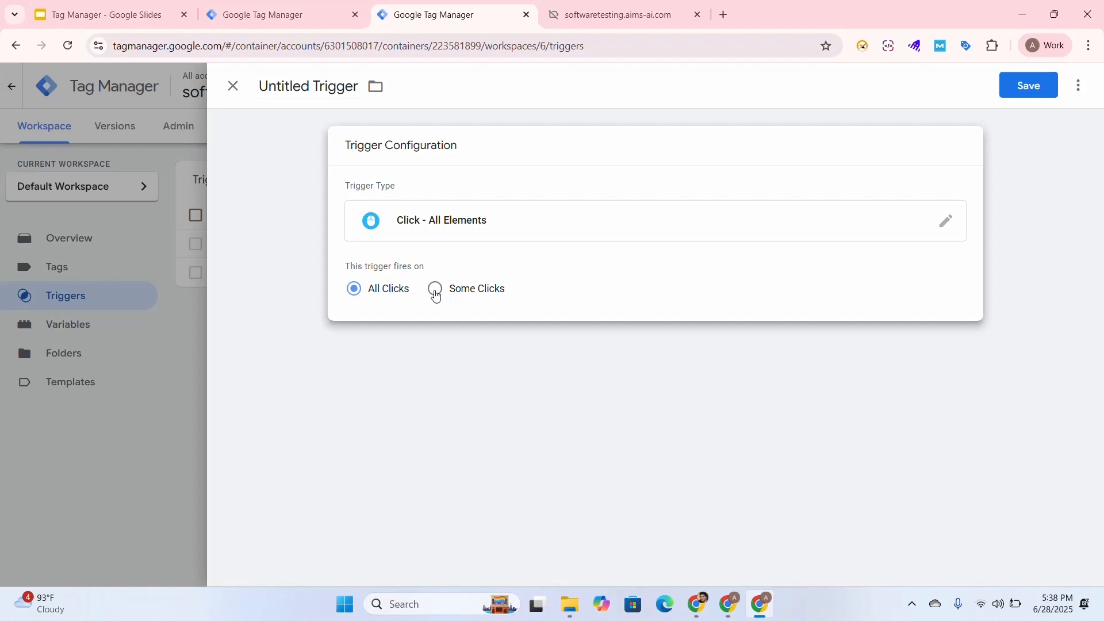
{"action": "left_click", "coordinate": [435, 292]}
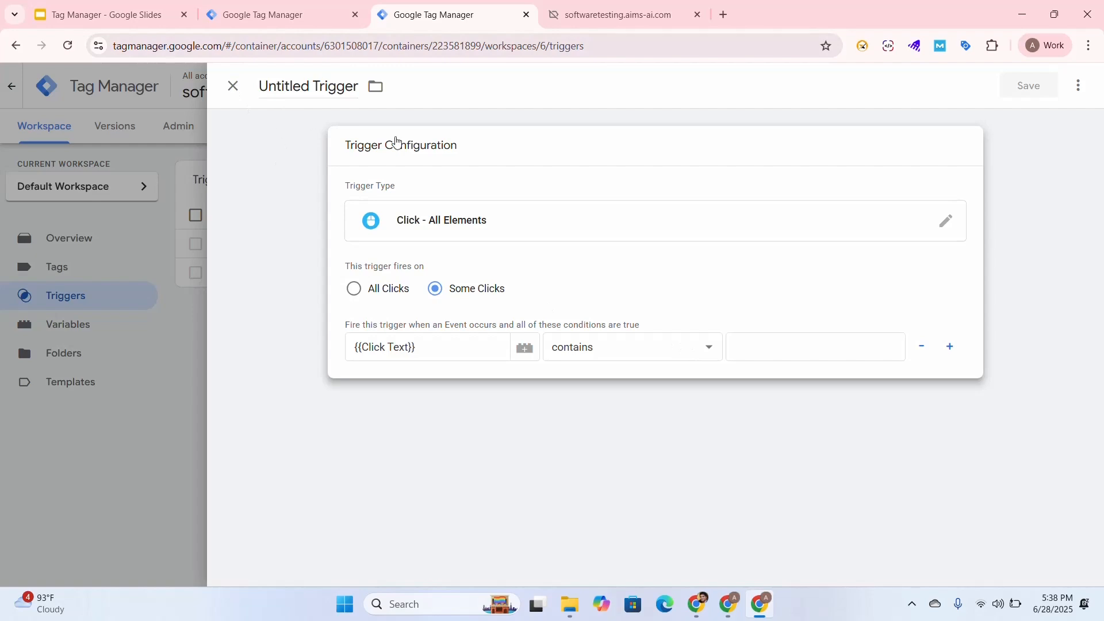
- Check the label of the "More about me" button on the website's Our Services page and return to the trigger in Tag Manager
{"action": "left_click", "coordinate": [618, 22]}
{"action": "scroll", "coordinate": [450, 464], "scroll_direction": "down", "scroll_amount": 6}
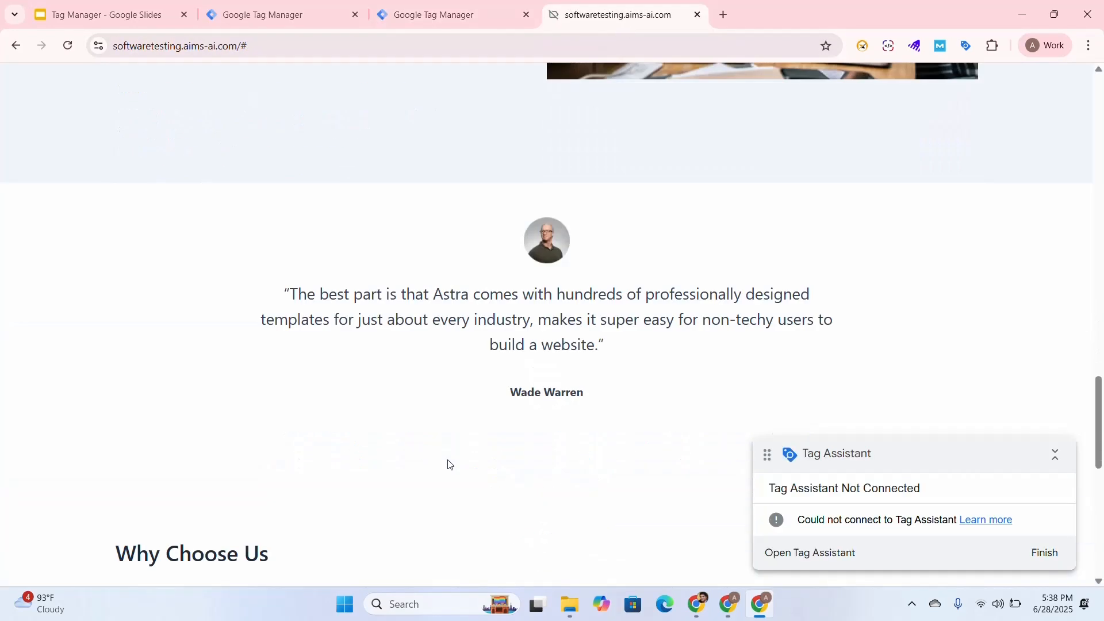
{"action": "left_click", "coordinate": [697, 604]}
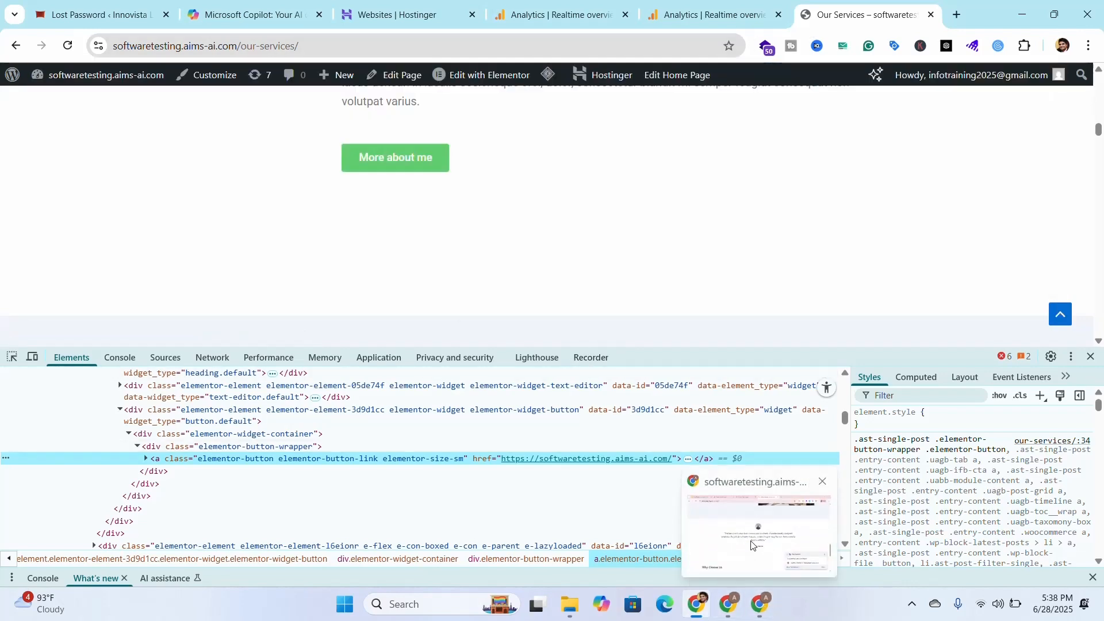
{"action": "left_click", "coordinate": [760, 604]}
{"action": "key", "text": "ctrl+shift+Tab"}
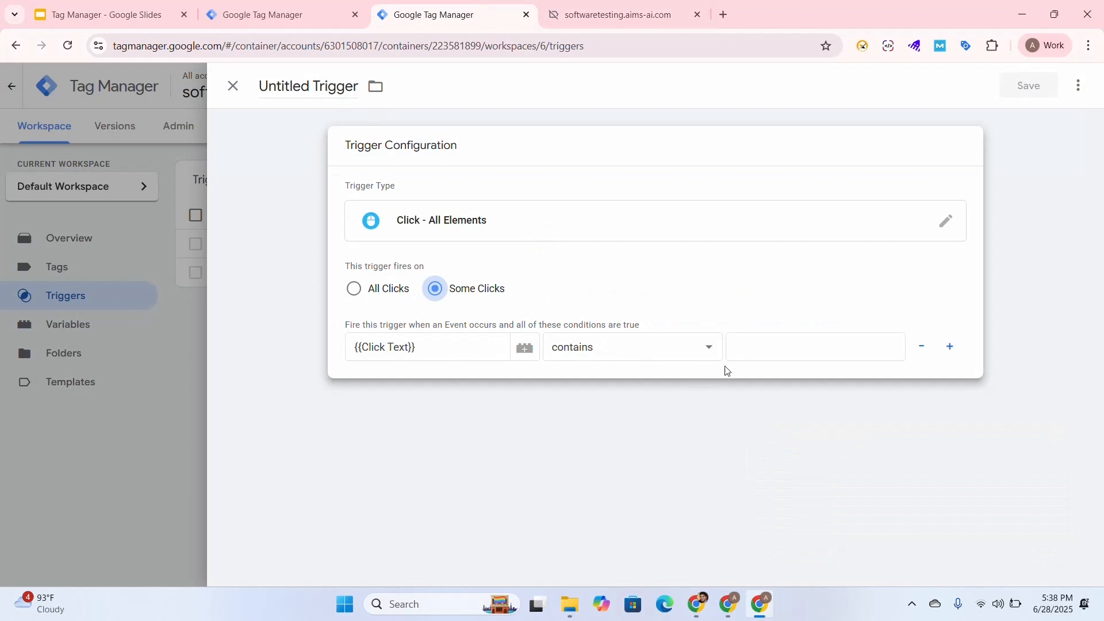
- Set the value of the trigger's Click Text "contains" condition to "More about me"
{"action": "left_click", "coordinate": [765, 348]}
{"action": "type", "text": "More"}
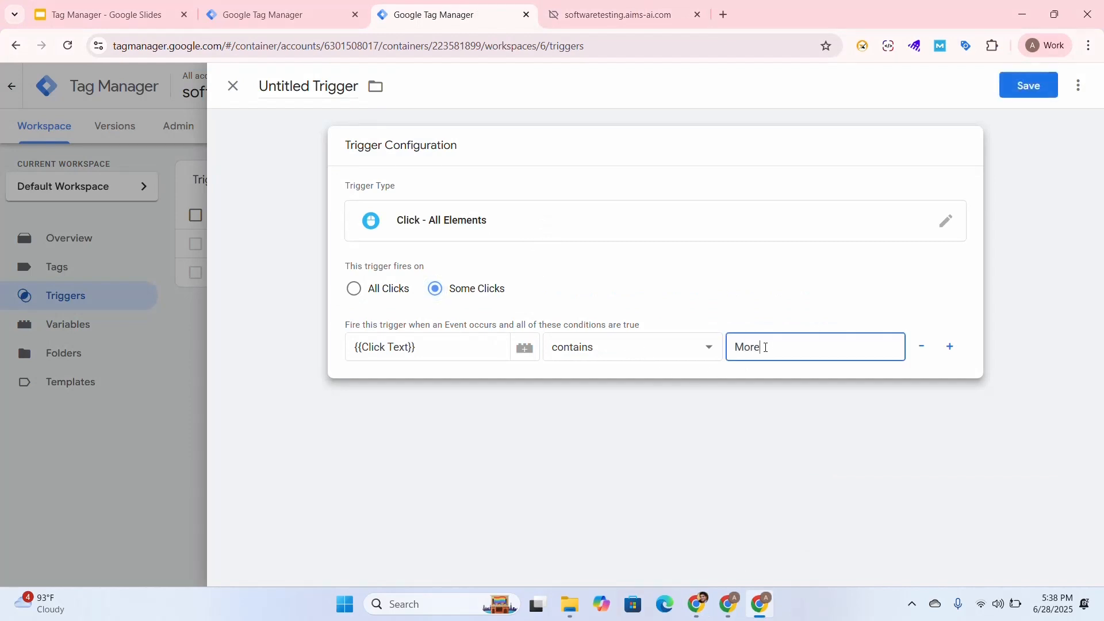
{"action": "type", "text": " about me"}
- Name the trigger "More about me" and save it
{"action": "left_click", "coordinate": [352, 81]}
{"action": "key", "text": "ctrl+a"}
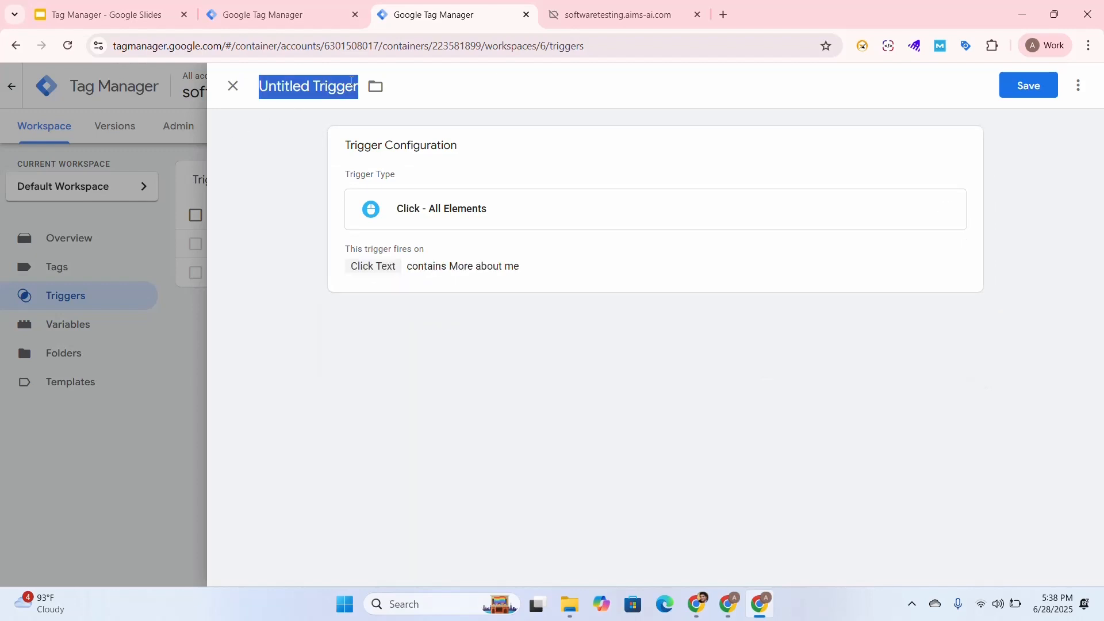
{"action": "type", "text": "More ab"}
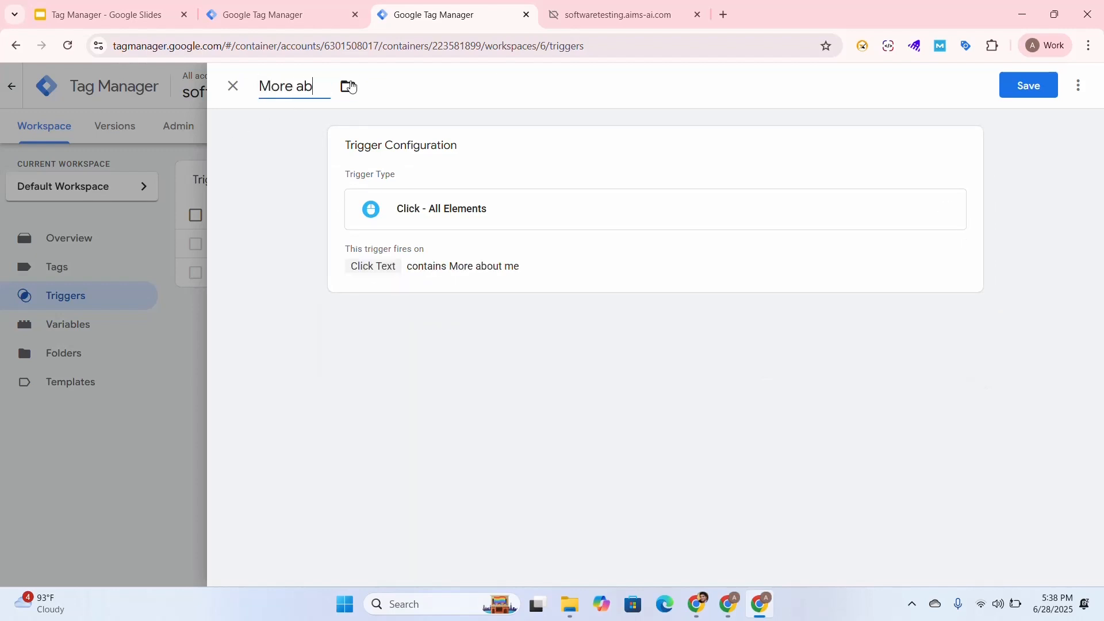
{"action": "type", "text": "out me"}
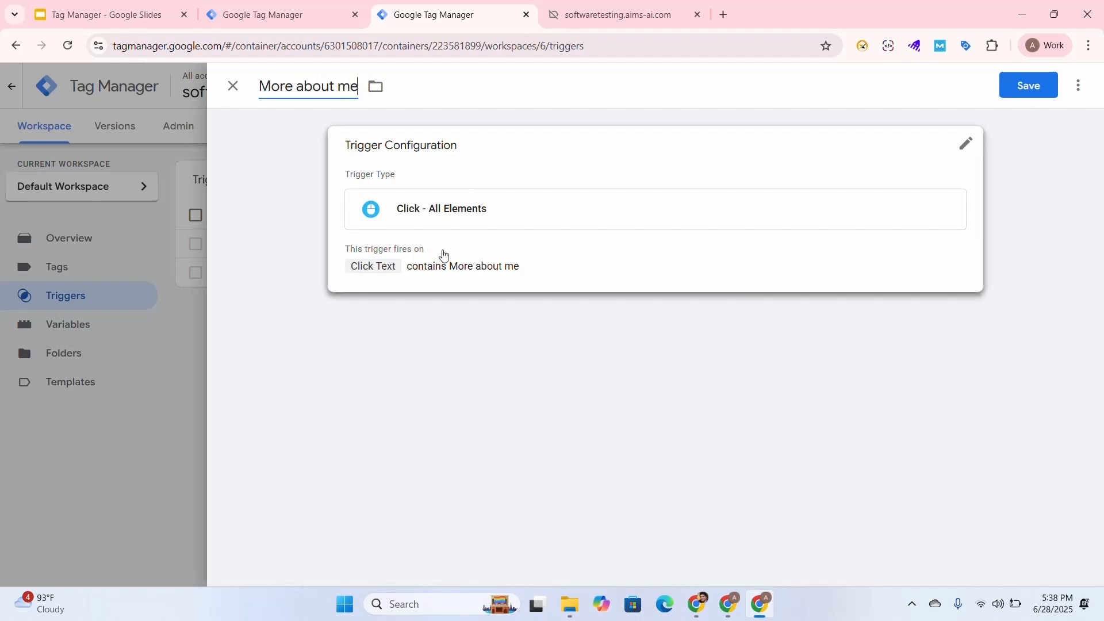
{"action": "left_click", "coordinate": [1030, 98]}
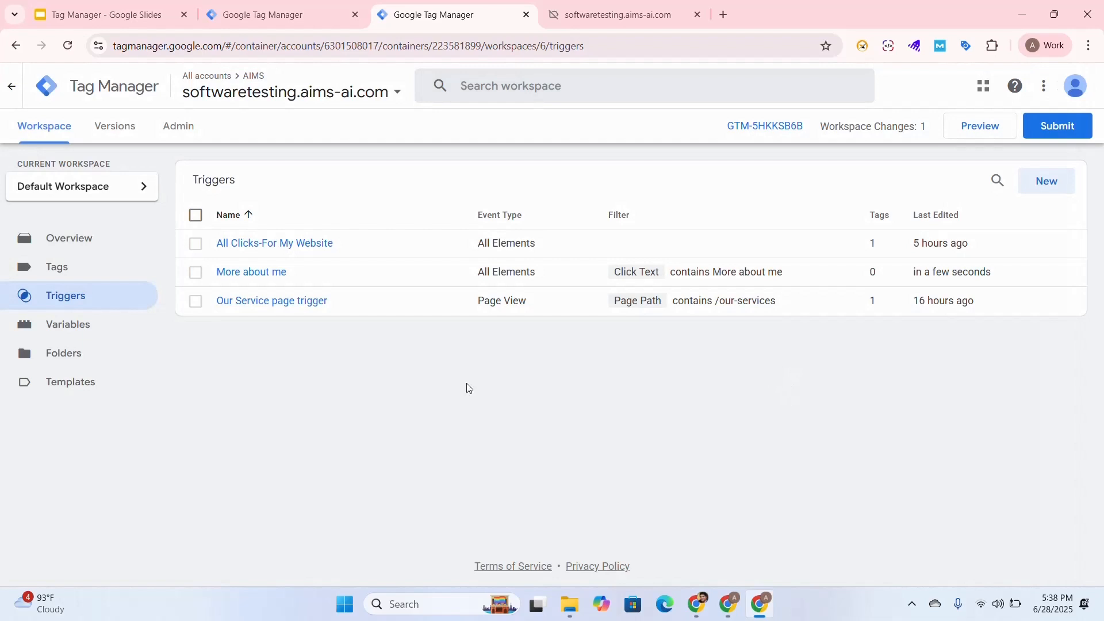
- Create a new tag in the container, searching the tag types for "GA4" and choosing Google Analytics: GA4 Event
{"action": "left_click", "coordinate": [69, 275]}
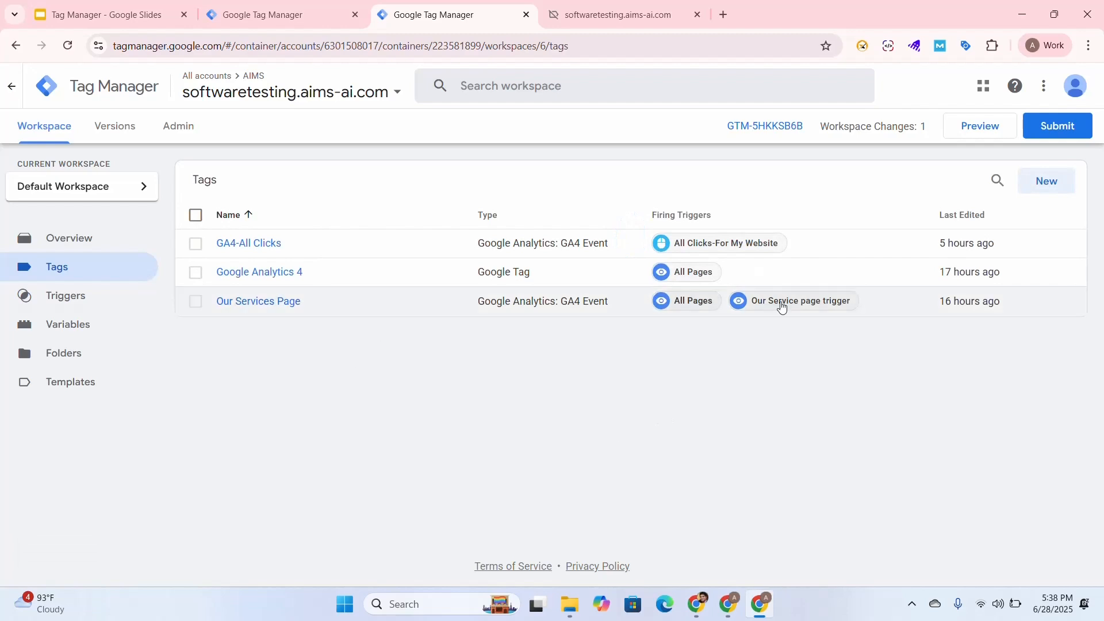
{"action": "left_click", "coordinate": [1039, 181]}
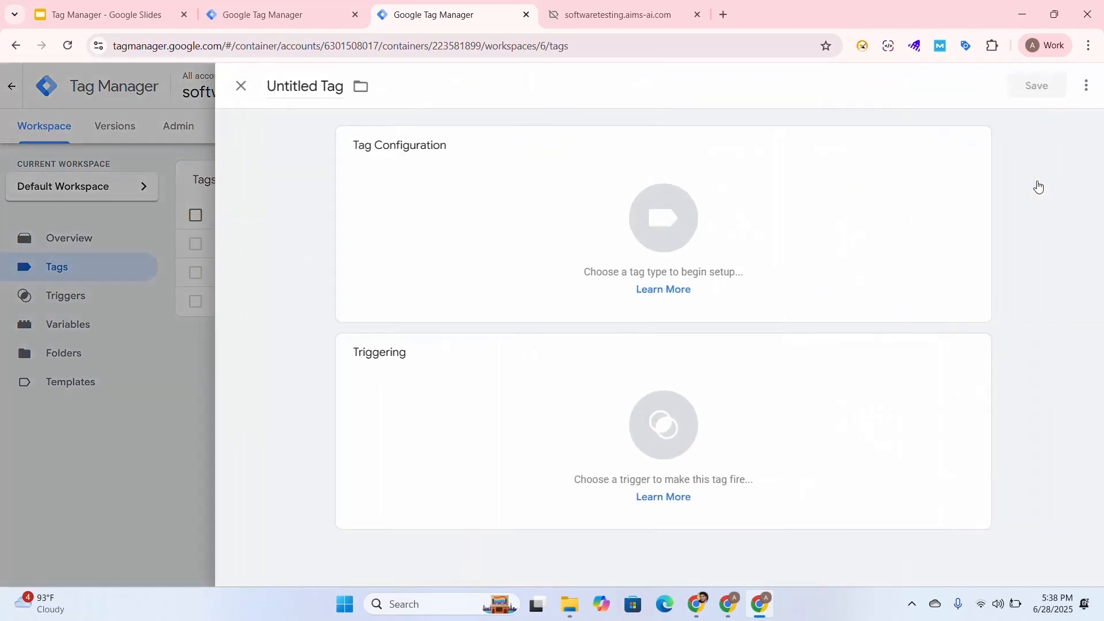
{"action": "left_click", "coordinate": [659, 201]}
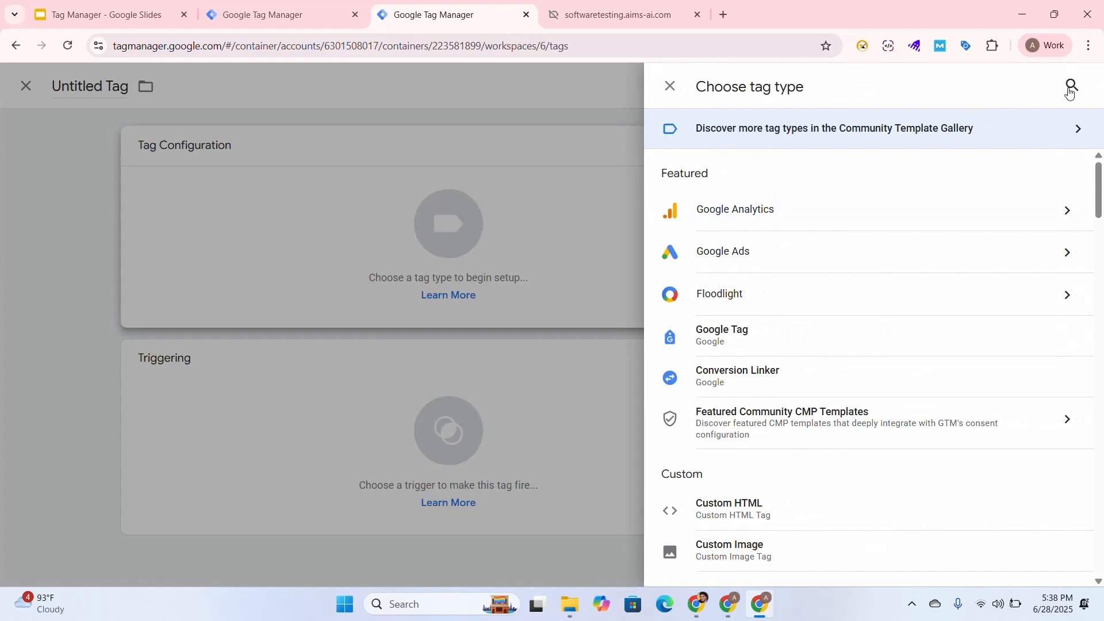
{"action": "left_click", "coordinate": [1070, 90]}
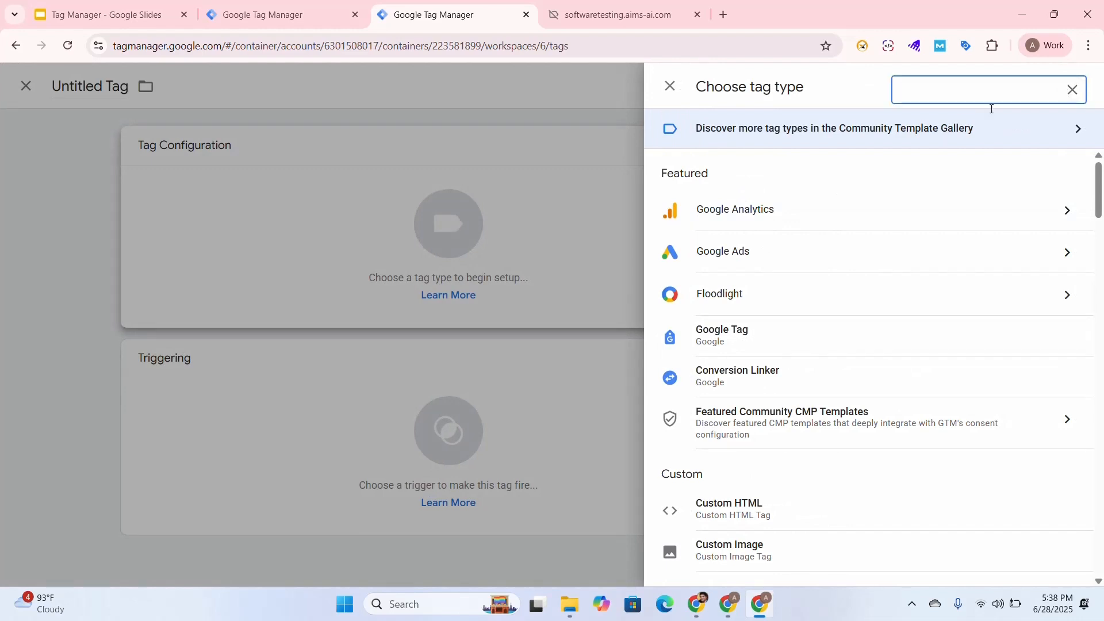
{"action": "type", "text": "GA"}
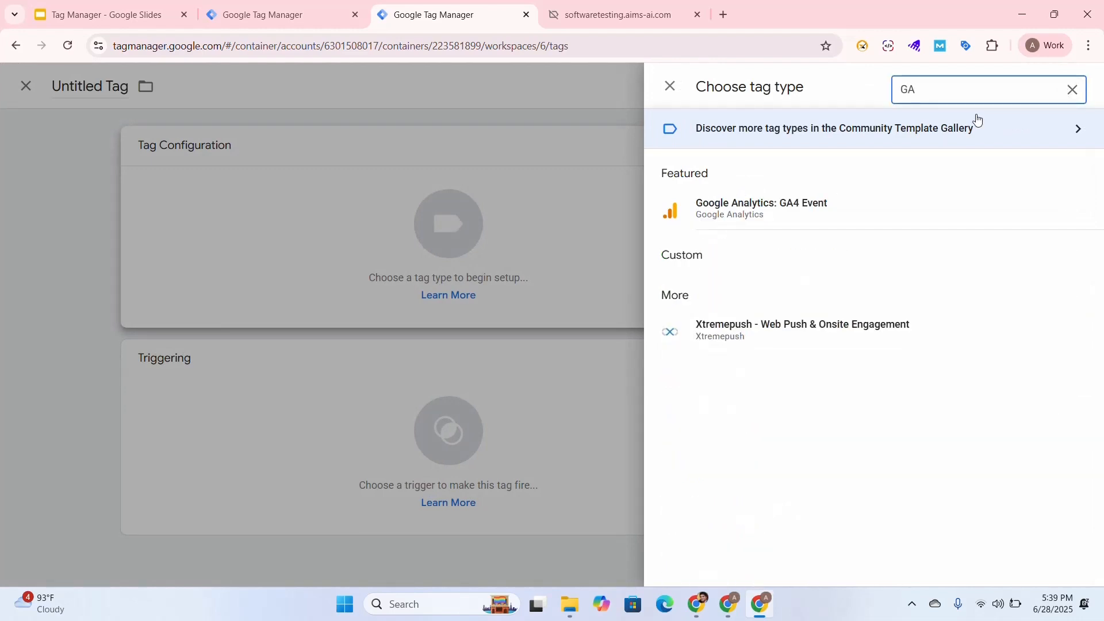
{"action": "type", "text": "4"}
{"action": "left_click", "coordinate": [838, 201]}
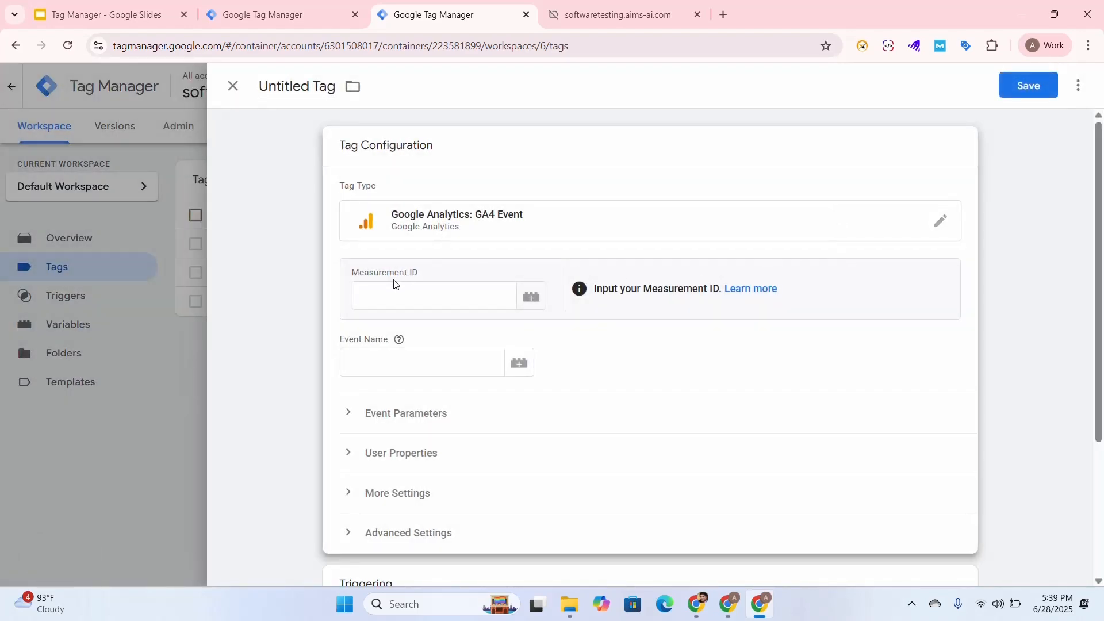
- Set the tag's Measurement ID to the GA4-MID variable and its event name to "More about me"
{"action": "left_click", "coordinate": [535, 301]}
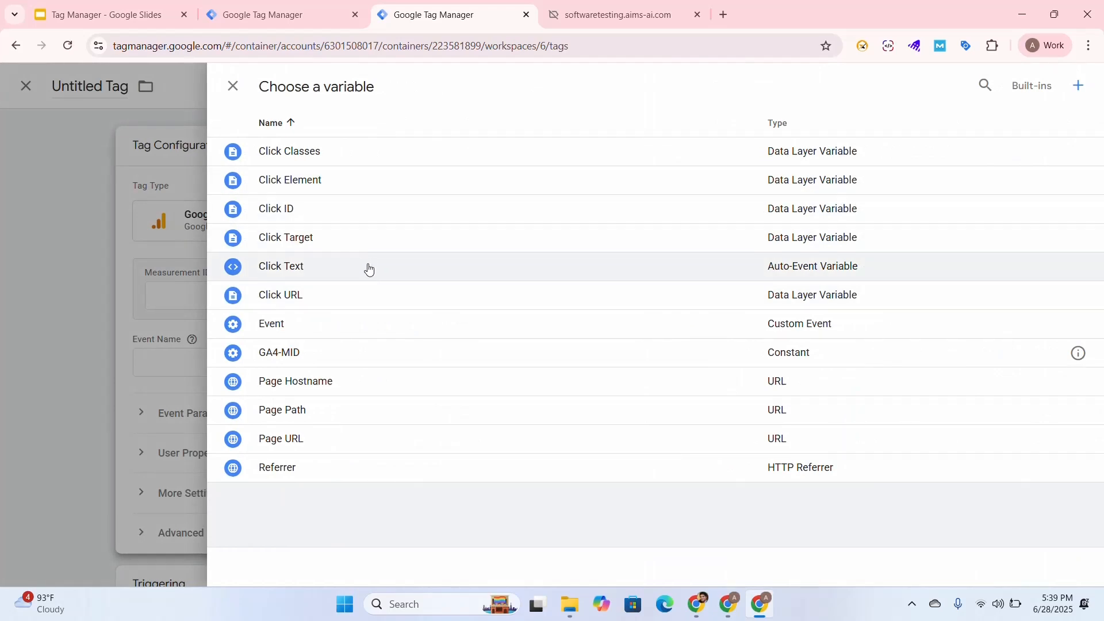
{"action": "left_click", "coordinate": [425, 355]}
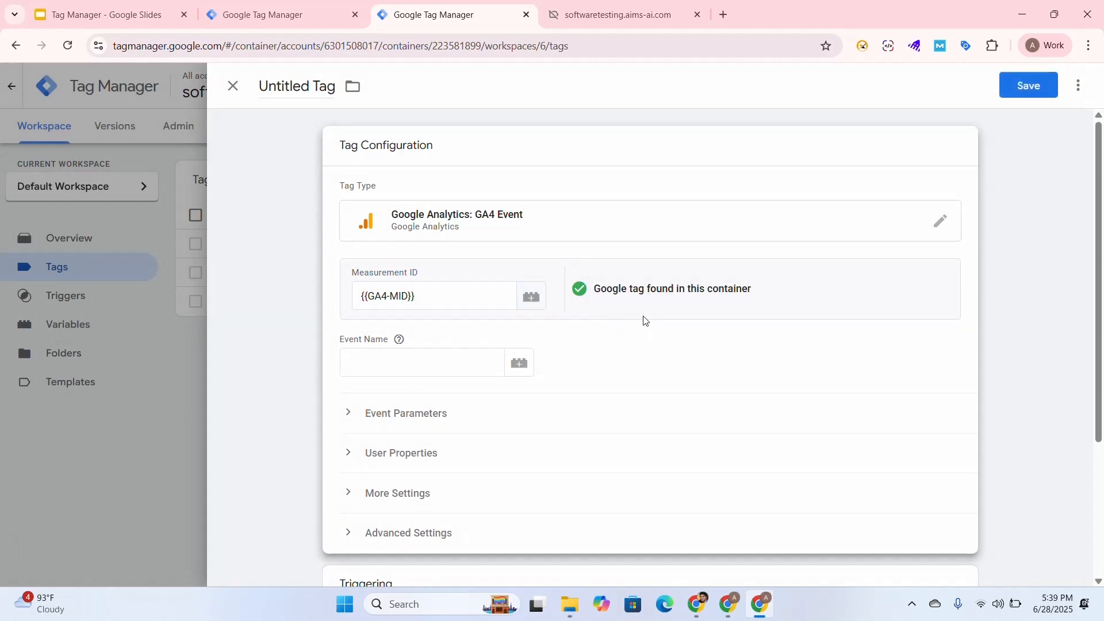
{"action": "left_click", "coordinate": [382, 359]}
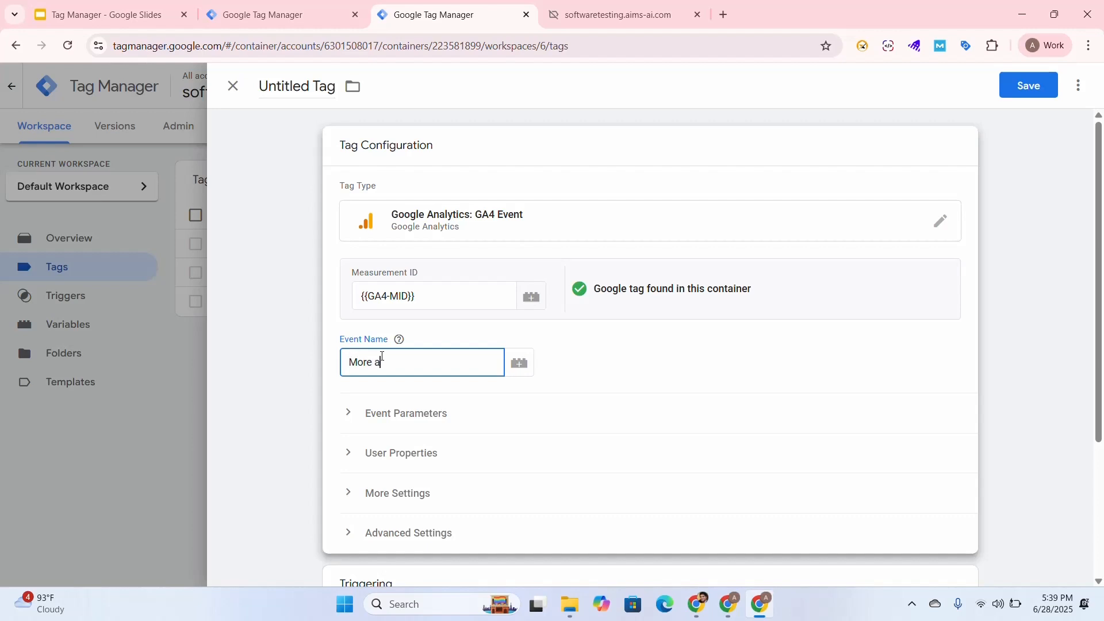
{"action": "type", "text": "More about me"}
{"action": "left_click", "coordinate": [337, 293]}
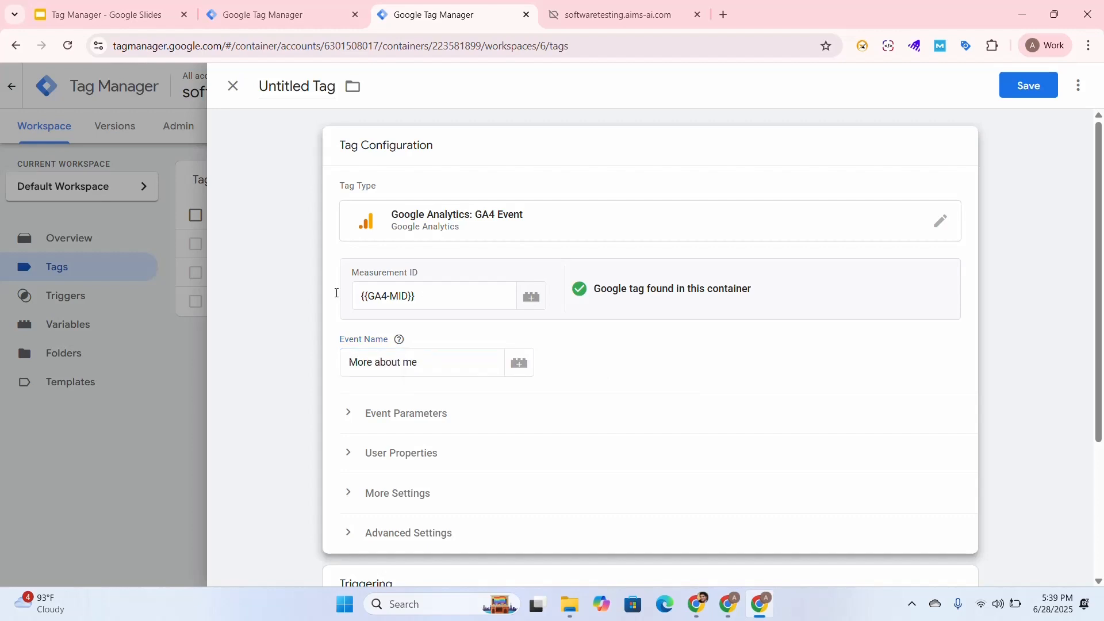
- Name the new tag "More about me click"
{"action": "left_click", "coordinate": [291, 84]}
{"action": "type", "text": "aM"}
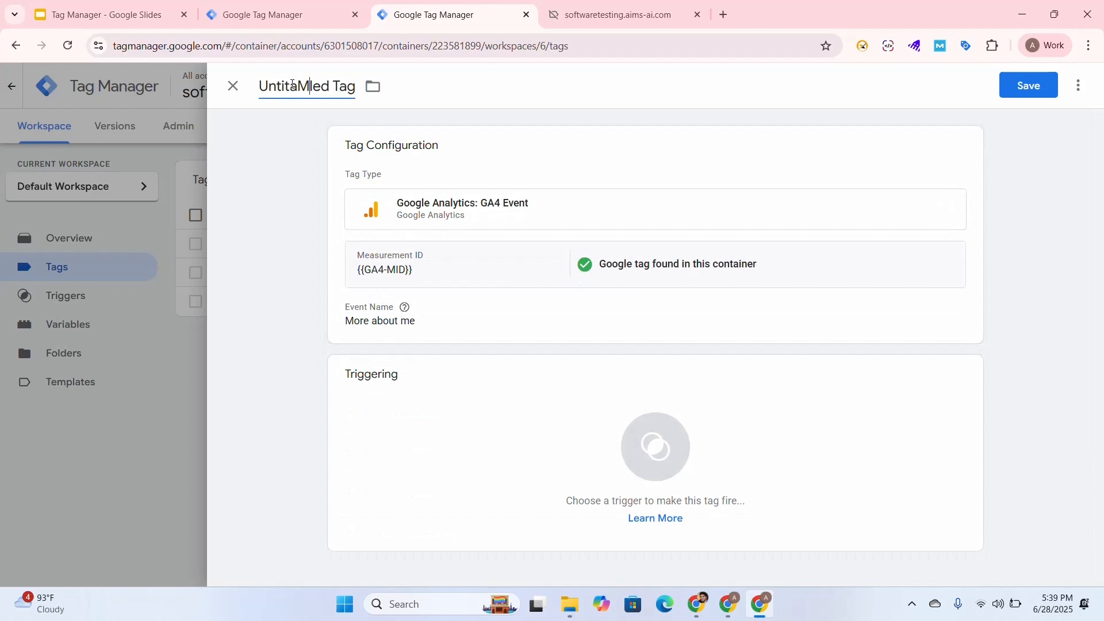
{"action": "type", "text": "aMo"}
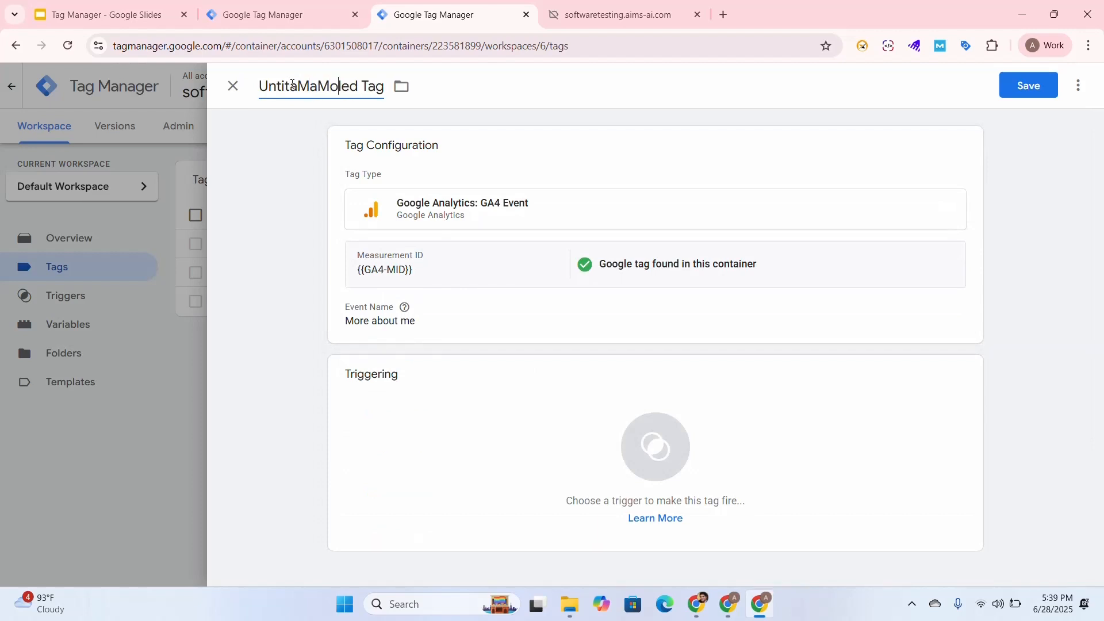
{"action": "key", "text": "ctrl+a"}
{"action": "type", "text": "More"}
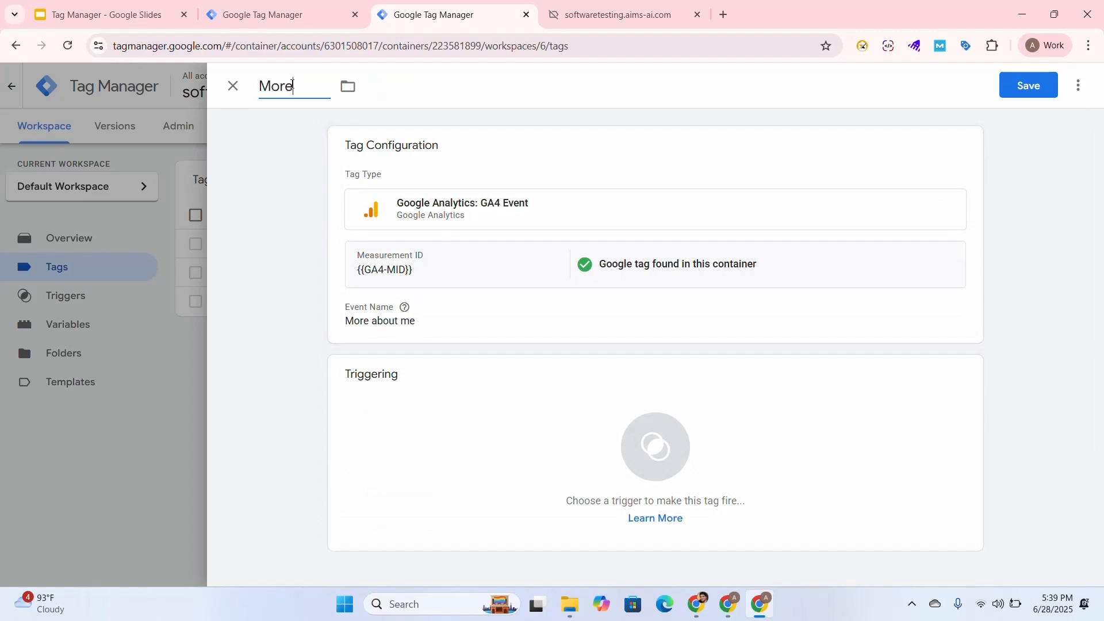
{"action": "type", "text": " about me click"}
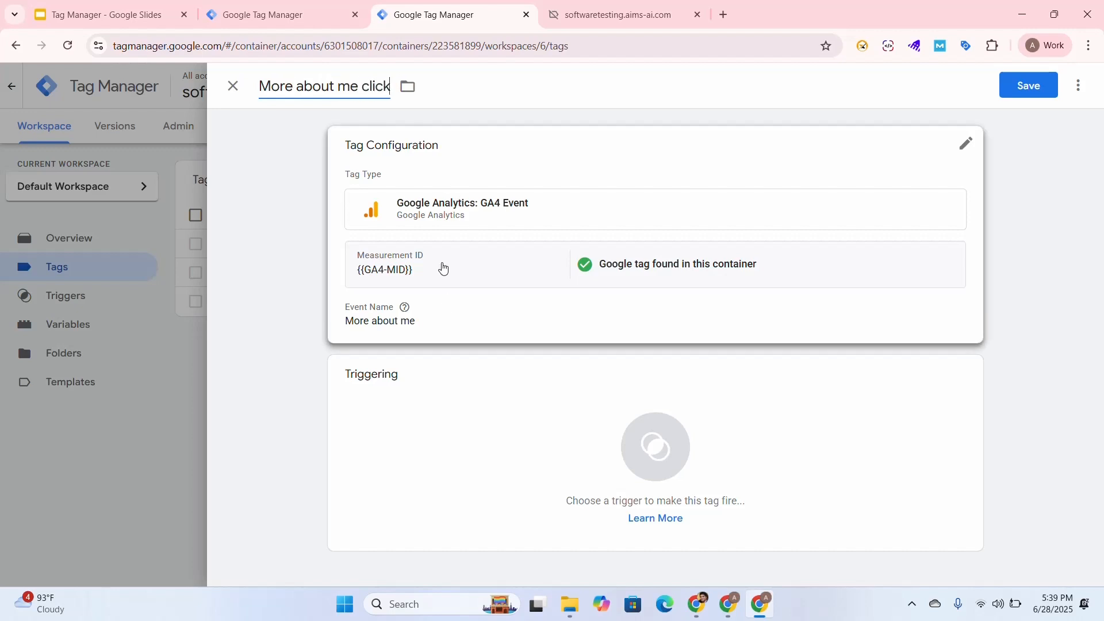
- Expand the tag's event parameters and start a new variable for its event settings
{"action": "left_click", "coordinate": [462, 302]}
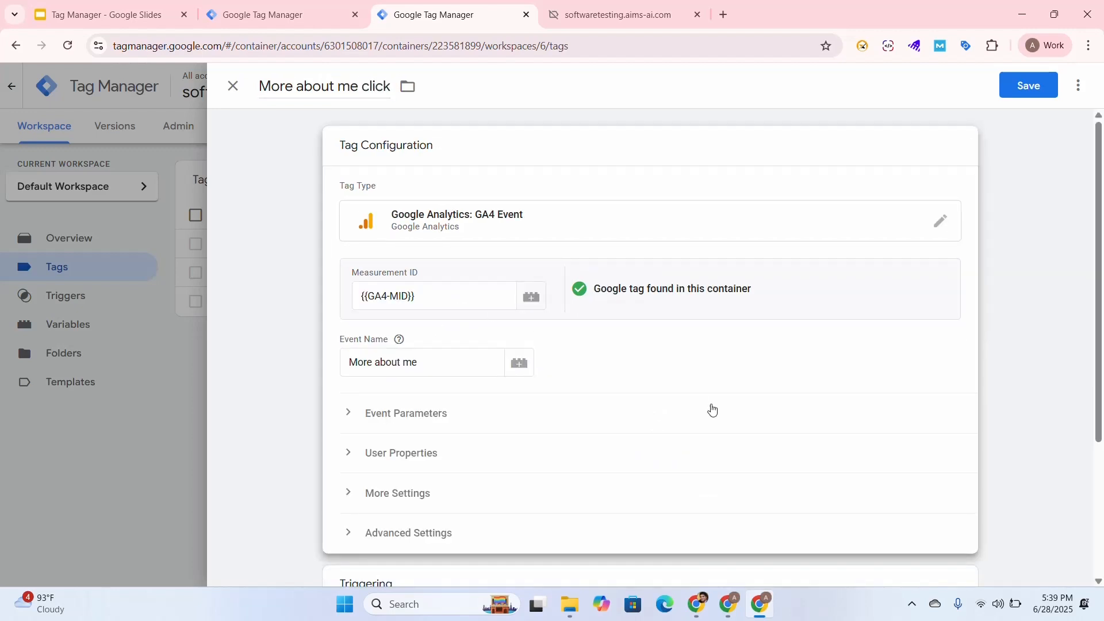
{"action": "left_click", "coordinate": [423, 425]}
{"action": "scroll", "coordinate": [906, 374], "scroll_direction": "down", "scroll_amount": 2}
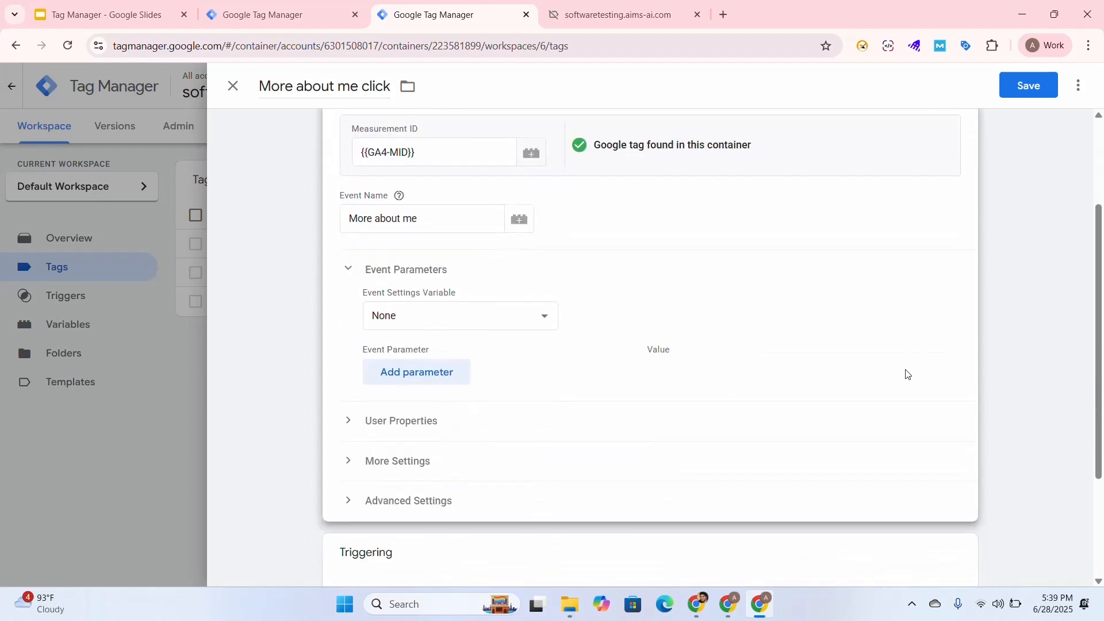
{"action": "left_click", "coordinate": [546, 320]}
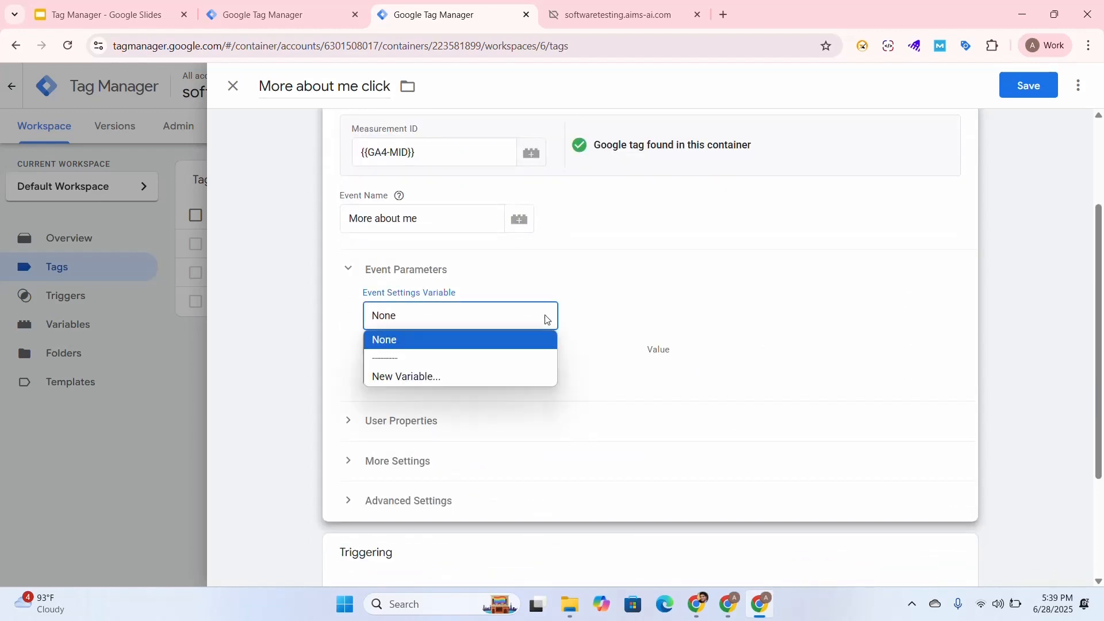
{"action": "left_click", "coordinate": [463, 378]}
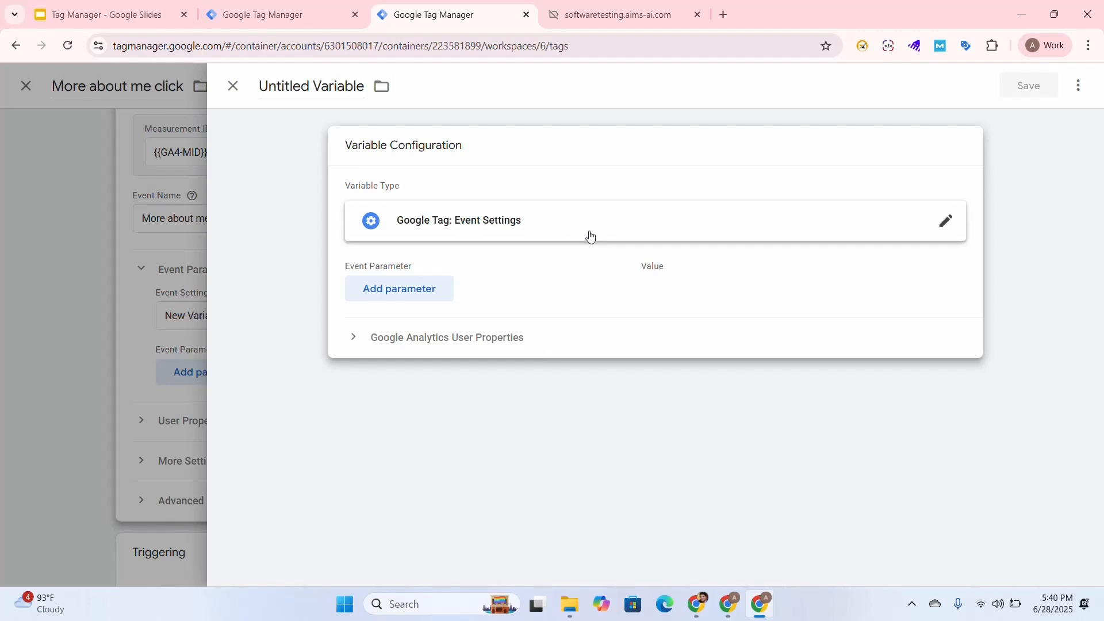
- Add a parameter to the event settings variable, using the built-in Click Text variable as both event parameter and value
{"action": "left_click", "coordinate": [422, 296]}
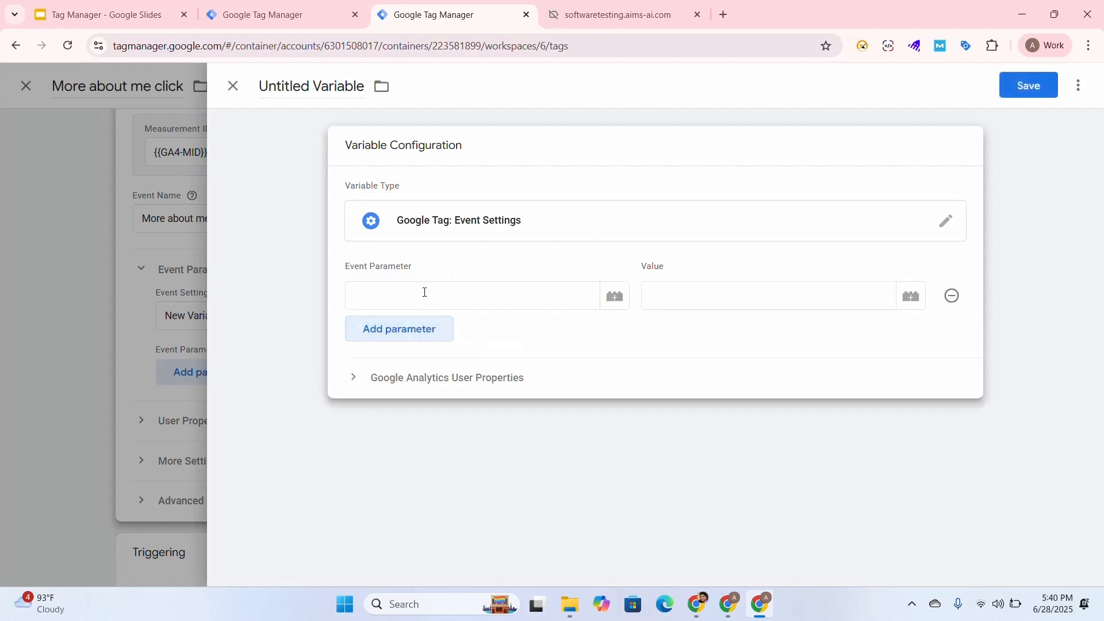
{"action": "left_click", "coordinate": [614, 296]}
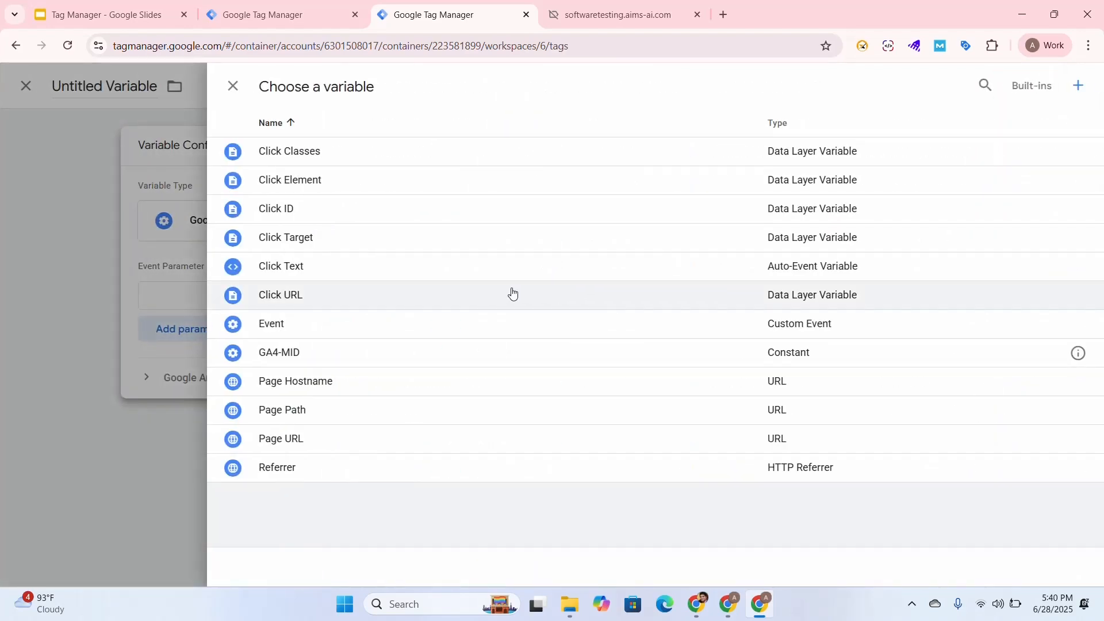
{"action": "left_click", "coordinate": [380, 268]}
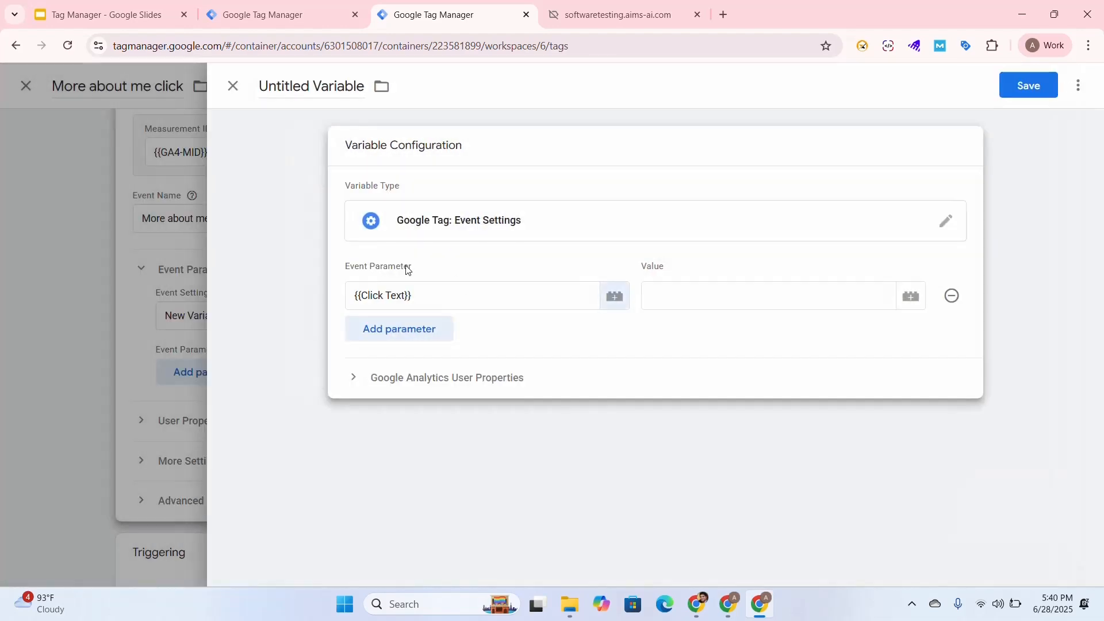
{"action": "left_click", "coordinate": [912, 300]}
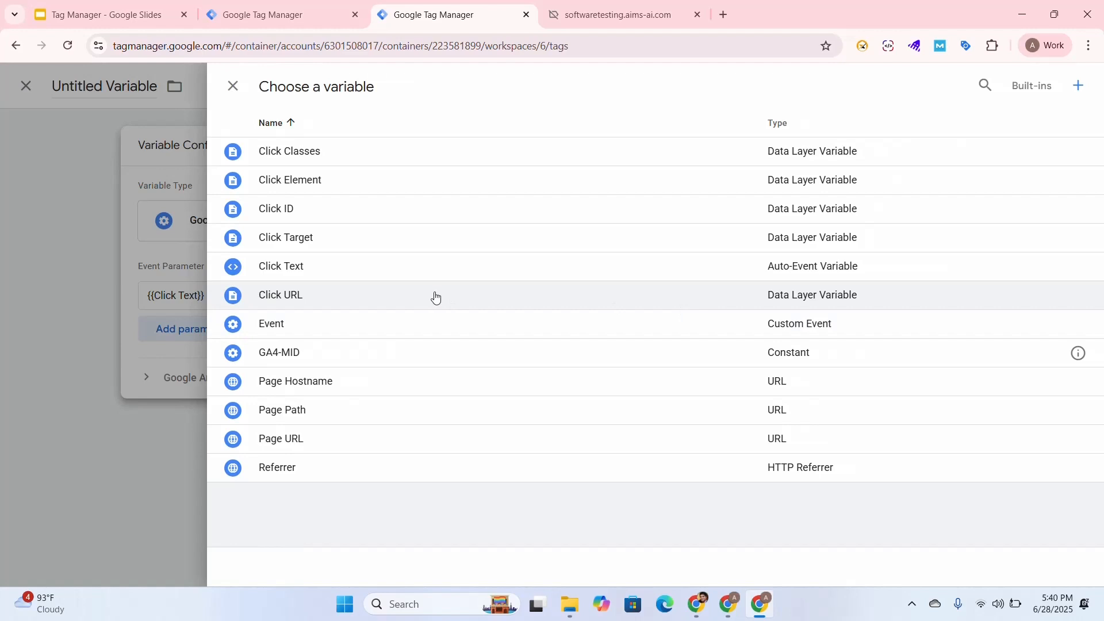
{"action": "left_click", "coordinate": [327, 263]}
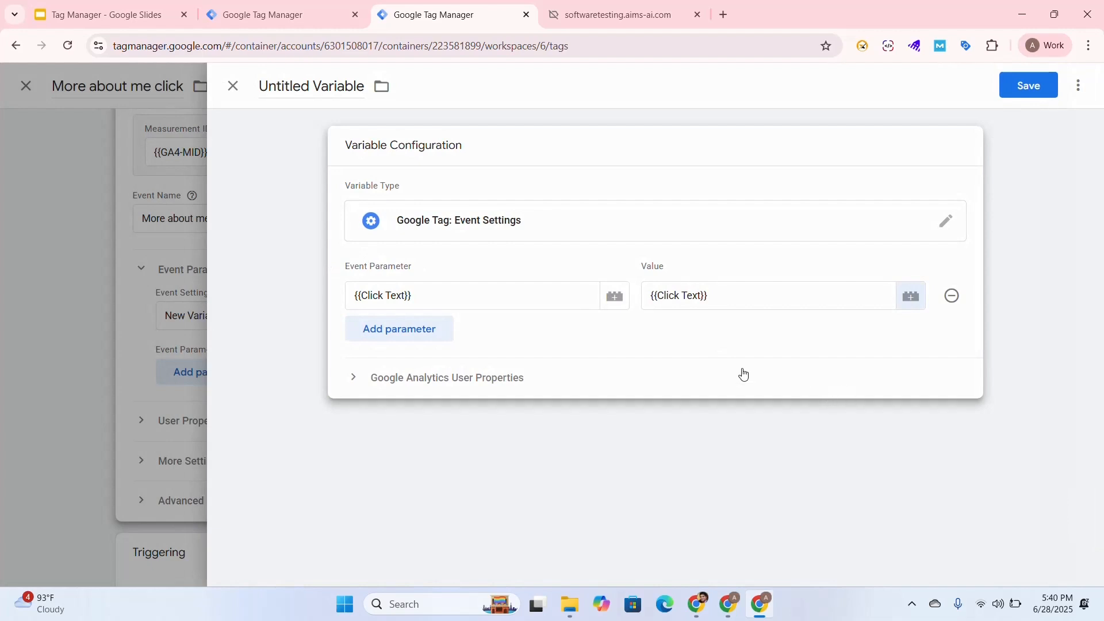
- Name the event settings variable "Click text" and save it so the tag uses it
{"action": "left_click", "coordinate": [344, 87]}
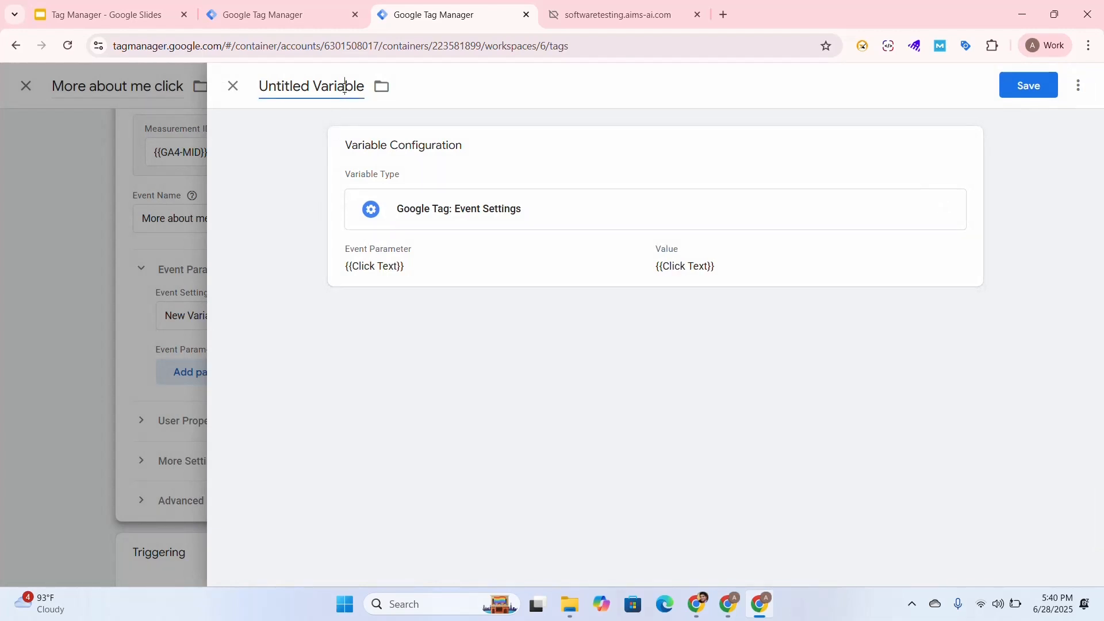
{"action": "key", "text": "ctrl+a"}
{"action": "type", "text": "Cloi"}
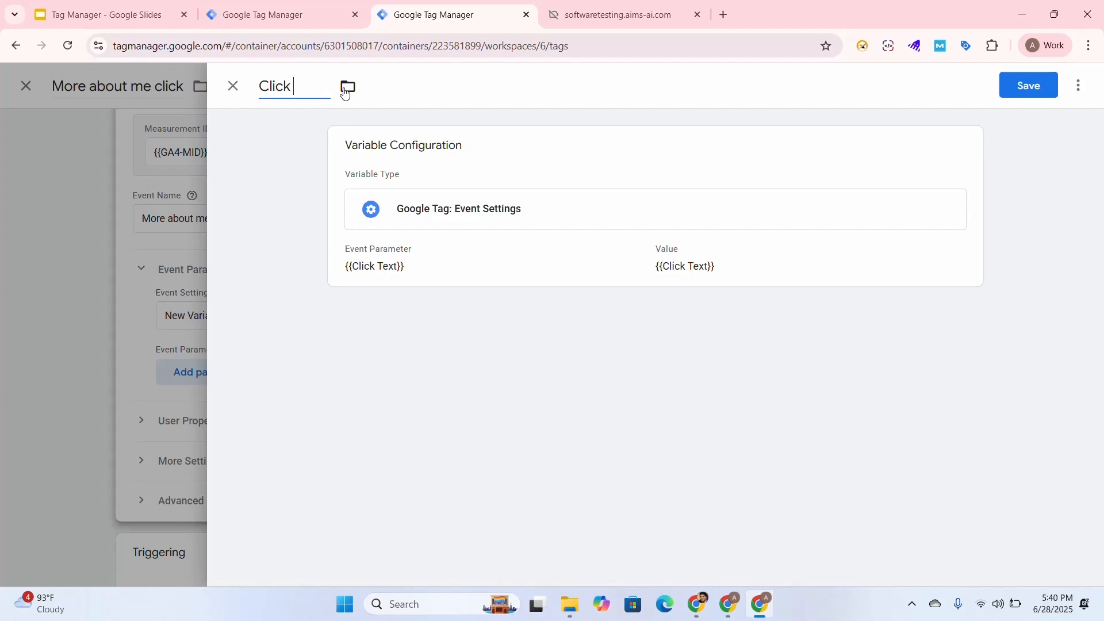
{"action": "type", "text": "text"}
{"action": "left_click", "coordinate": [1029, 92]}
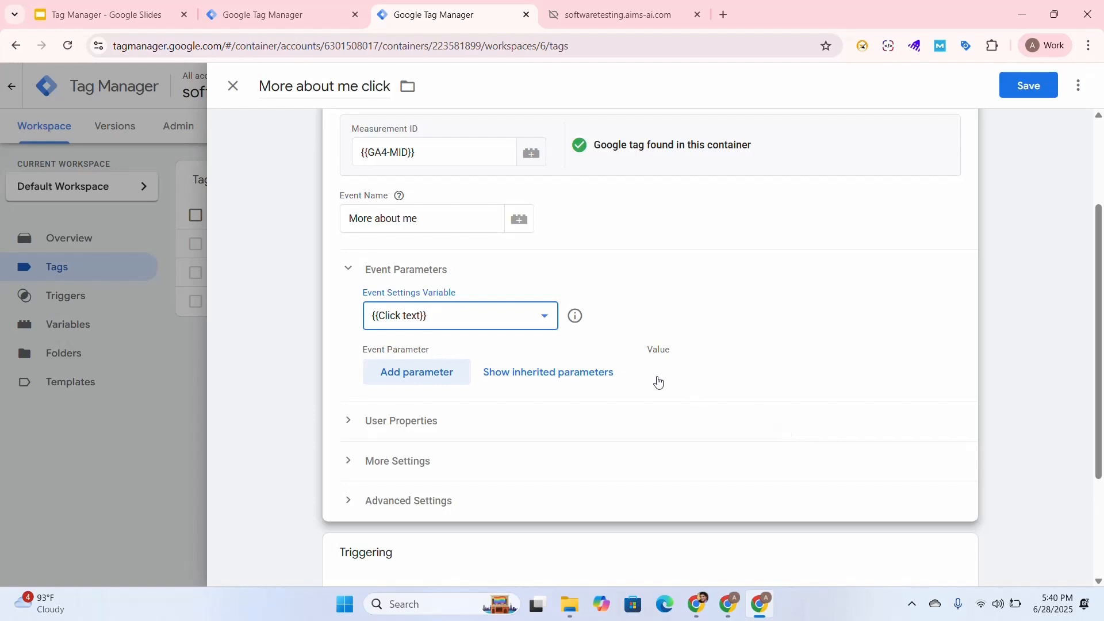
{"action": "scroll", "coordinate": [847, 359], "scroll_direction": "down", "scroll_amount": 3}
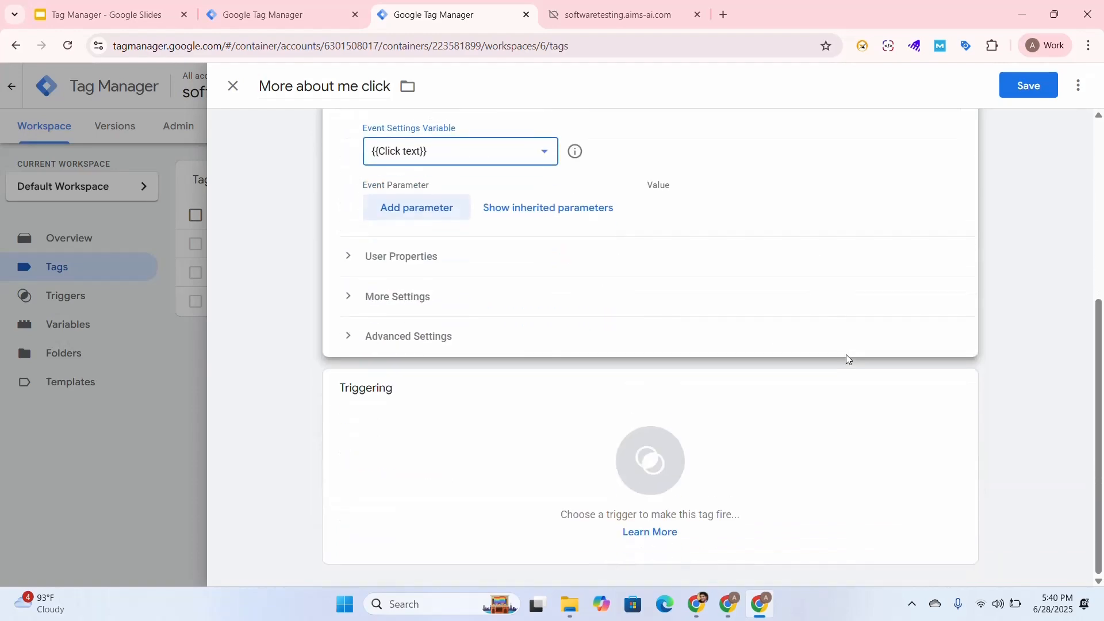
- Assign the "More about me" trigger to the tag and save it
{"action": "left_click", "coordinate": [661, 468]}
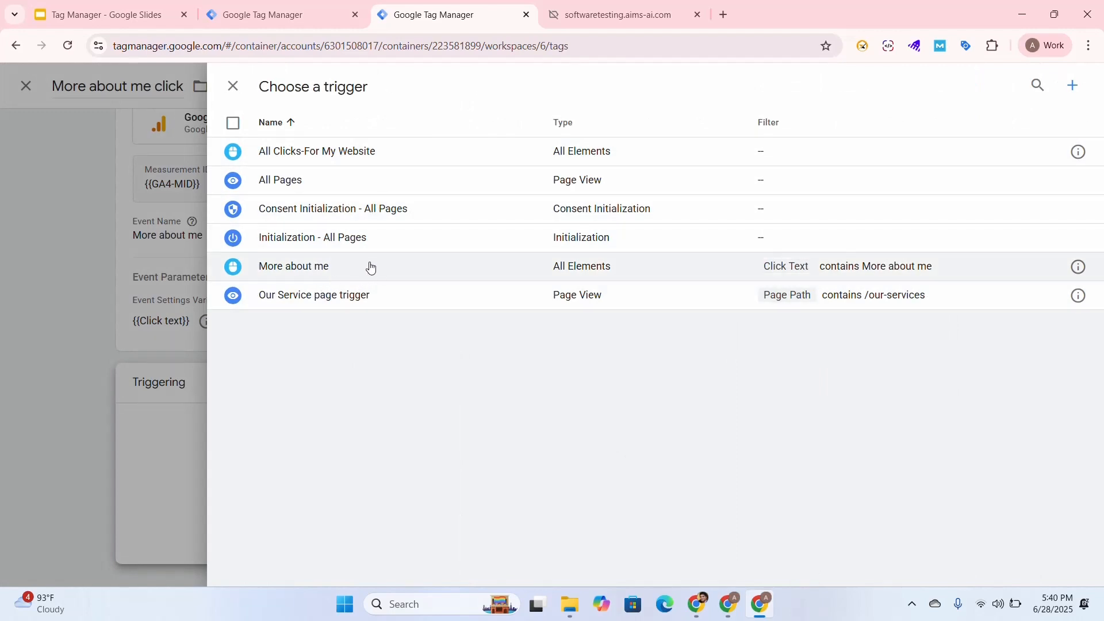
{"action": "left_click", "coordinate": [436, 272]}
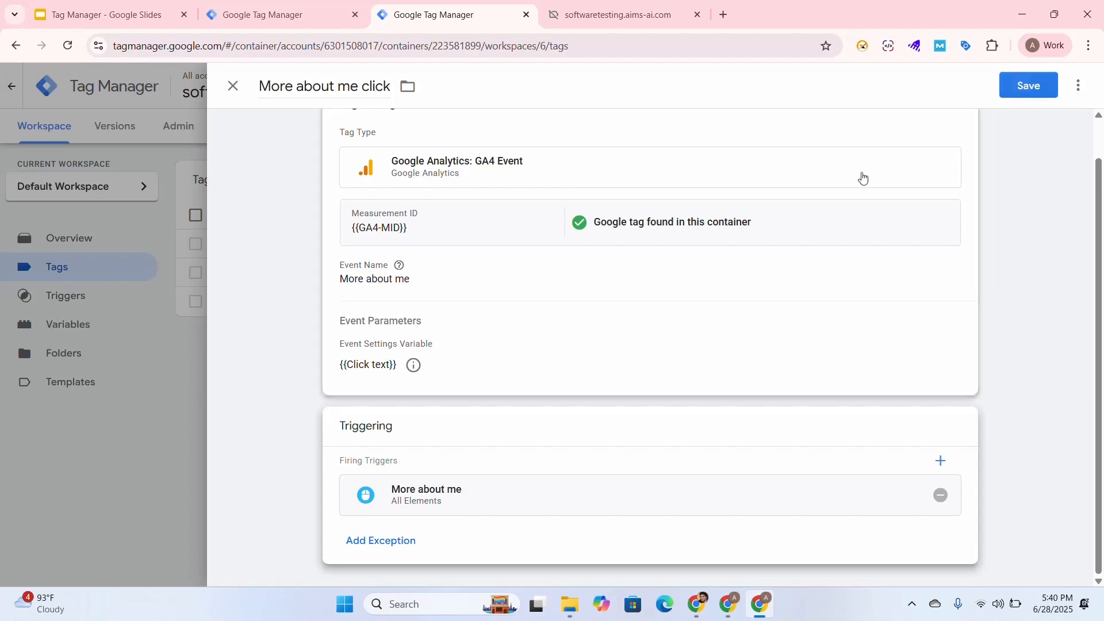
{"action": "left_click", "coordinate": [1044, 90]}
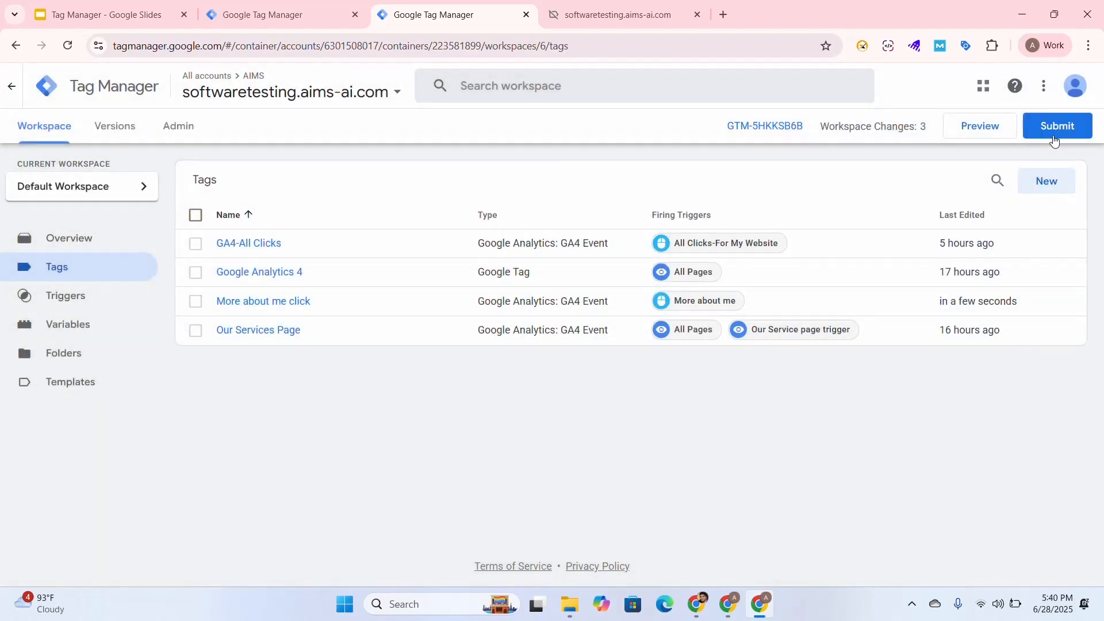
- Publish the workspace changes as a version named "test" with the description "trest", and close the version details
{"action": "left_click", "coordinate": [1054, 140]}
{"action": "left_click", "coordinate": [414, 255]}
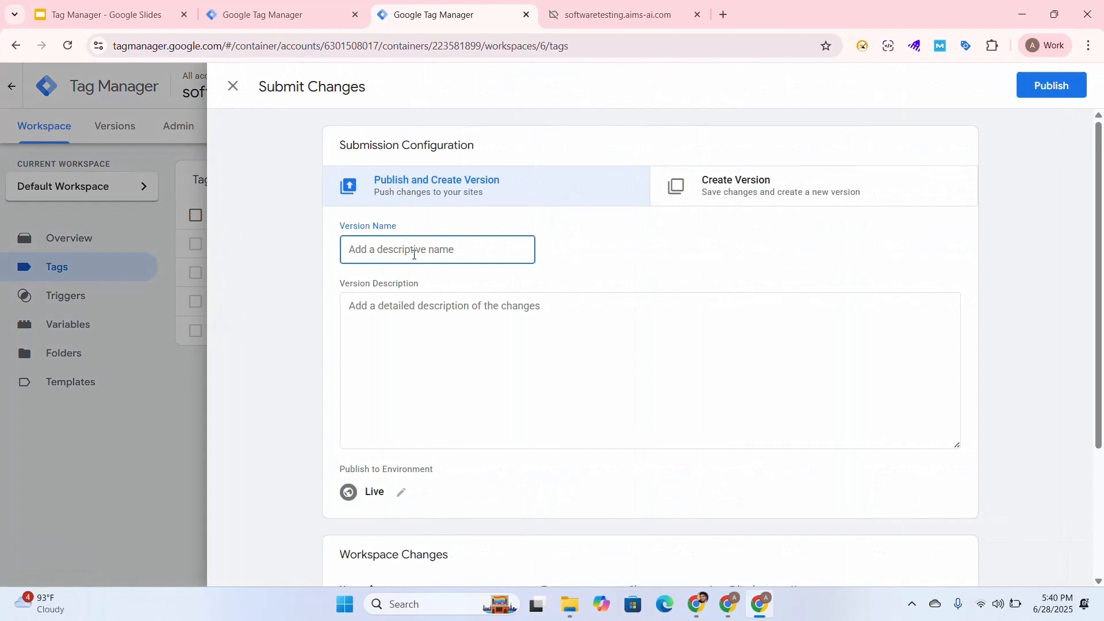
{"action": "type", "text": "test"}
{"action": "left_click", "coordinate": [516, 372]}
{"action": "type", "text": "trest"}
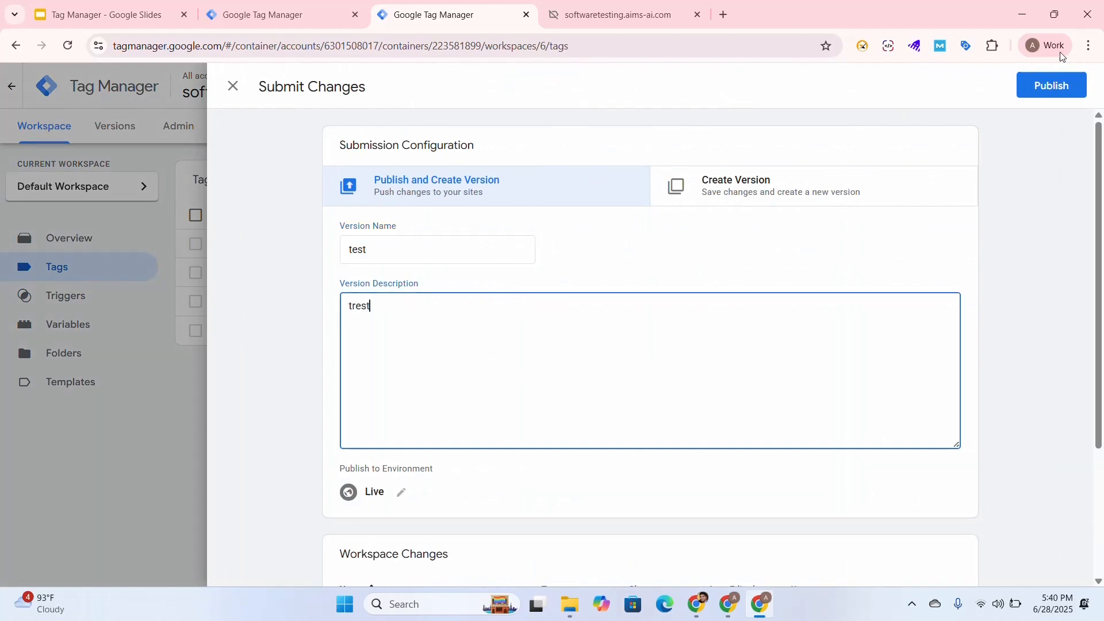
{"action": "left_click", "coordinate": [1050, 87]}
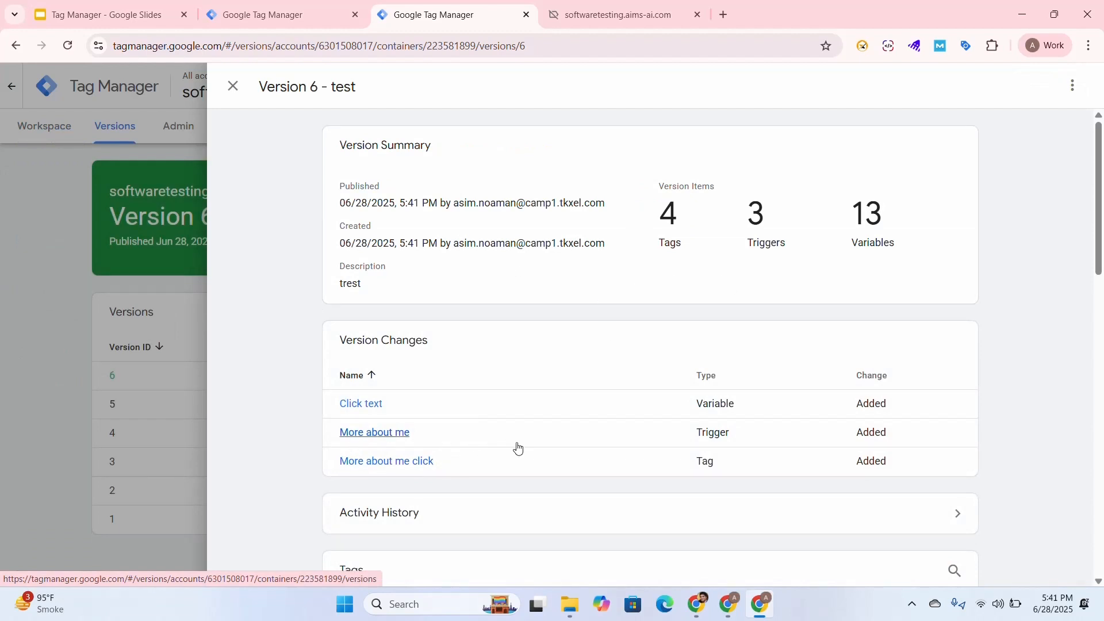
{"action": "left_click", "coordinate": [233, 86]}
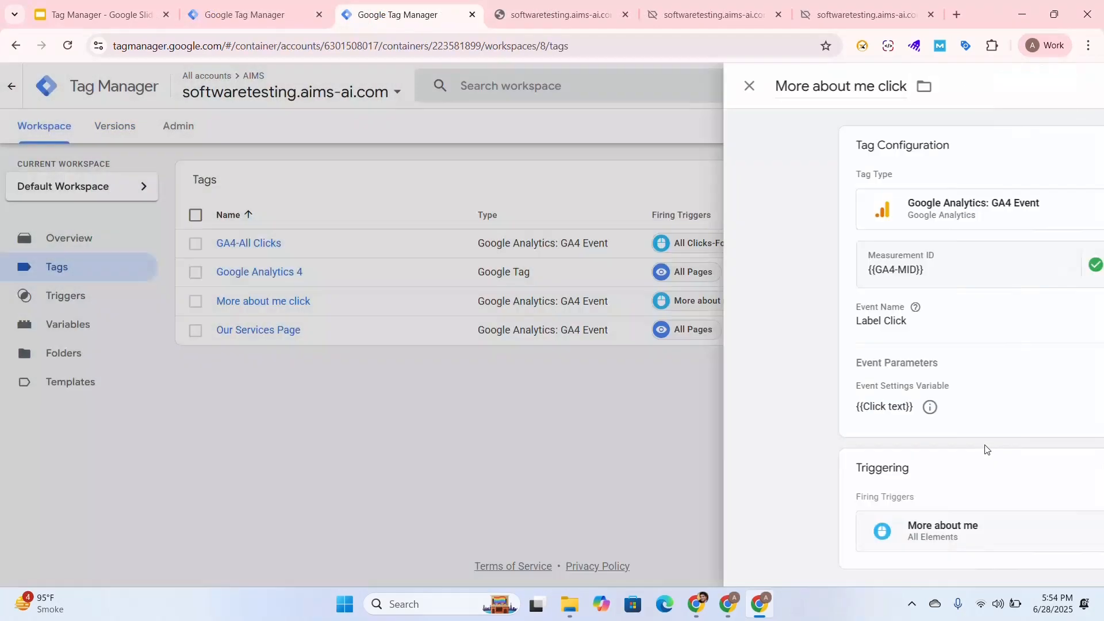
- Open the "More about me click" tag for editing and change its event name to "Click_Info"
{"action": "key", "text": "Escape"}
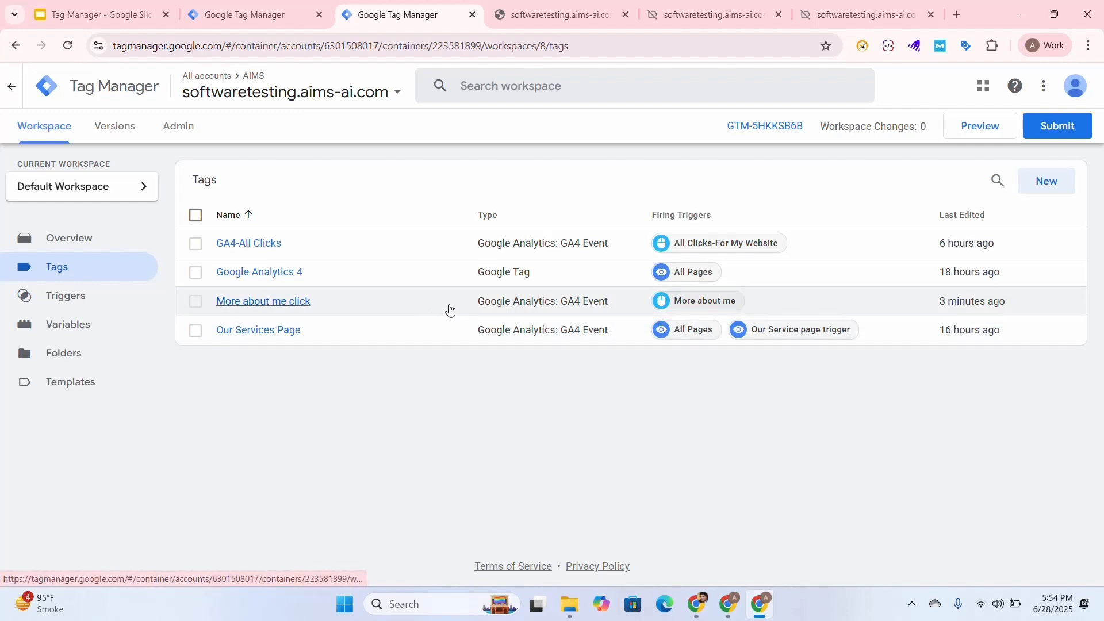
{"action": "left_click", "coordinate": [428, 304]}
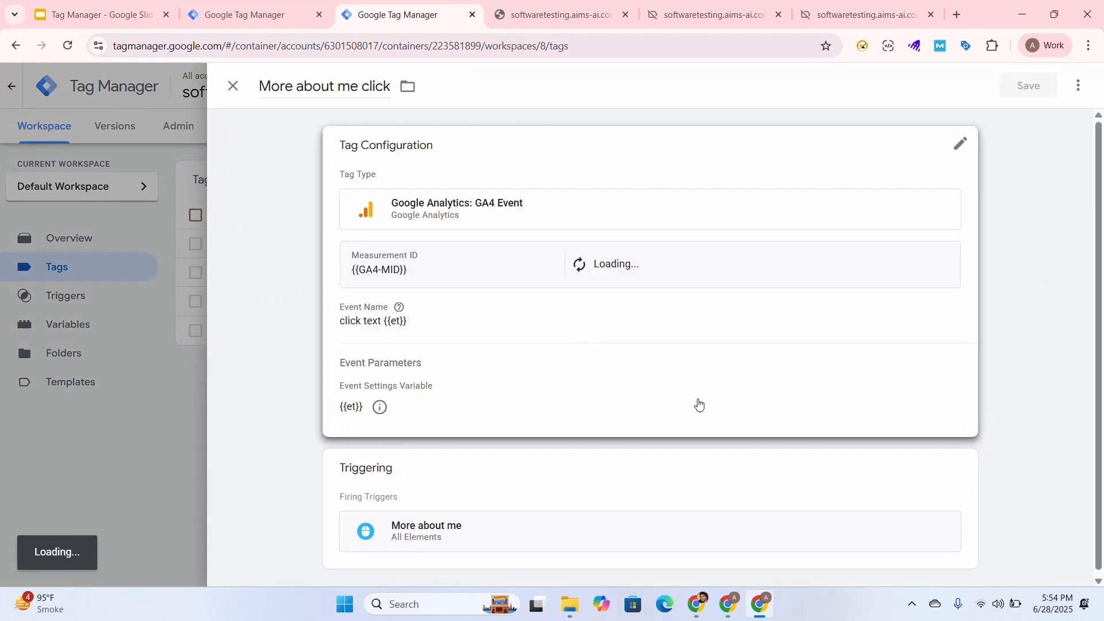
{"action": "left_click", "coordinate": [960, 145]}
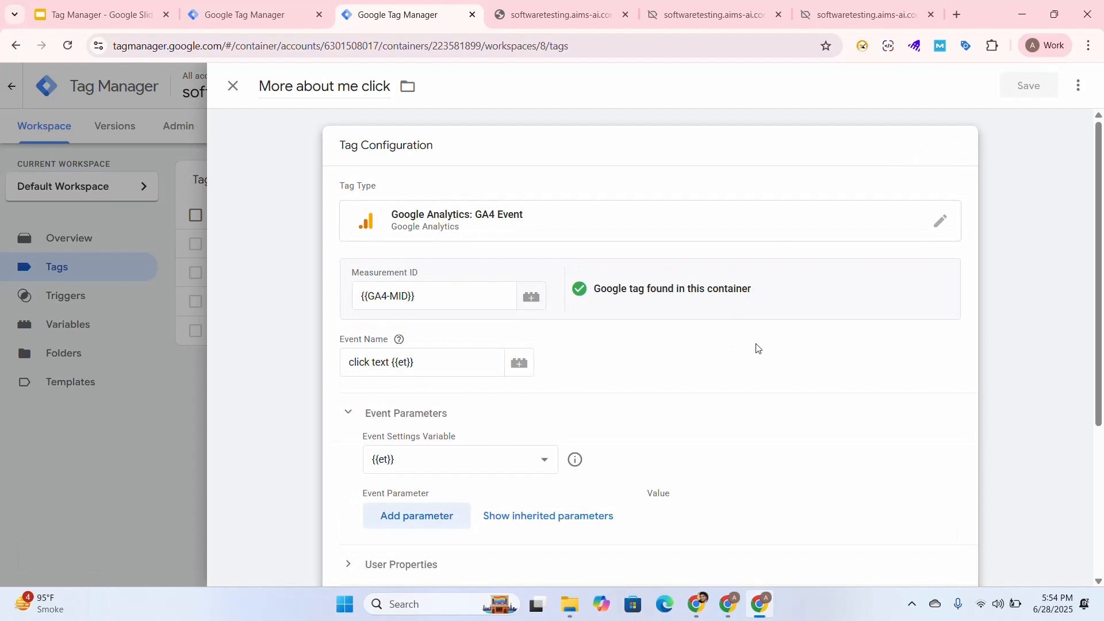
{"action": "left_click", "coordinate": [465, 362]}
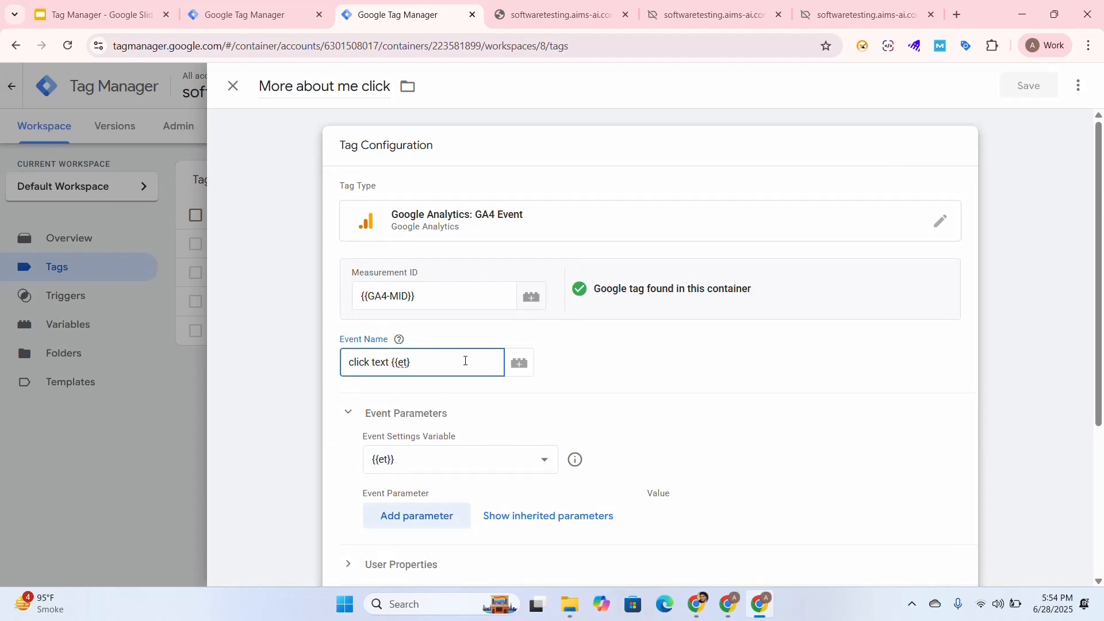
{"action": "key", "text": "BackSpace"}
{"action": "key", "text": "BackSpace"}
{"action": "key", "text": "BackSpace"}
{"action": "key", "text": "BackSpace"}
{"action": "key", "text": "BackSpace"}
{"action": "key", "text": "BackSpace"}
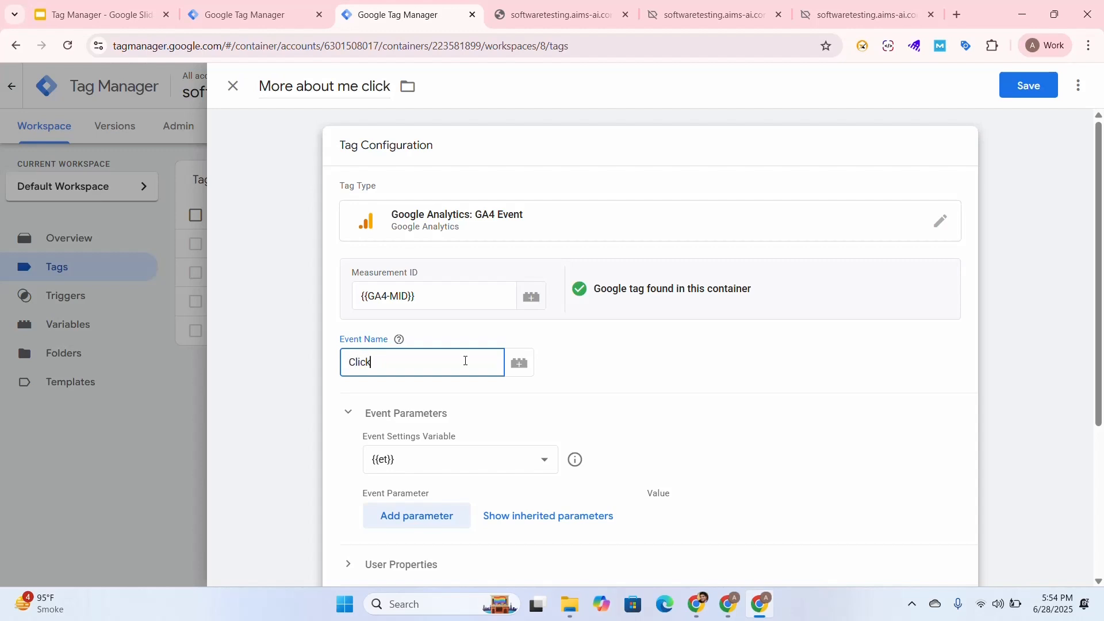
{"action": "type", "text": "Click_Info"}
- Check the configuration of the "et" variable and set the tag's event settings variable to None
{"action": "scroll", "coordinate": [741, 379], "scroll_direction": "down", "scroll_amount": 2}
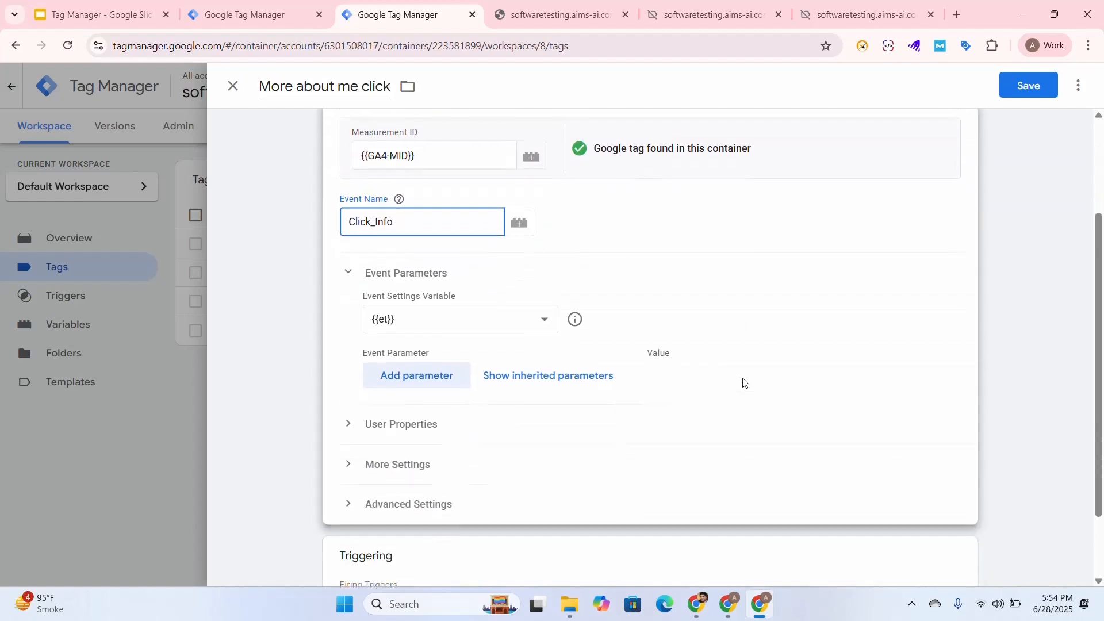
{"action": "left_click", "coordinate": [577, 320]}
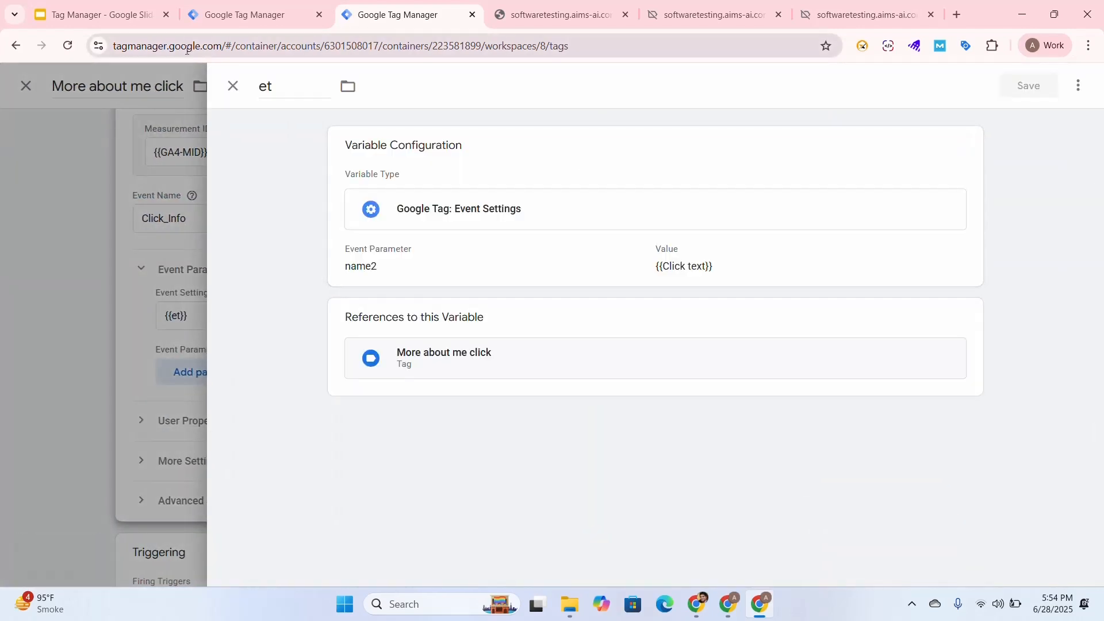
{"action": "left_click", "coordinate": [228, 84]}
{"action": "left_click", "coordinate": [452, 313]}
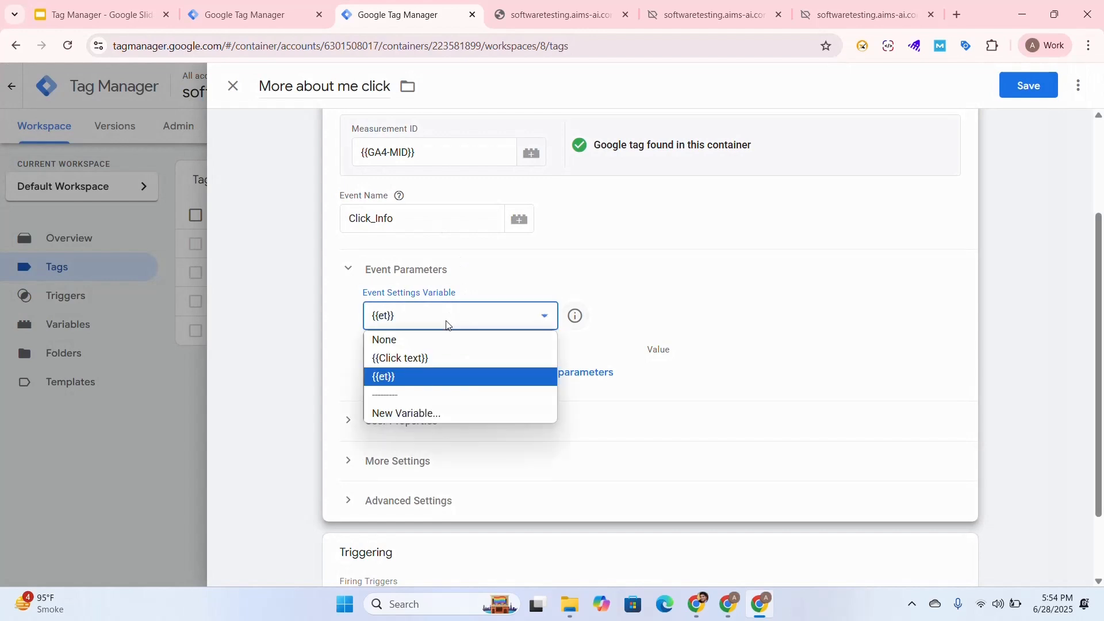
{"action": "left_click", "coordinate": [419, 339]}
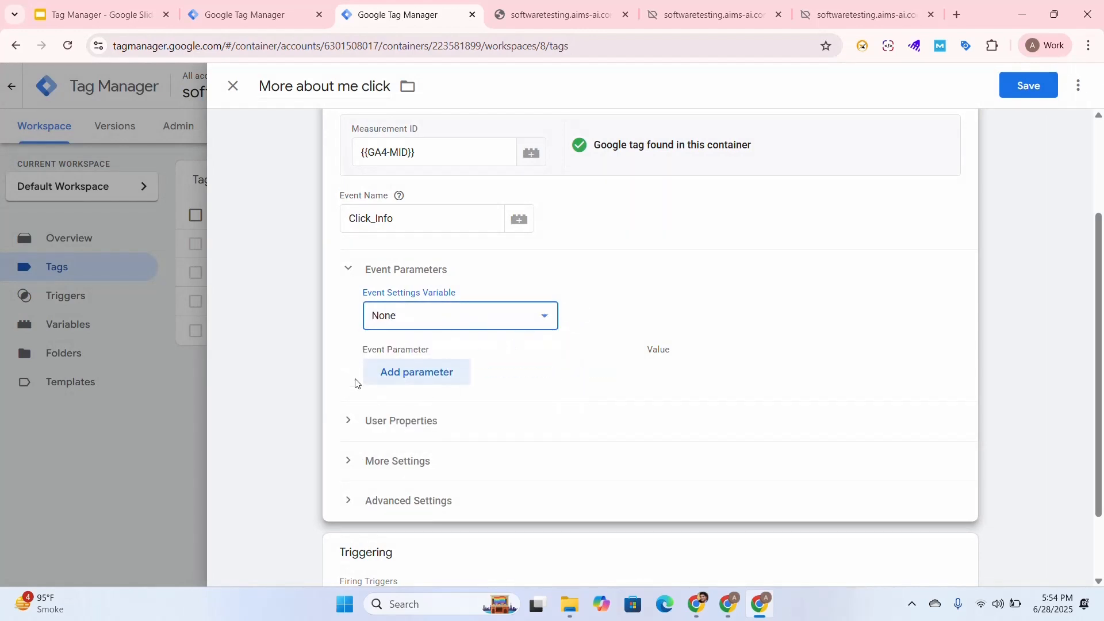
- Add an event parameter "click_text" with the event settings variable {{Click text}} as its value
{"action": "left_click", "coordinate": [411, 377]}
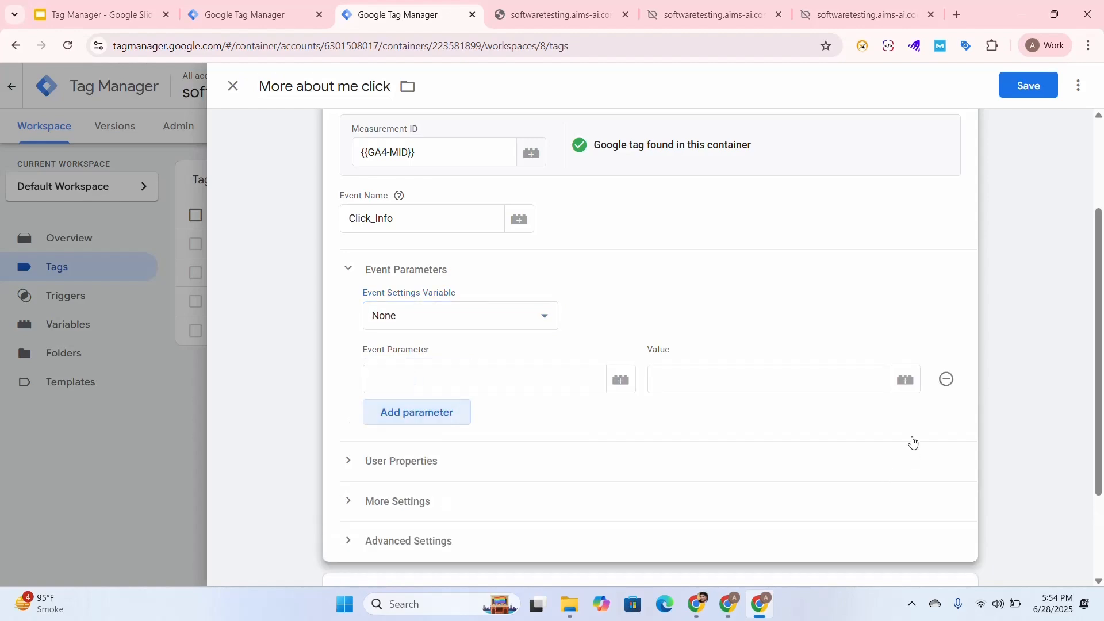
{"action": "left_click", "coordinate": [902, 387]}
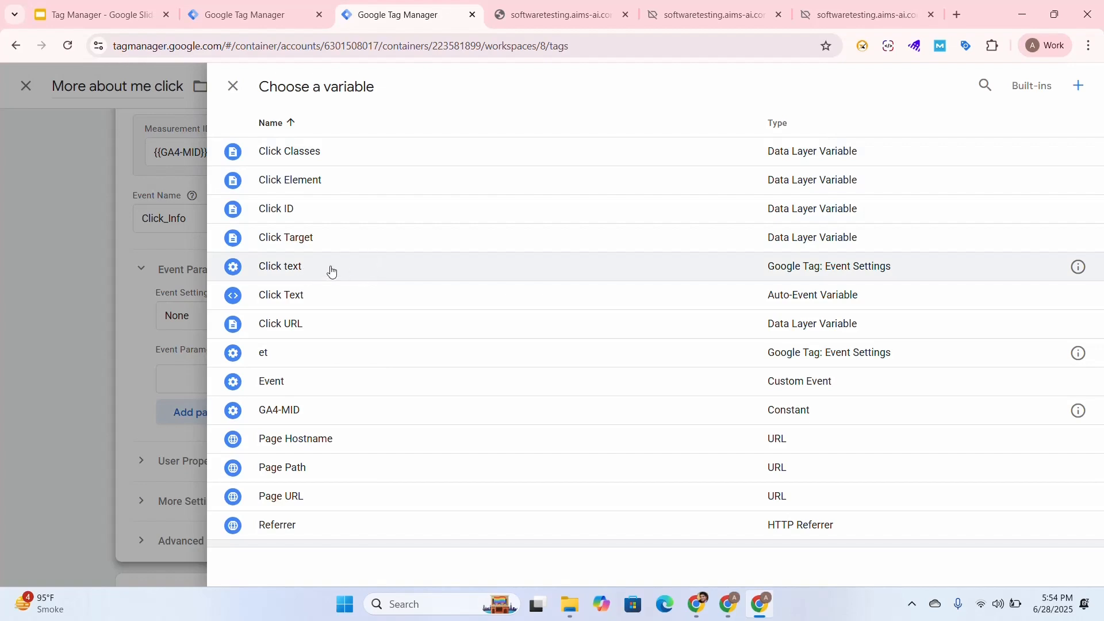
{"action": "left_click", "coordinate": [462, 270]}
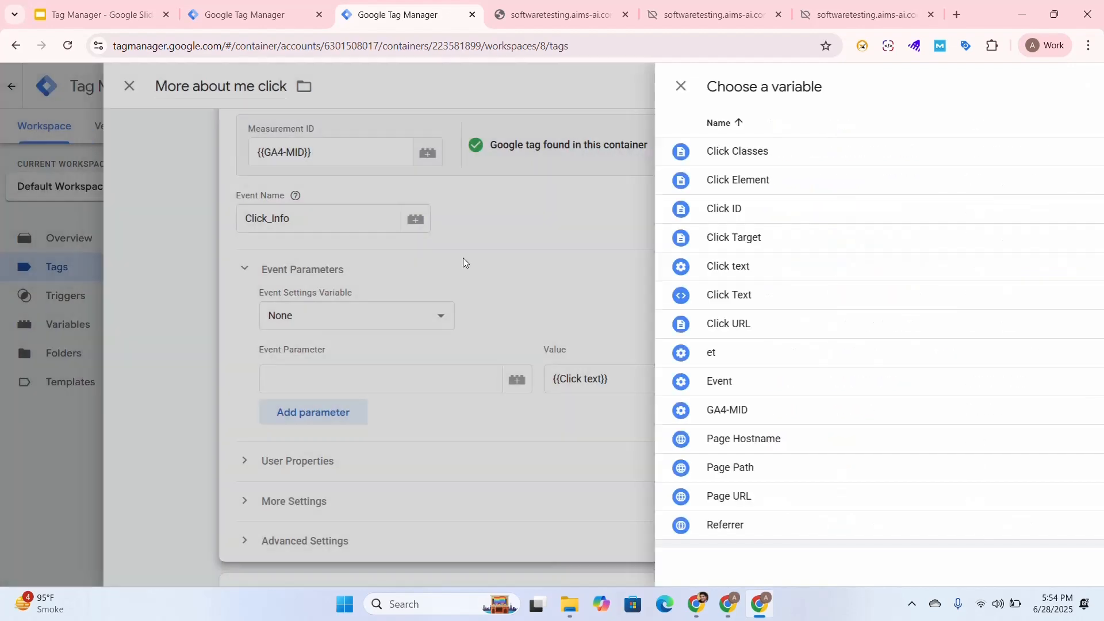
{"action": "left_click", "coordinate": [466, 387]}
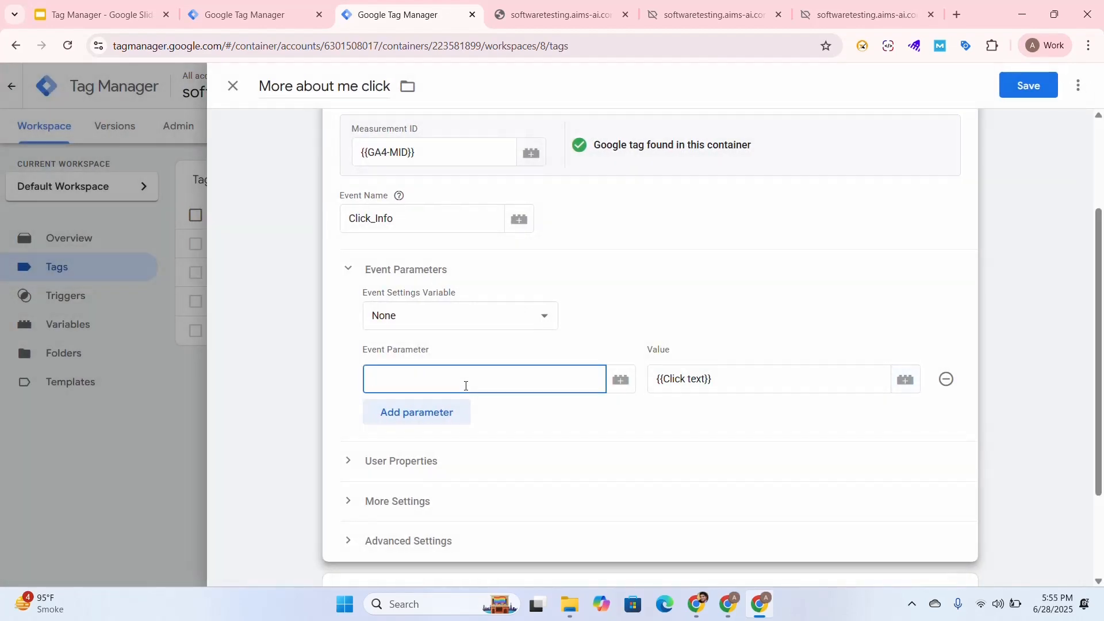
{"action": "type", "text": "click_text"}
- Add a second event parameter "click_class" with the {{Click Classes}} variable as its value
{"action": "left_click", "coordinate": [441, 414]}
{"action": "left_click", "coordinate": [533, 432]}
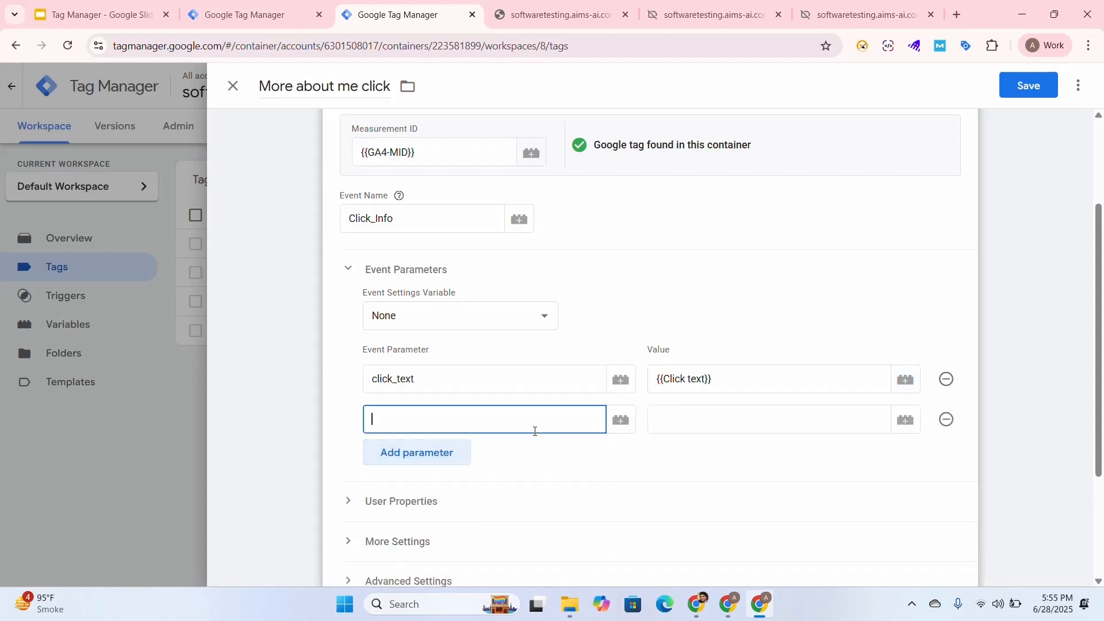
{"action": "left_click", "coordinate": [661, 420]}
{"action": "left_click", "coordinate": [906, 420]}
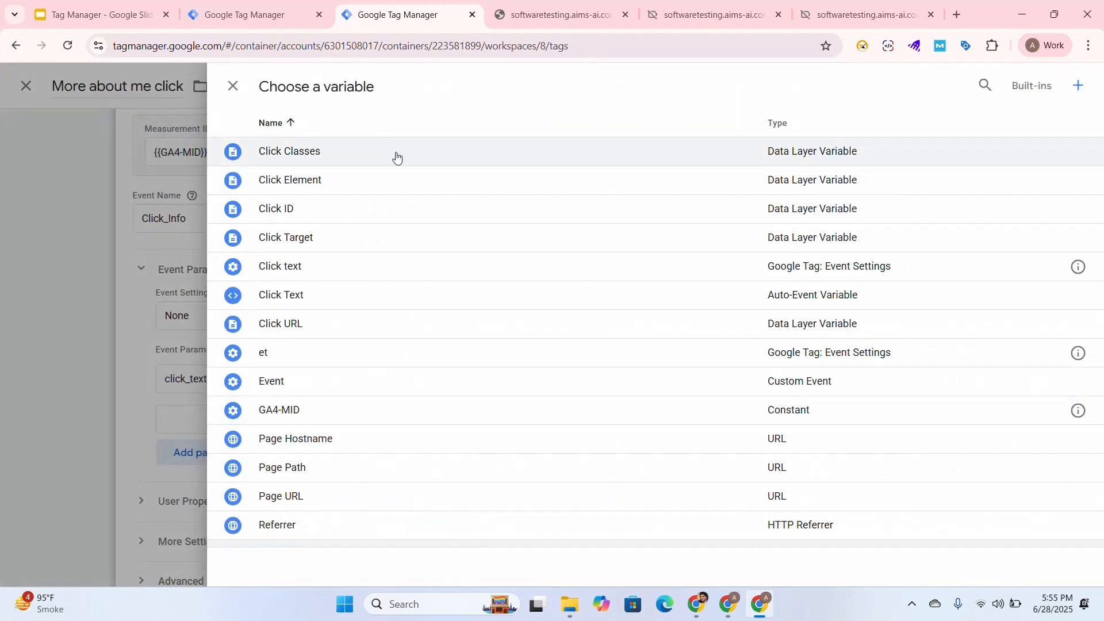
{"action": "left_click", "coordinate": [397, 153]}
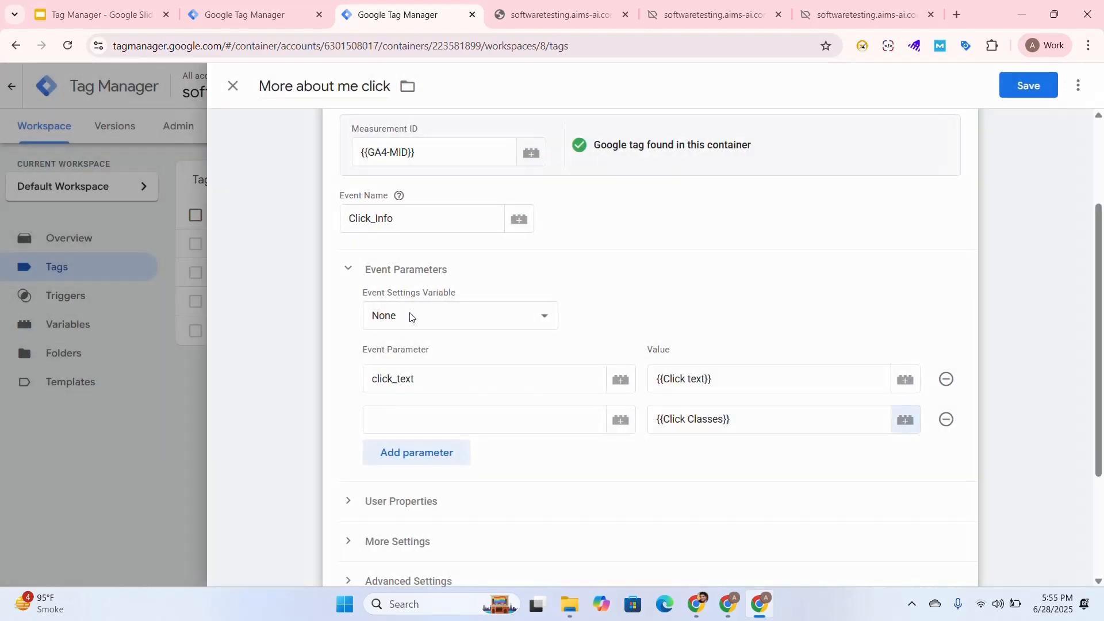
{"action": "left_click", "coordinate": [418, 426]}
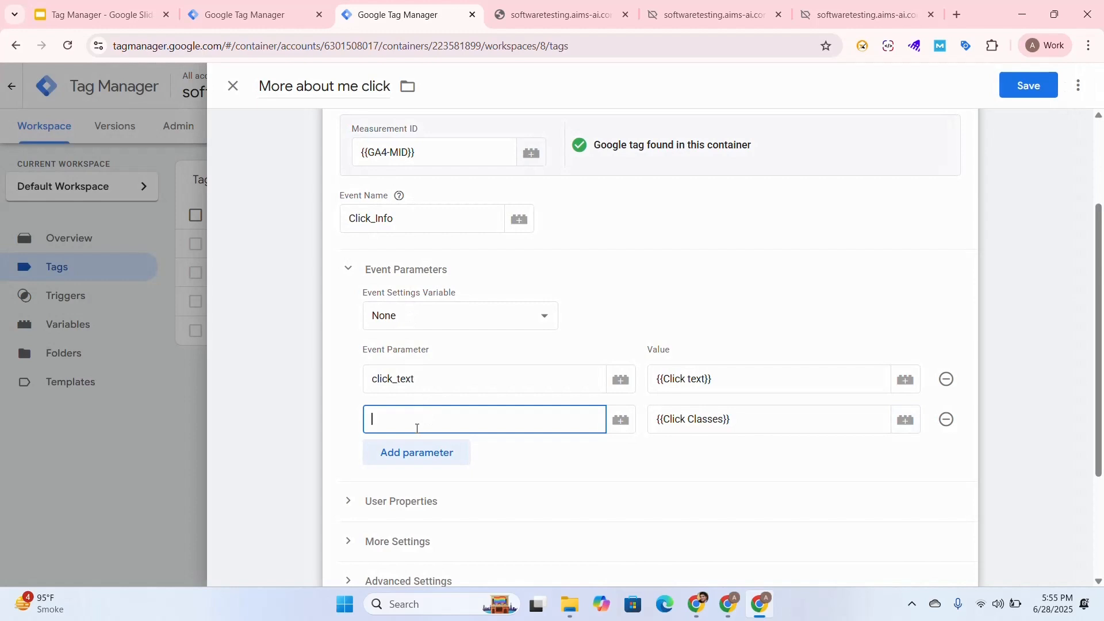
{"action": "type", "text": "click_"}
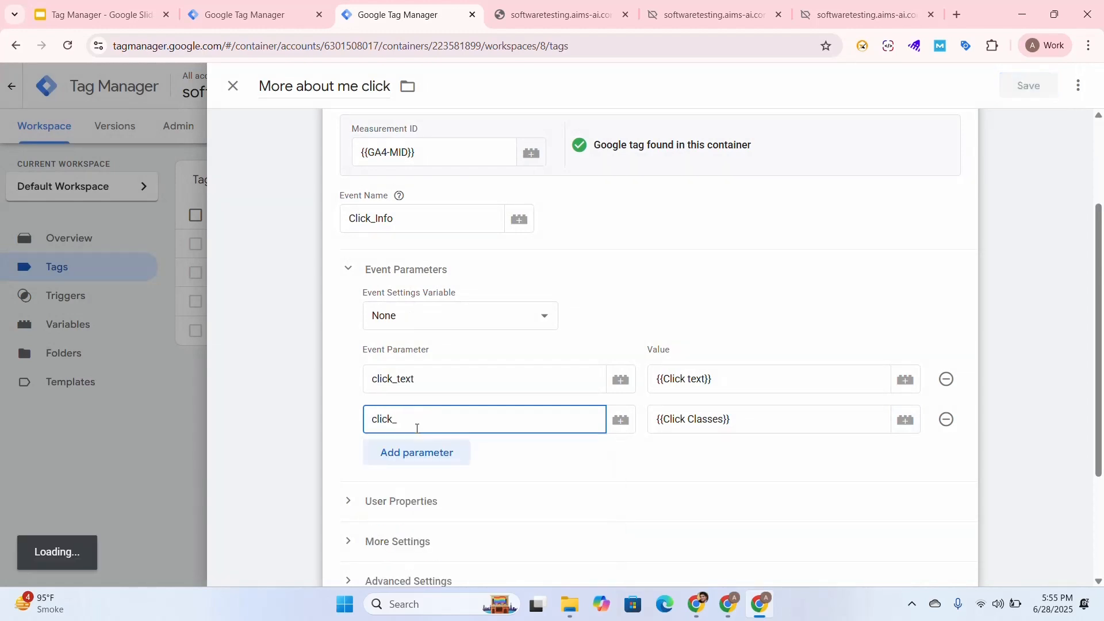
{"action": "type", "text": "class"}
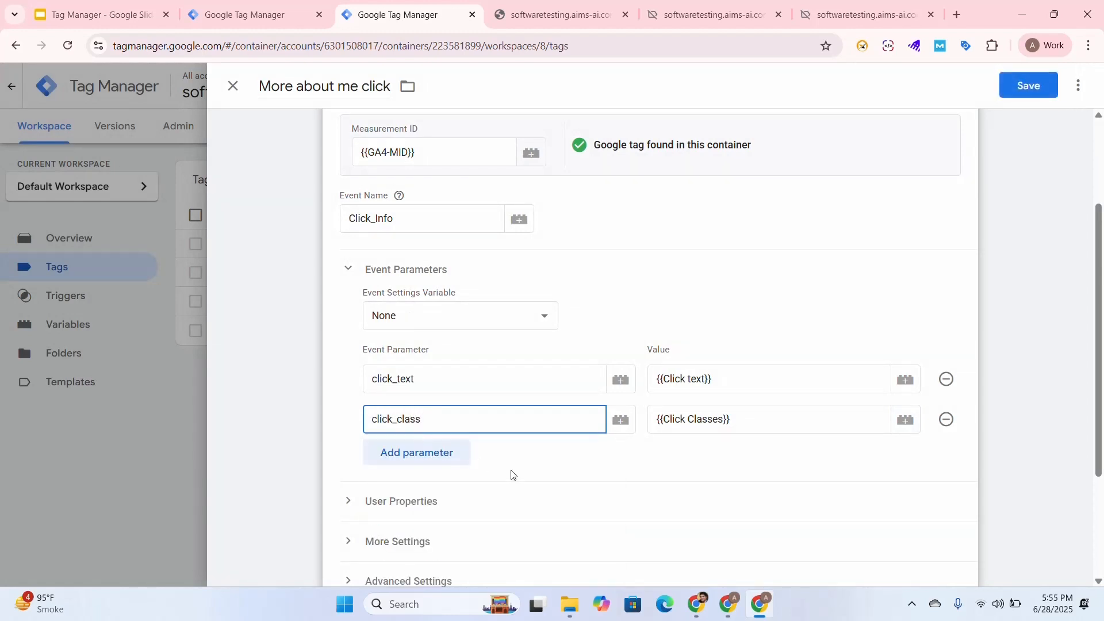
- Add a third event parameter "click_url" with the {{Click URL}} variable as its value
{"action": "left_click", "coordinate": [440, 455]}
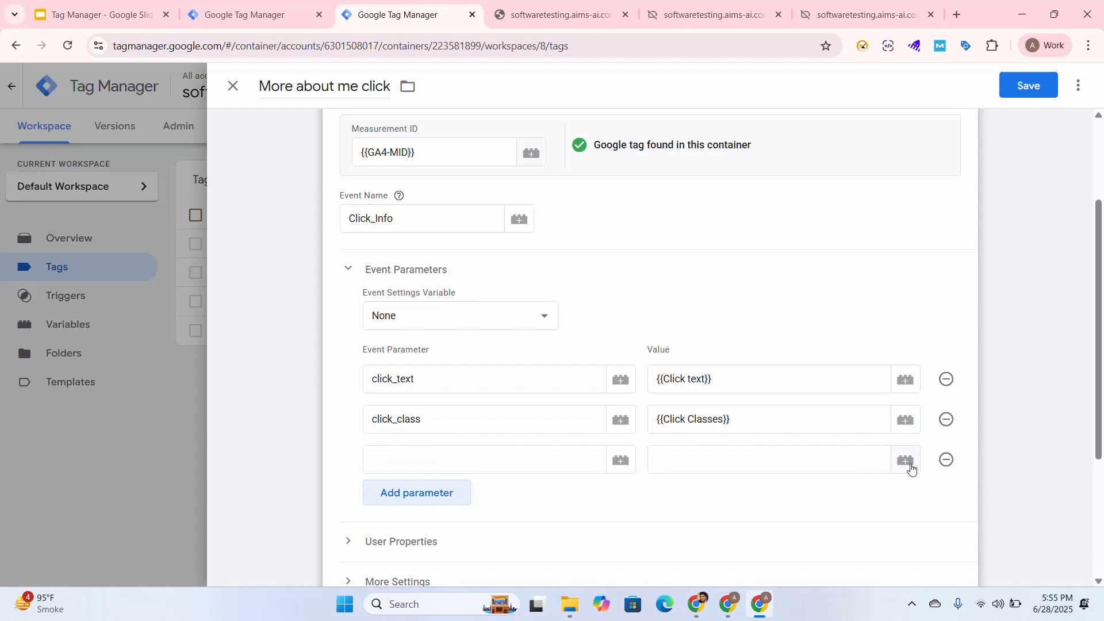
{"action": "left_click", "coordinate": [911, 469]}
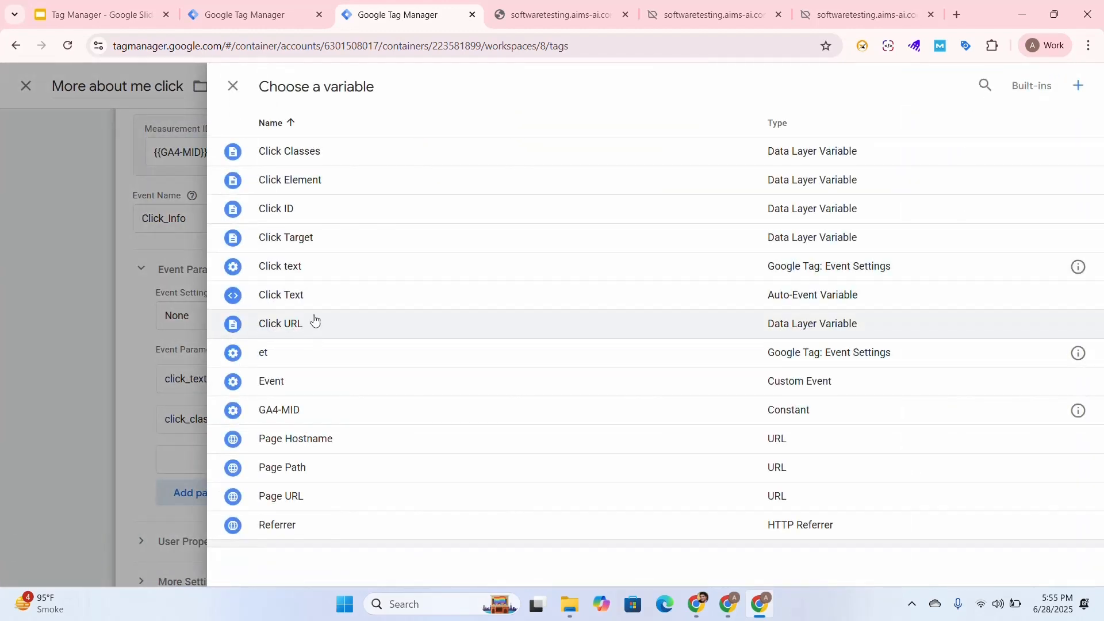
{"action": "left_click", "coordinate": [348, 326]}
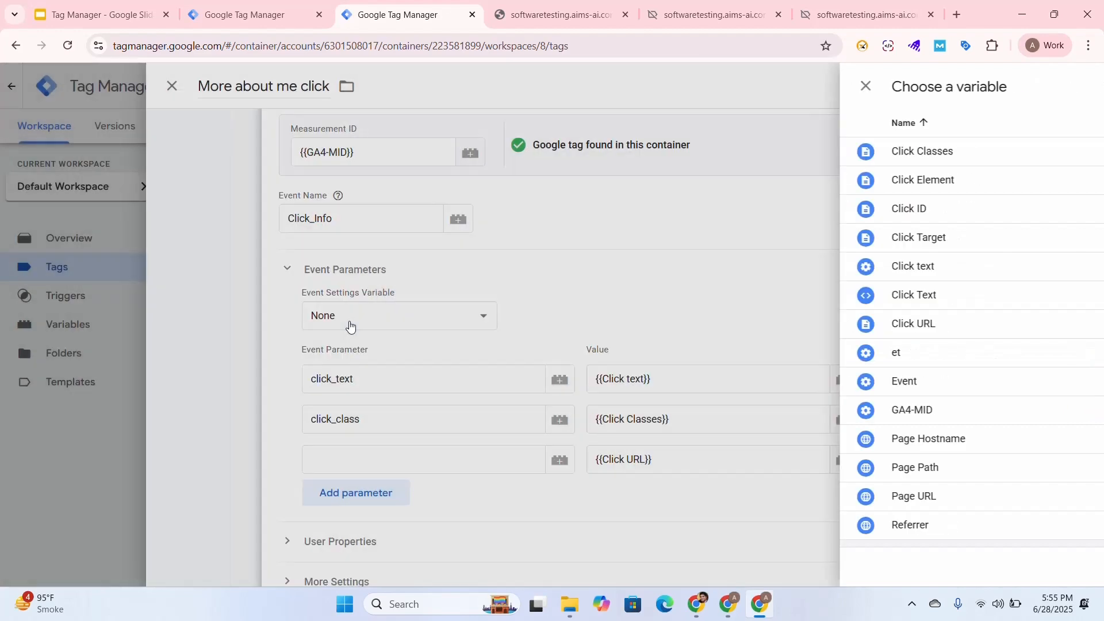
{"action": "left_click", "coordinate": [474, 458]}
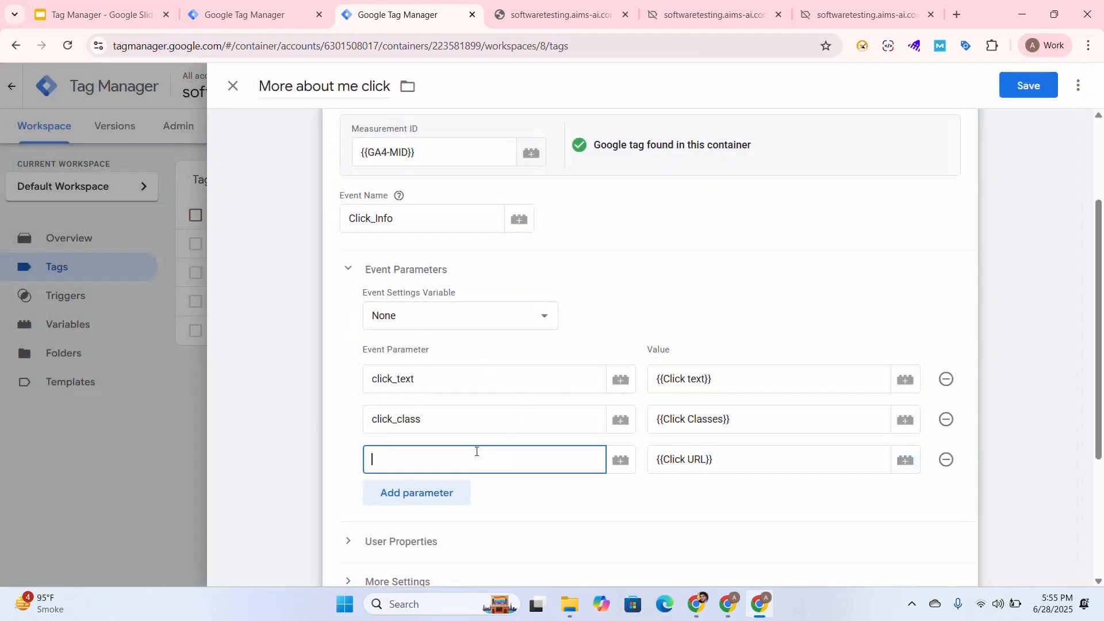
{"action": "type", "text": "click_url"}
- Add a fourth event parameter "click_target" with the {{Click Target}} variable as its value
{"action": "left_click", "coordinate": [437, 494]}
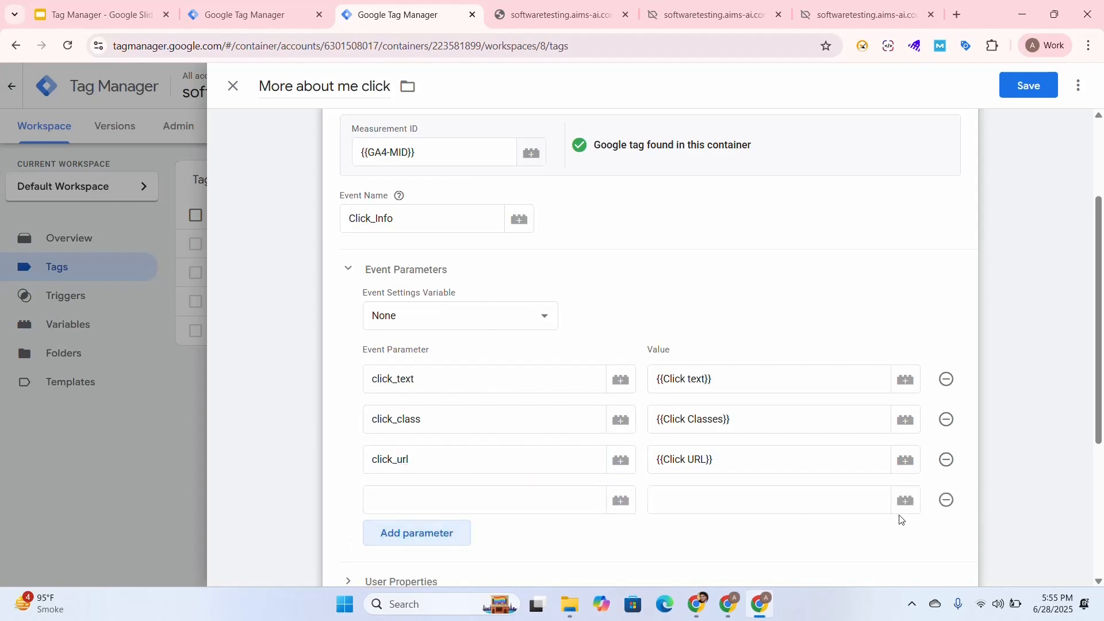
{"action": "left_click", "coordinate": [905, 501]}
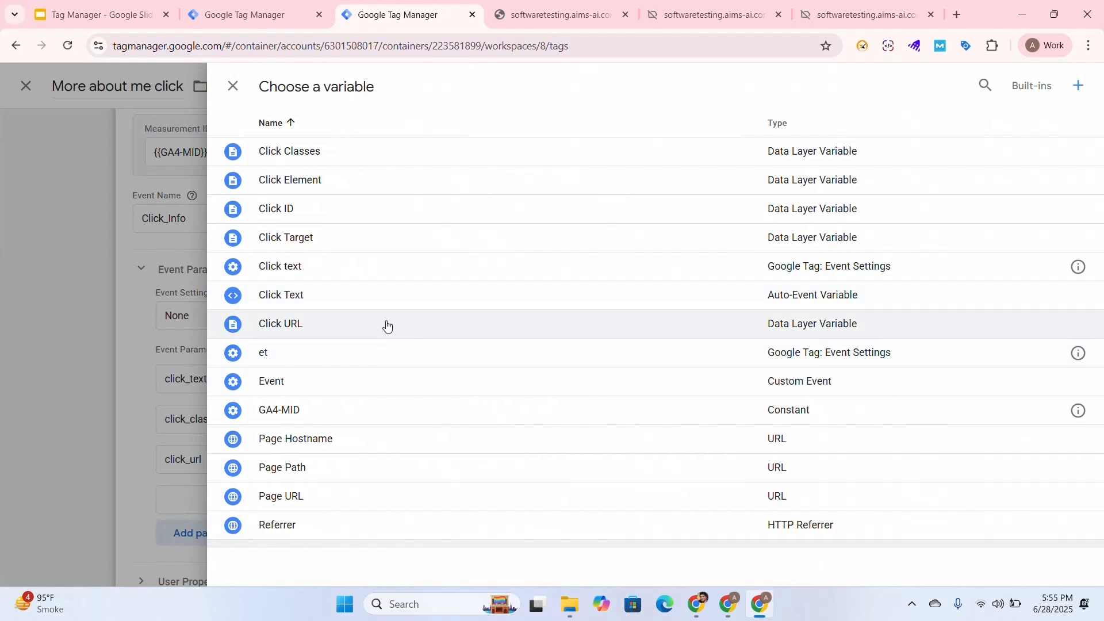
{"action": "left_click", "coordinate": [369, 245]}
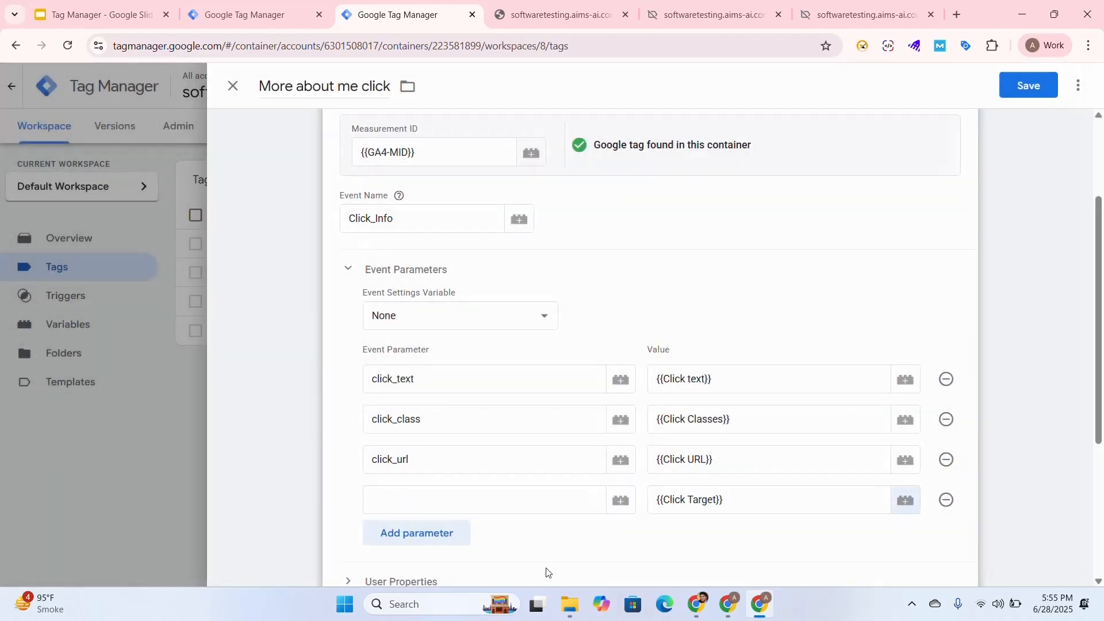
{"action": "left_click", "coordinate": [493, 499]}
{"action": "type", "text": "click_target"}
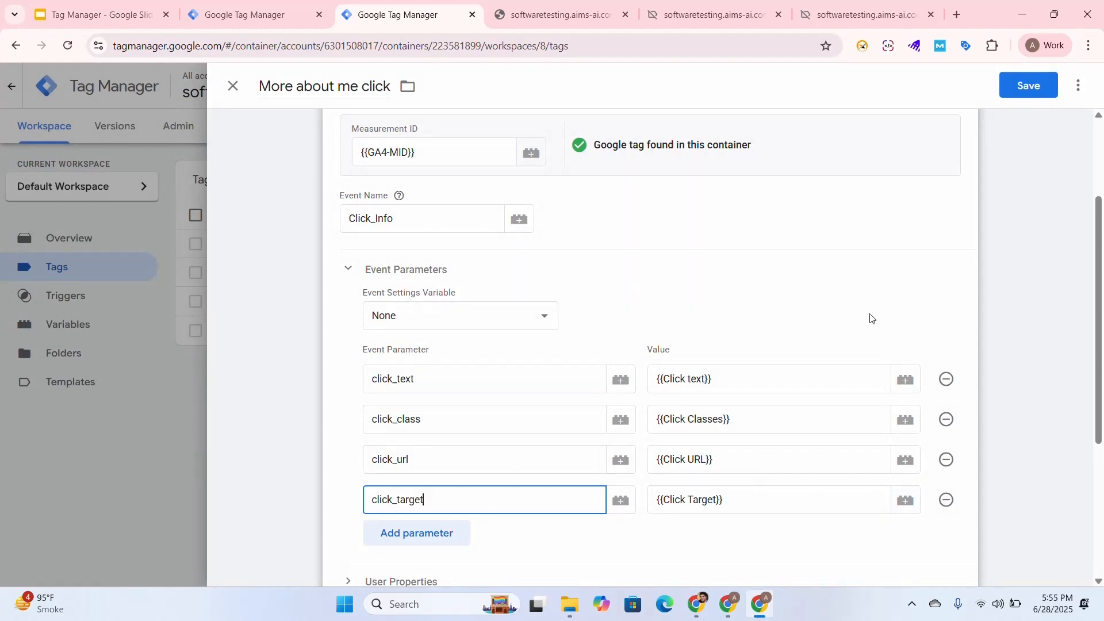
{"action": "left_click", "coordinate": [363, 92]}
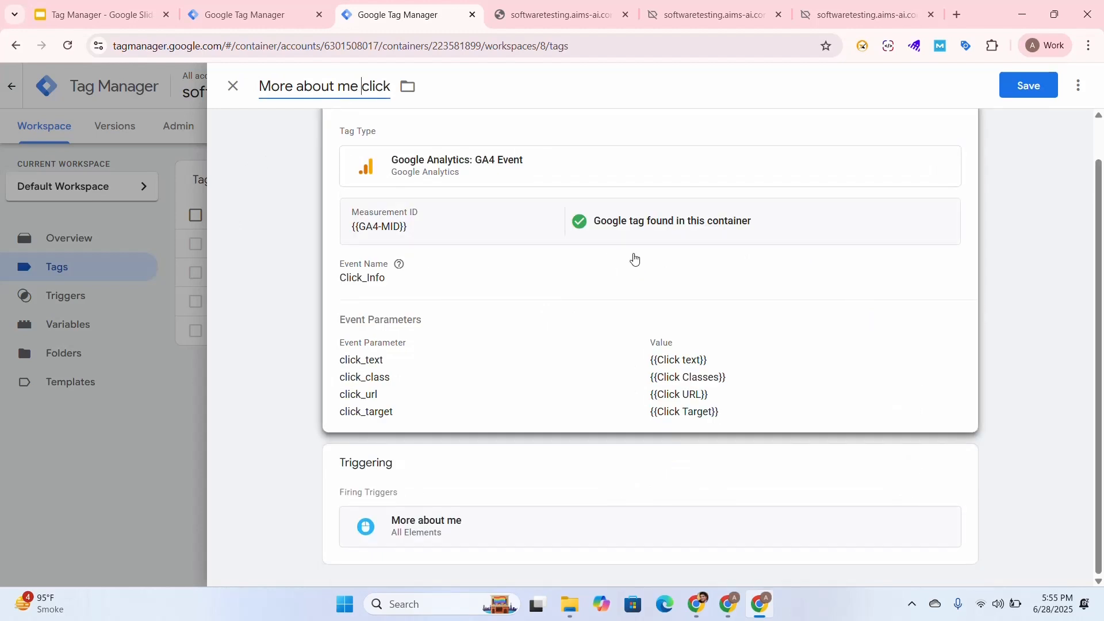
- Rename the tag "click_Buttons Text" and save it
{"action": "key", "text": "BackSpace"}
{"action": "key", "text": "BackSpace"}
{"action": "key", "text": "BackSpace"}
{"action": "key", "text": "BackSpace"}
{"action": "key", "text": "BackSpace"}
{"action": "key", "text": "BackSpace"}
{"action": "key", "text": "BackSpace"}
{"action": "key", "text": "BackSpace"}
{"action": "key", "text": "BackSpace"}
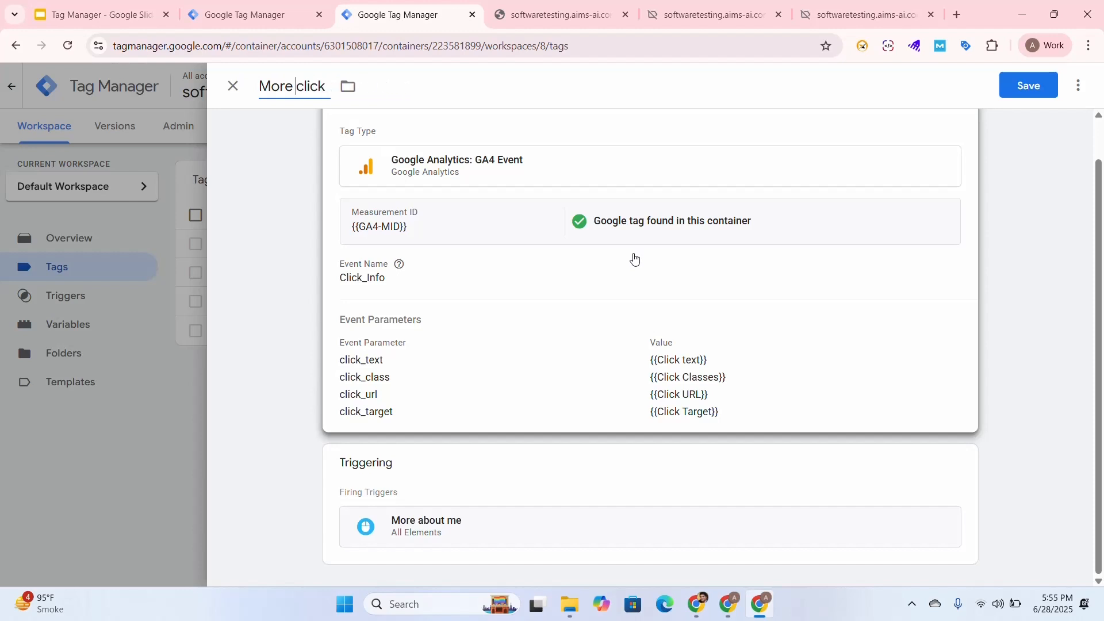
{"action": "key", "text": "BackSpace"}
{"action": "key", "text": "BackSpace"}
{"action": "key", "text": "BackSpace"}
{"action": "key", "text": "BackSpace"}
{"action": "key", "text": "BackSpace"}
{"action": "type", "text": "_Buttons"}
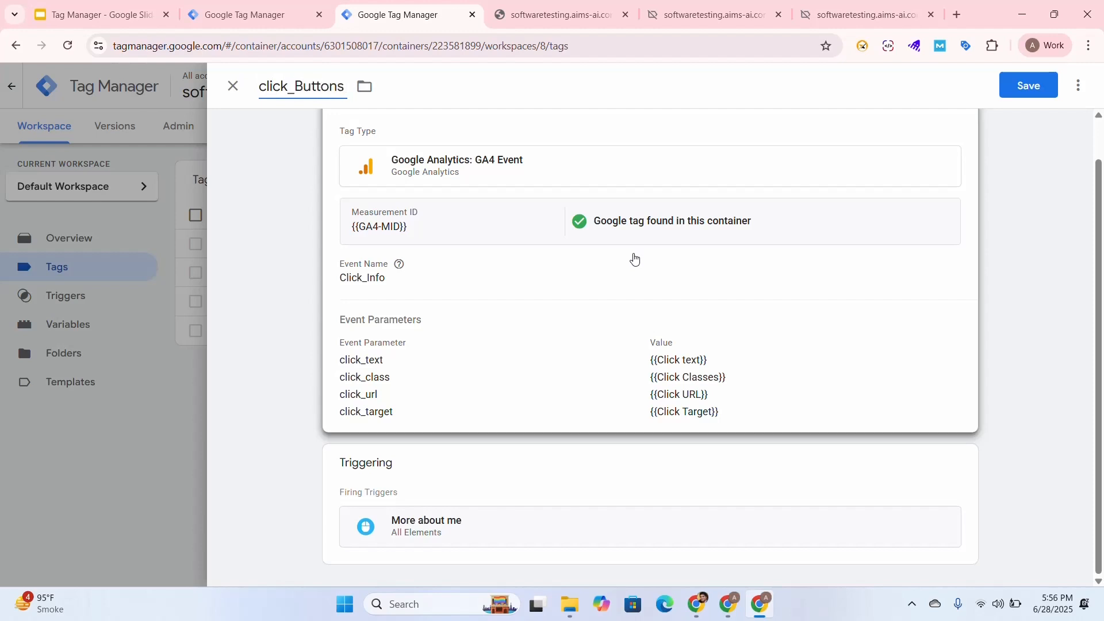
{"action": "type", "text": " Text"}
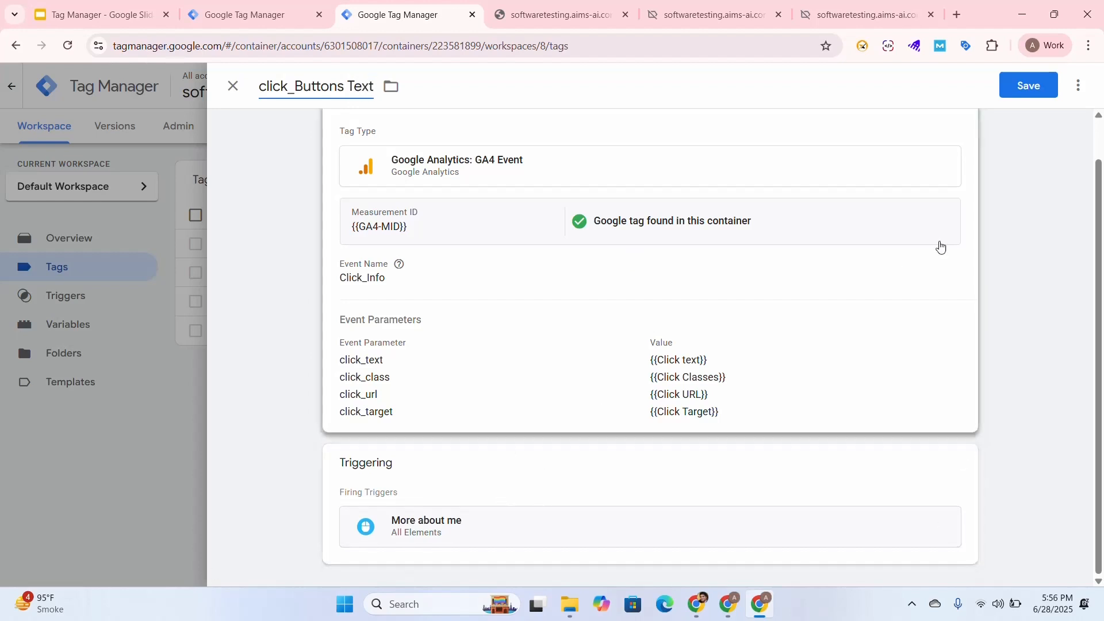
{"action": "left_click", "coordinate": [1032, 94]}
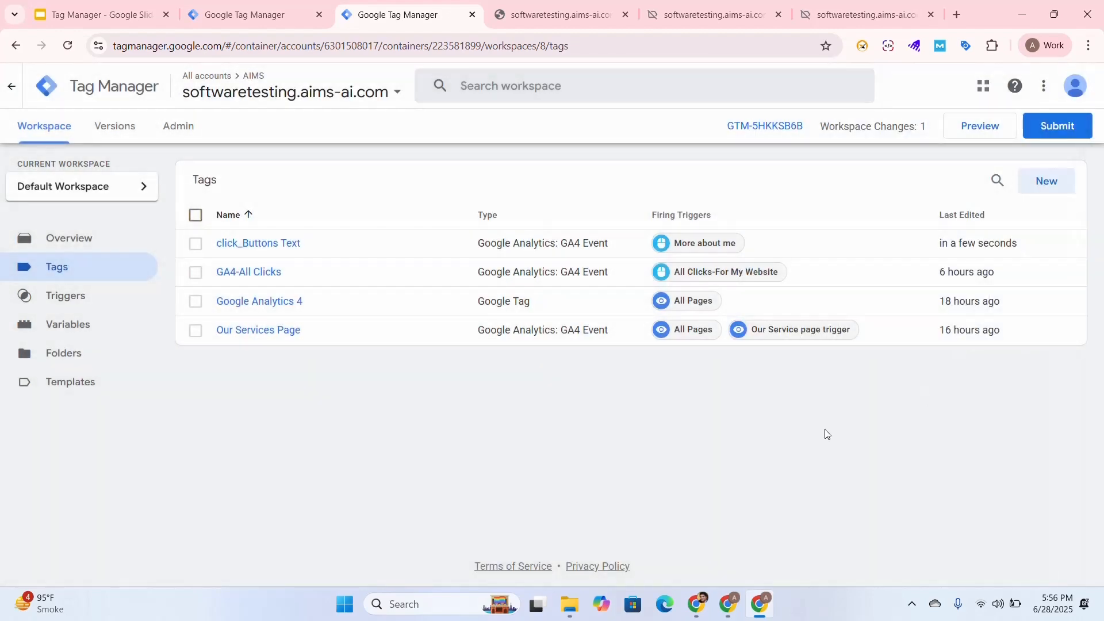
- Publish the workspace changes as a new version with "test" as both its name and description, and close the version summary
{"action": "left_click", "coordinate": [1061, 124]}
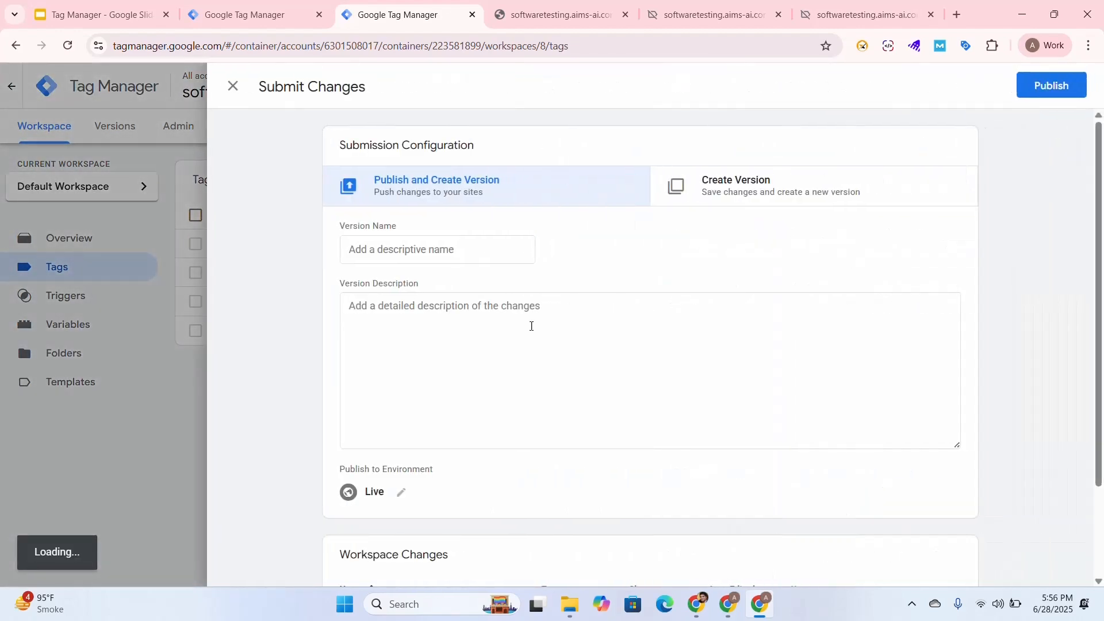
{"action": "left_click", "coordinate": [414, 241]}
{"action": "type", "text": "test"}
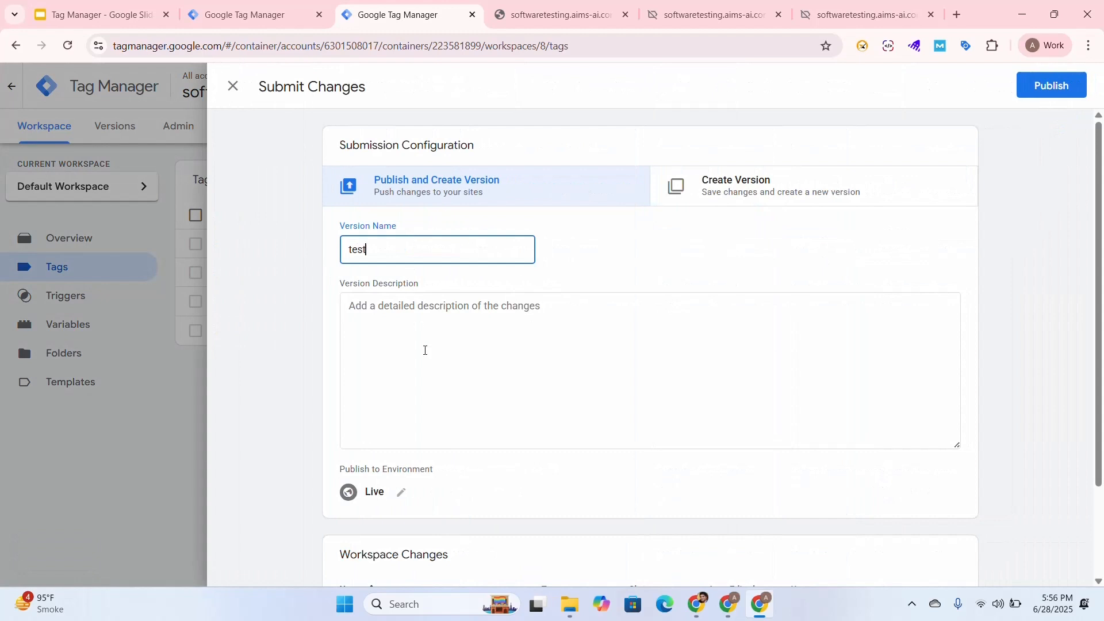
{"action": "left_click", "coordinate": [423, 351]}
{"action": "type", "text": "test"}
{"action": "left_click", "coordinate": [1051, 86]}
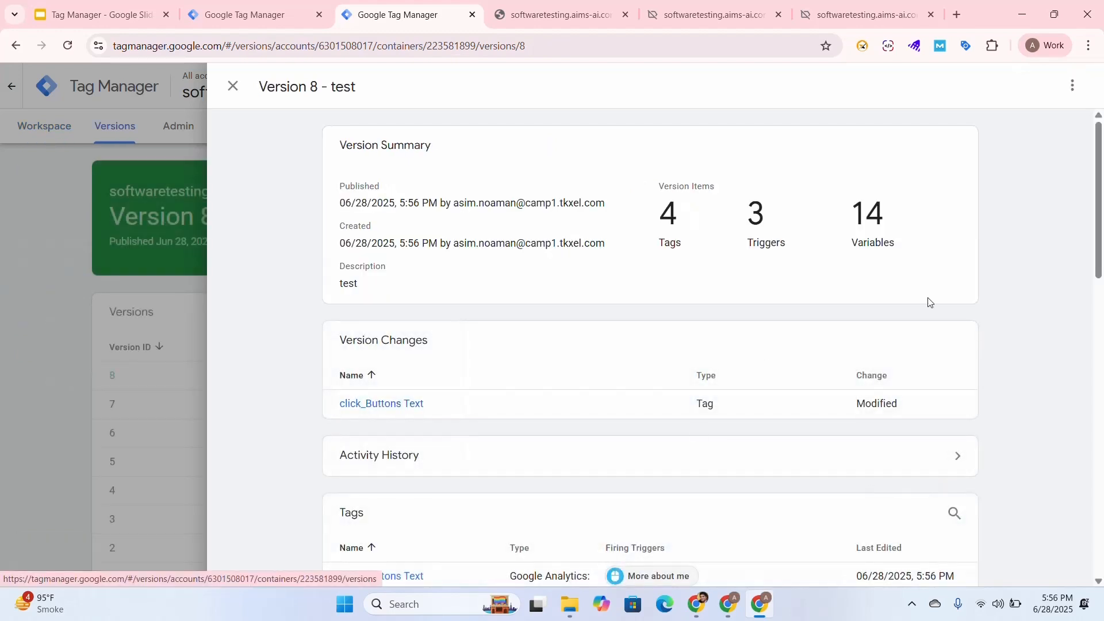
{"action": "left_click", "coordinate": [232, 88]}
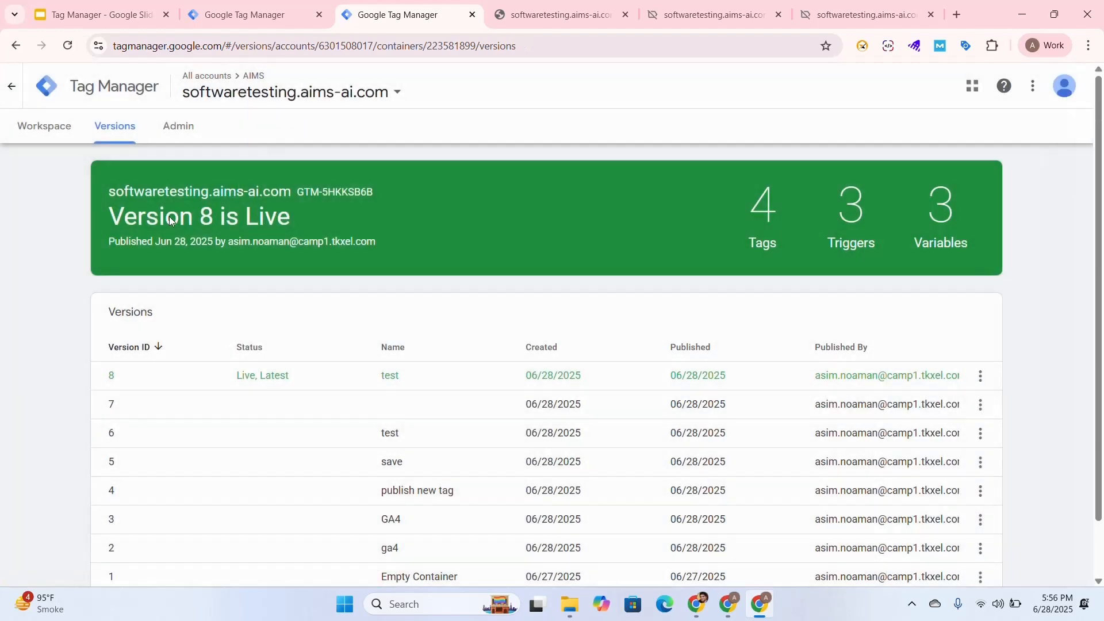
{"action": "left_click", "coordinate": [31, 130]}
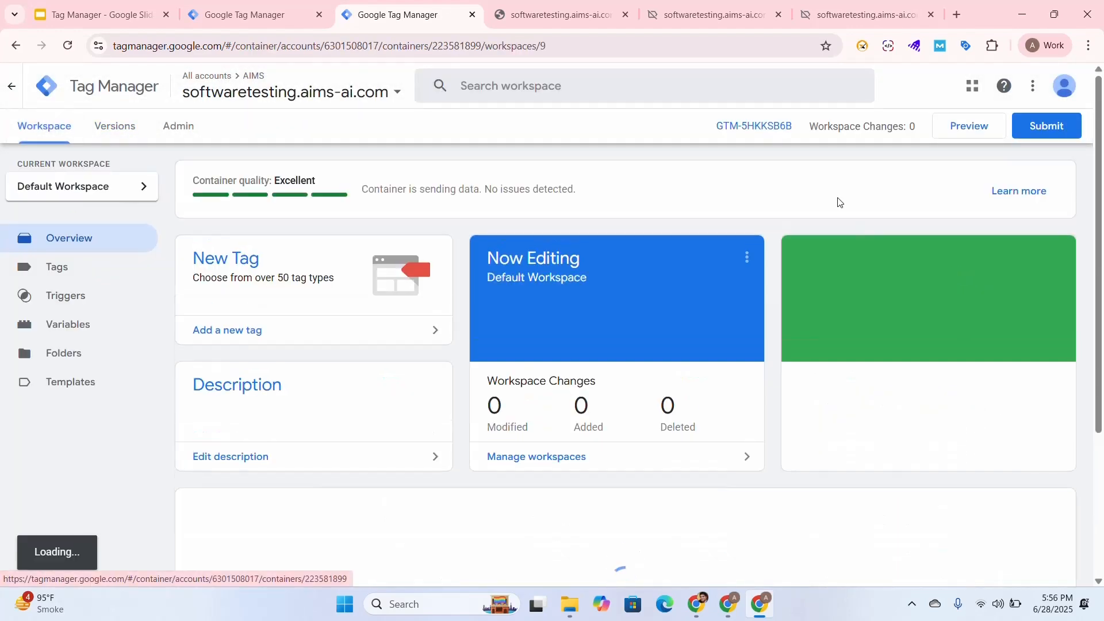
{"action": "left_click", "coordinate": [968, 131]}
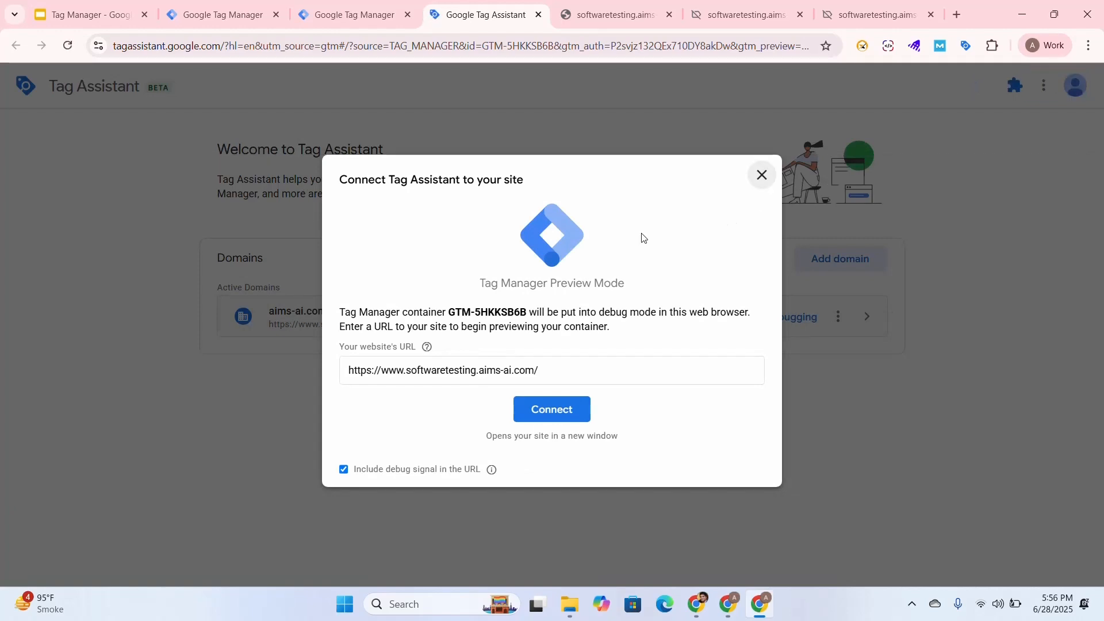
{"action": "left_click", "coordinate": [561, 416]}
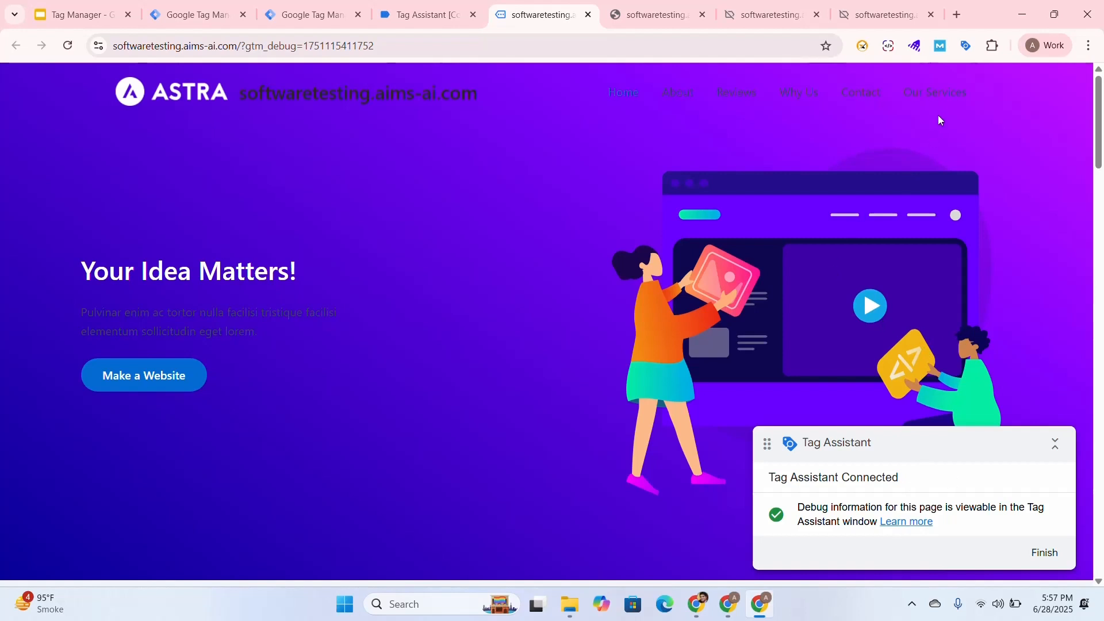
- Open the Our Services page of the previewed site and activate its "More about me" button to generate a test event
{"action": "left_click", "coordinate": [943, 100]}
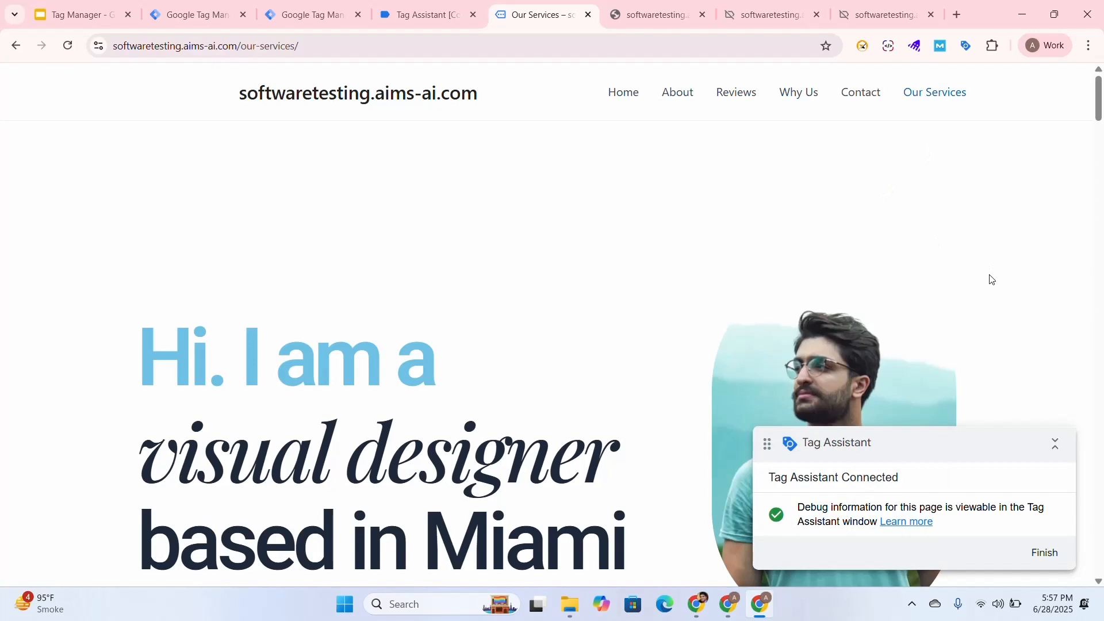
{"action": "scroll", "coordinate": [989, 284], "scroll_direction": "down", "scroll_amount": 9}
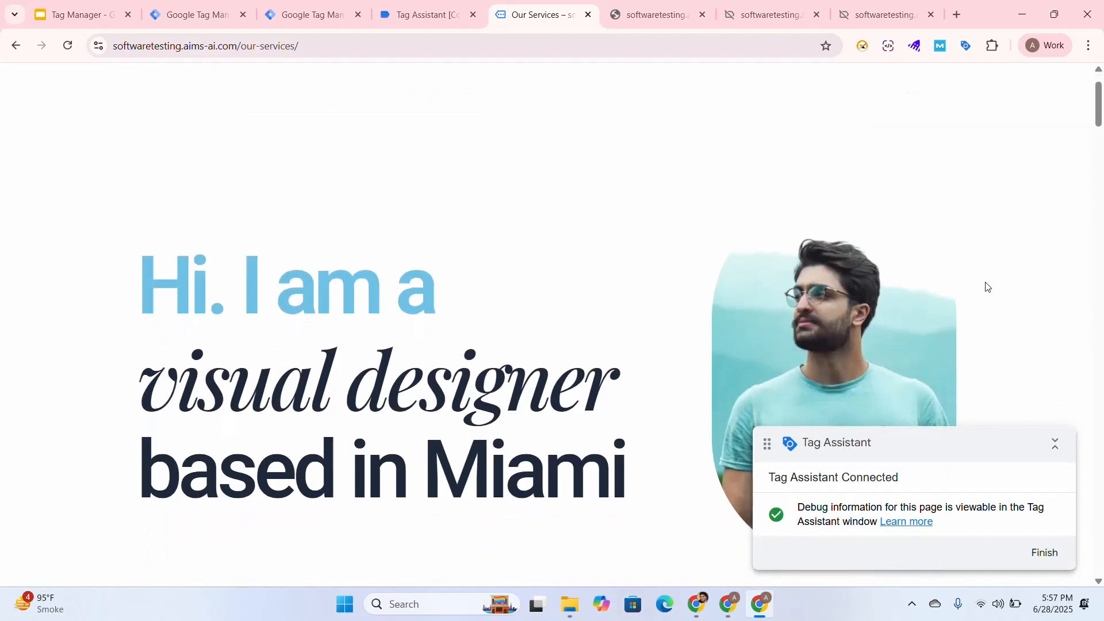
{"action": "scroll", "coordinate": [986, 287], "scroll_direction": "down", "scroll_amount": 6}
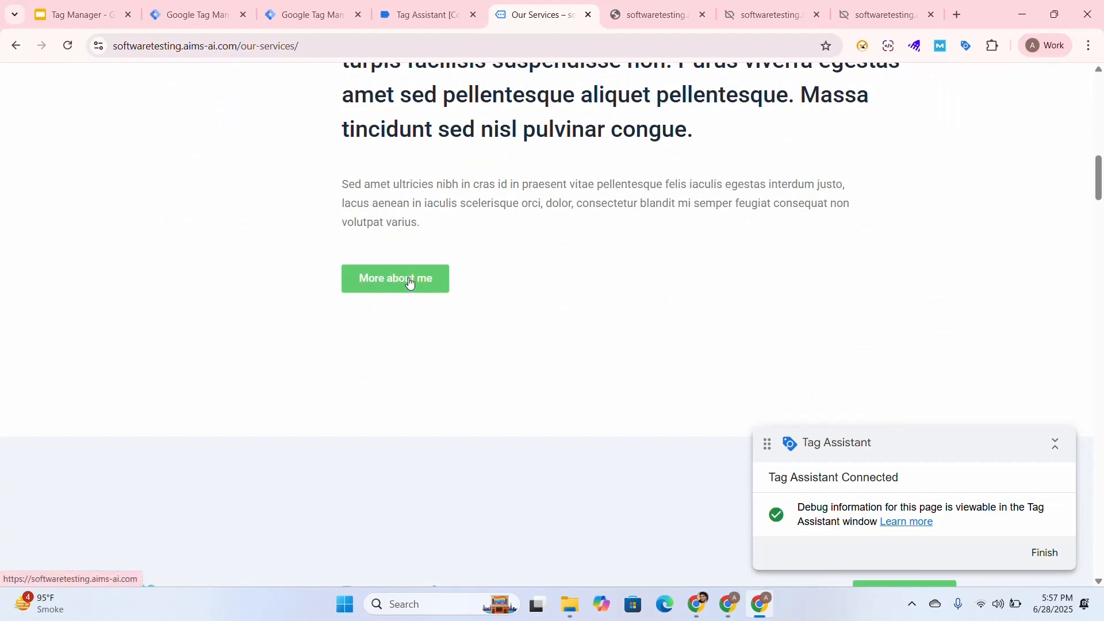
{"action": "left_click", "coordinate": [401, 285]}
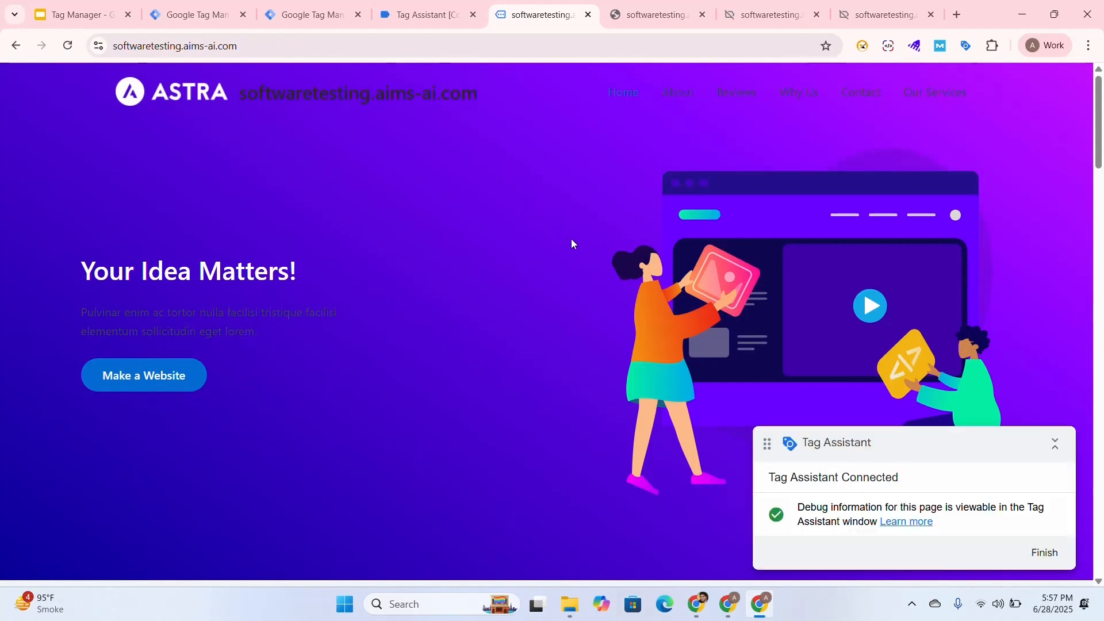
- Switch to Tag Assistant and examine the fired click_Buttons Text tag's properties, firing trigger and hits sent
{"action": "left_click", "coordinate": [428, 18]}
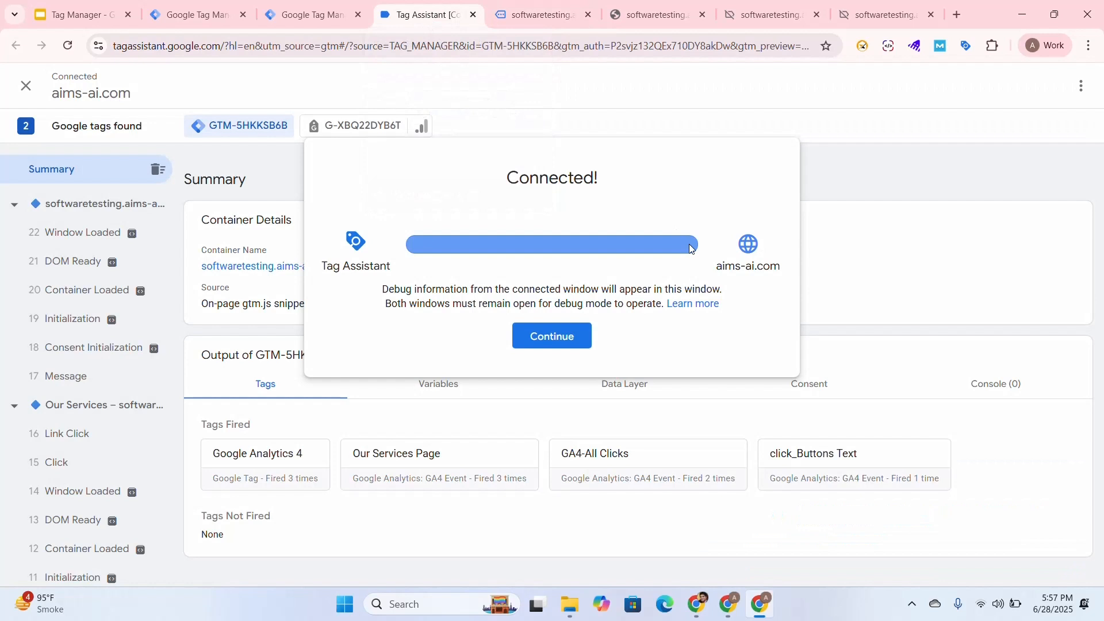
{"action": "left_click", "coordinate": [555, 344]}
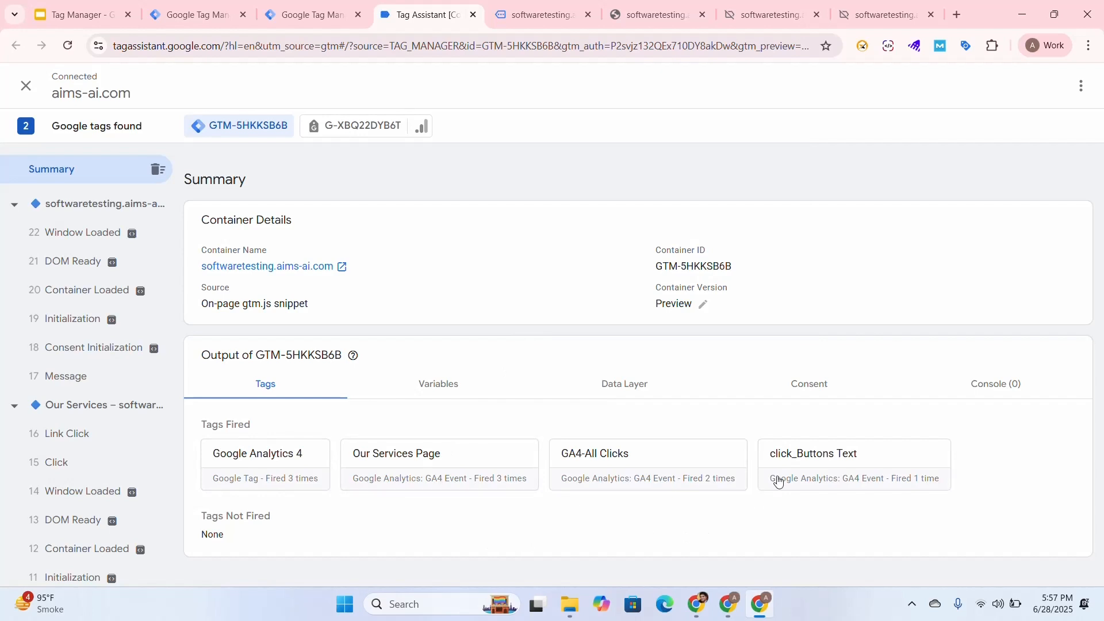
{"action": "left_click", "coordinate": [884, 468]}
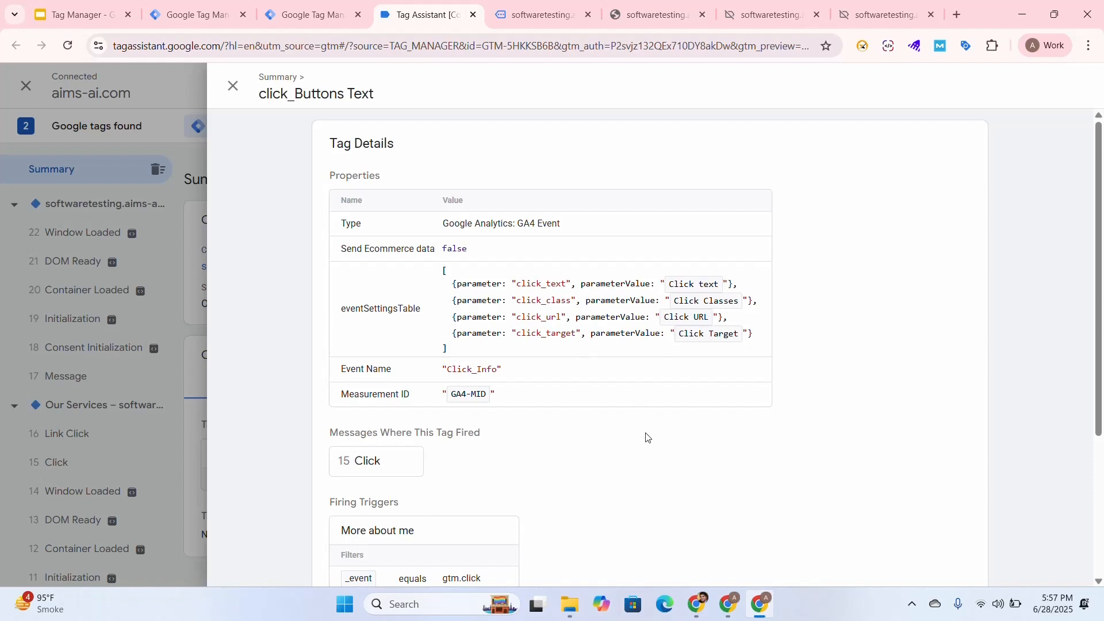
{"action": "scroll", "coordinate": [609, 434], "scroll_direction": "down", "scroll_amount": 3}
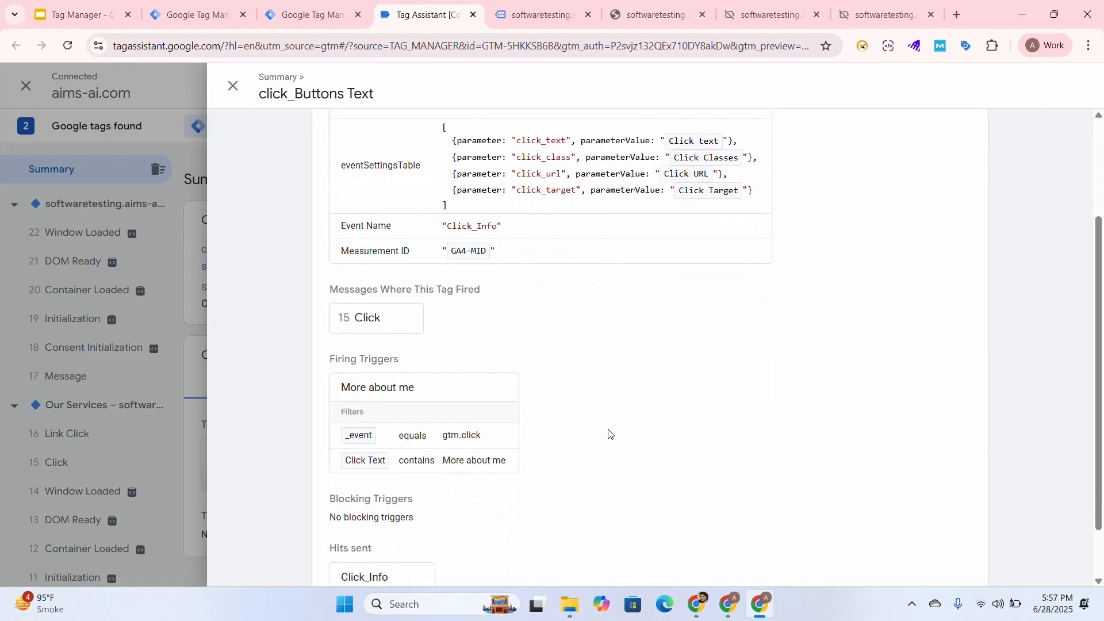
{"action": "scroll", "coordinate": [609, 434], "scroll_direction": "down", "scroll_amount": 2}
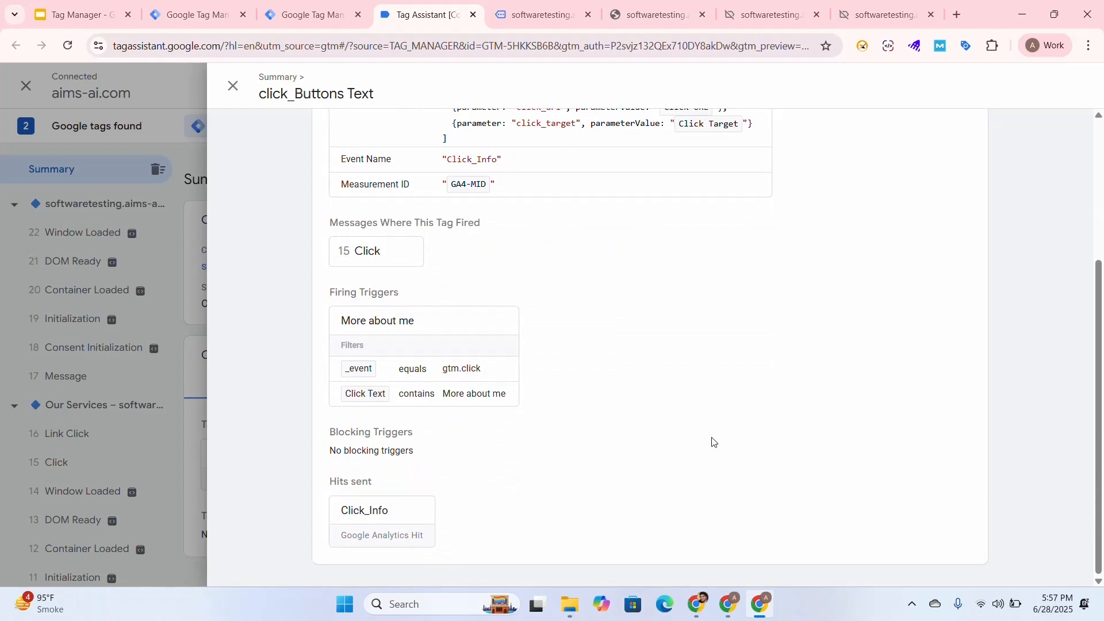
{"action": "scroll", "coordinate": [712, 442], "scroll_direction": "up", "scroll_amount": 3}
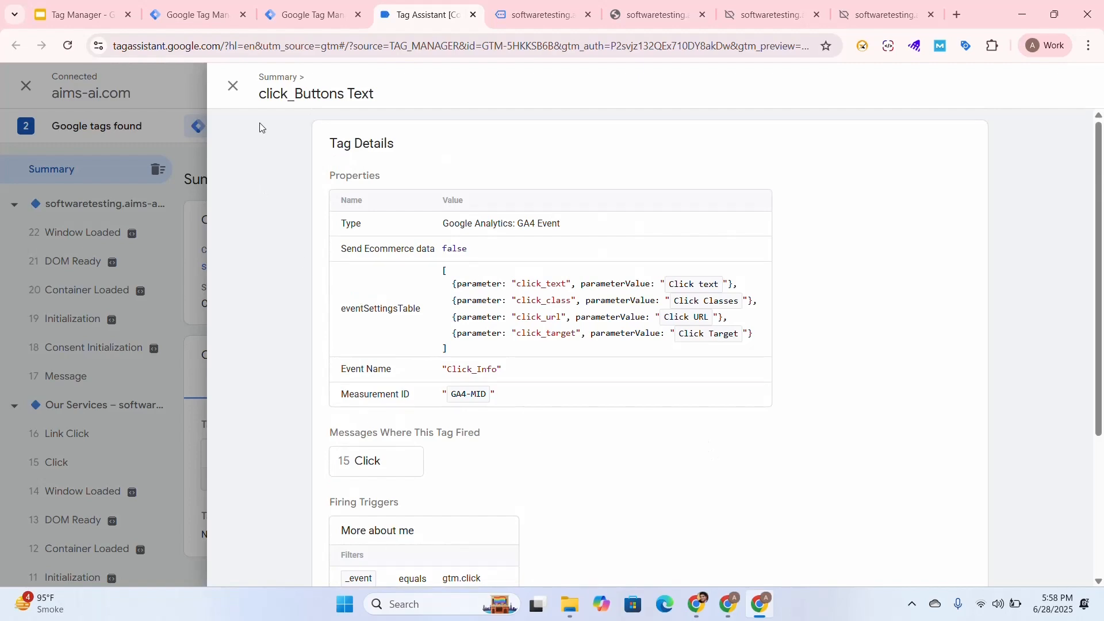
{"action": "left_click", "coordinate": [232, 86]}
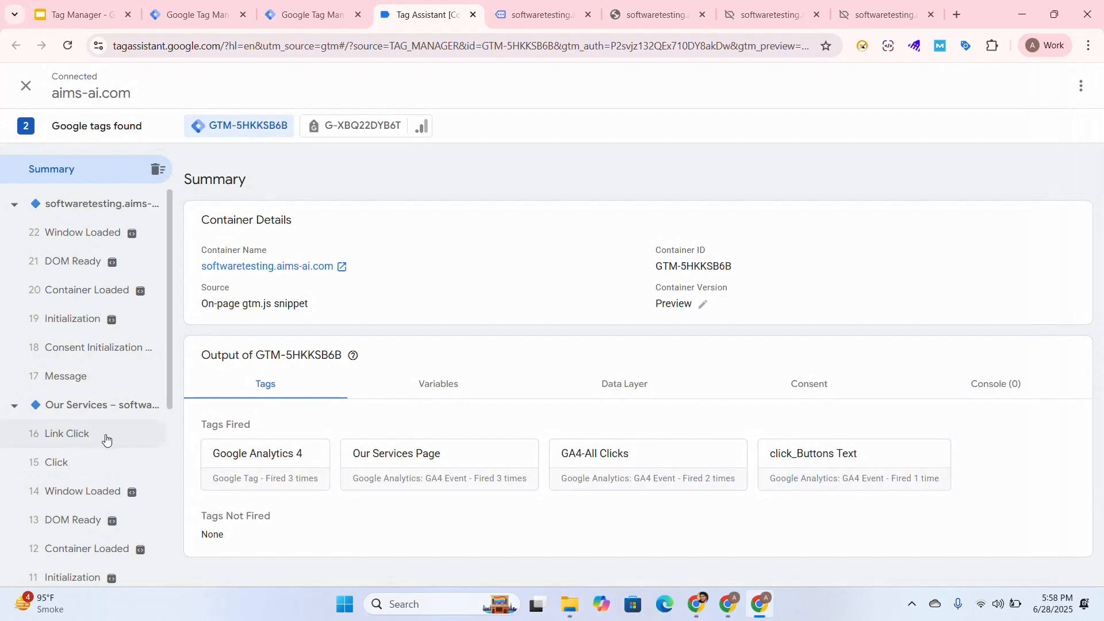
- Examine the variable values recorded for the Our Services page's Link Click event, including Click Classes, Click Text and Click URL
{"action": "left_click", "coordinate": [115, 441]}
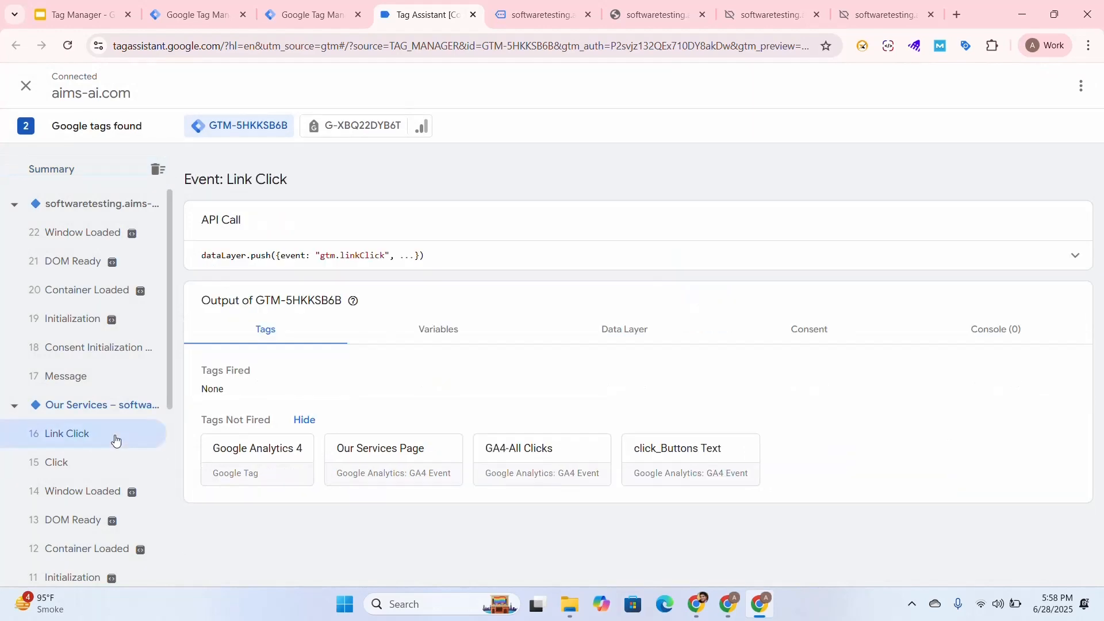
{"action": "left_click", "coordinate": [435, 334]}
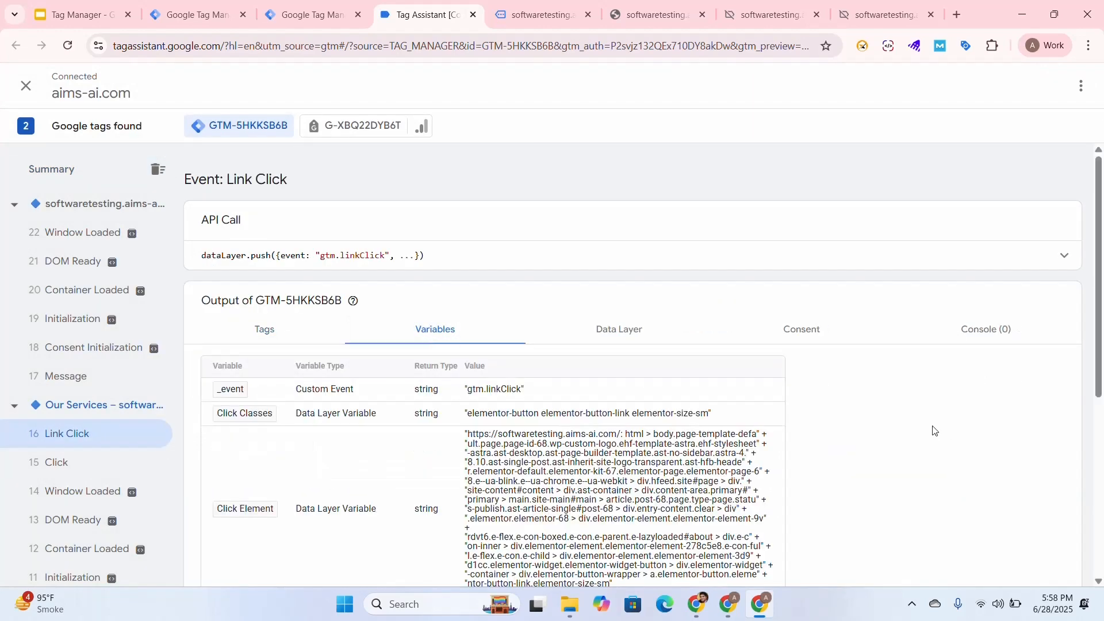
{"action": "scroll", "coordinate": [933, 433], "scroll_direction": "down", "scroll_amount": 3}
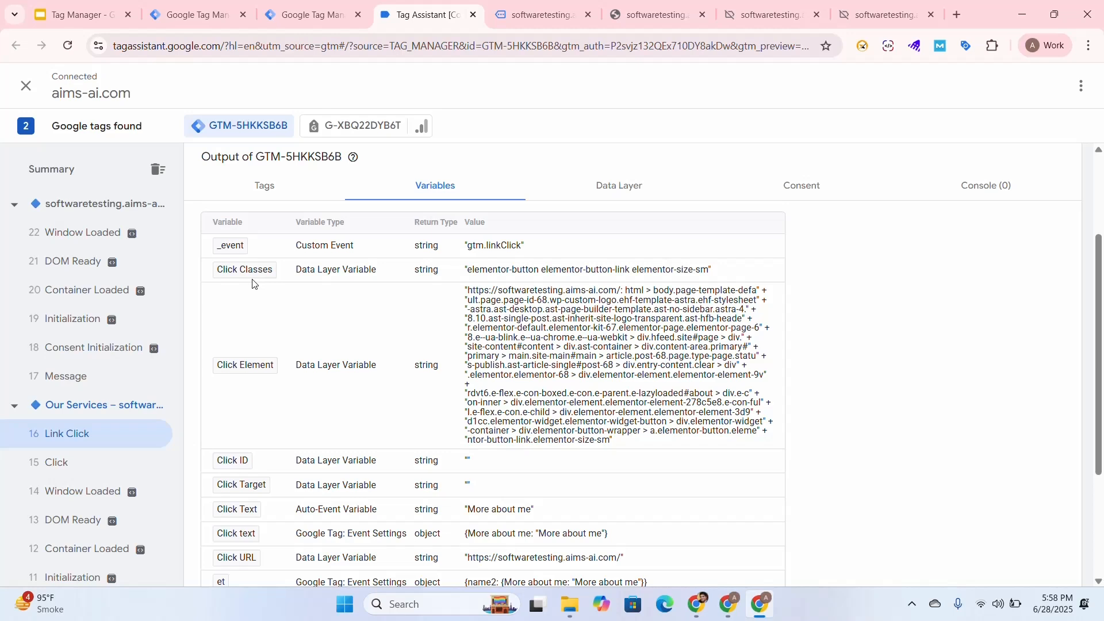
{"action": "left_click_drag", "start_coordinate": [475, 272], "coordinate": [553, 277]}
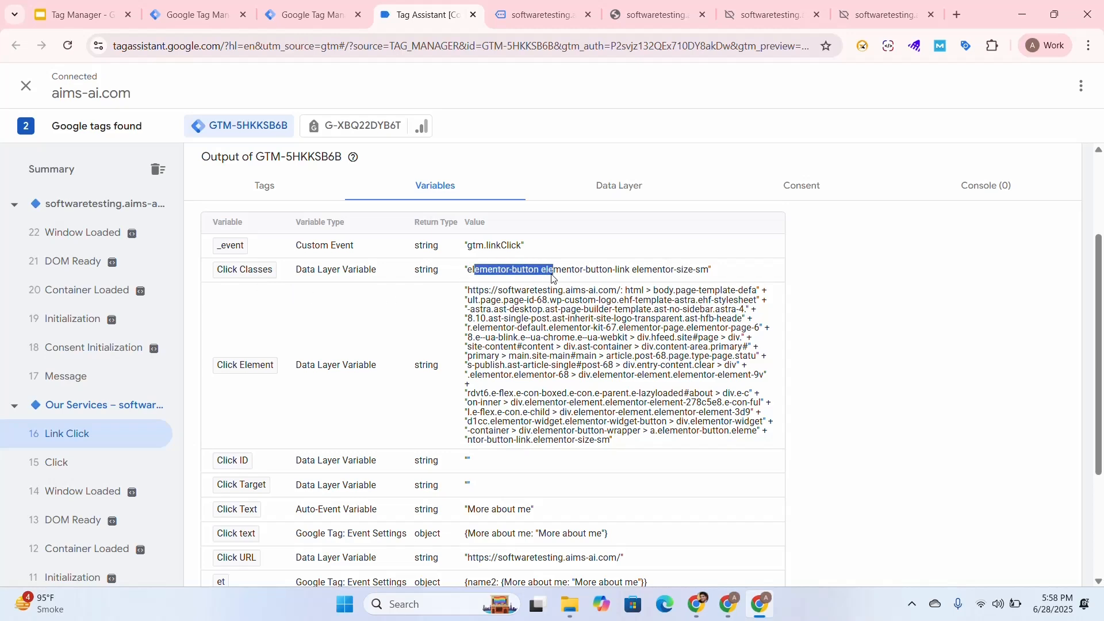
{"action": "left_click", "coordinate": [584, 279]}
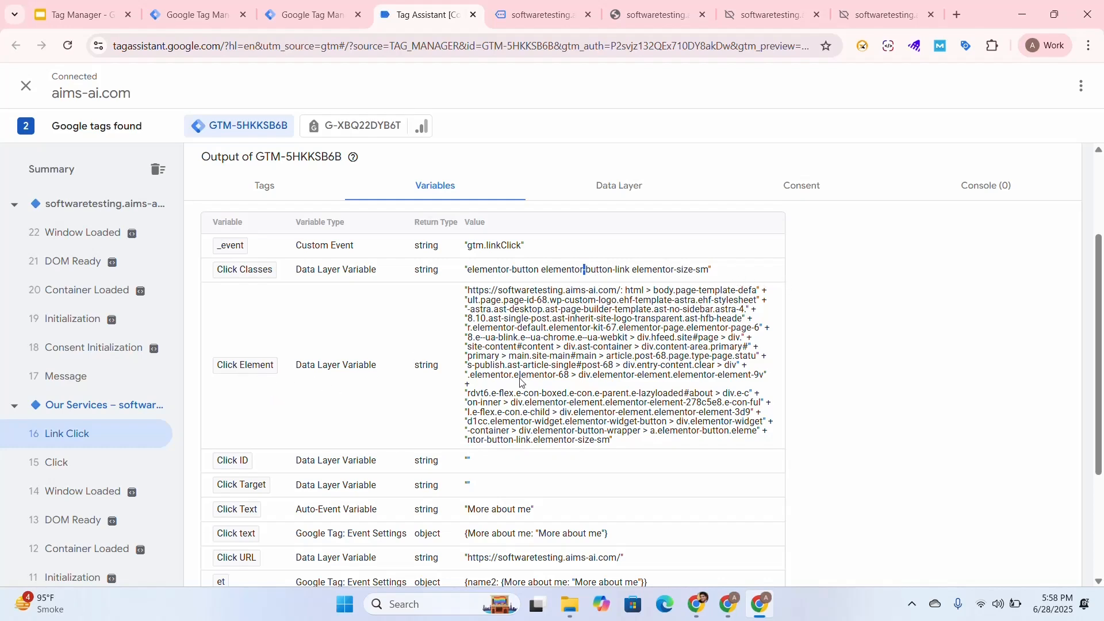
{"action": "scroll", "coordinate": [523, 384], "scroll_direction": "down", "scroll_amount": 1}
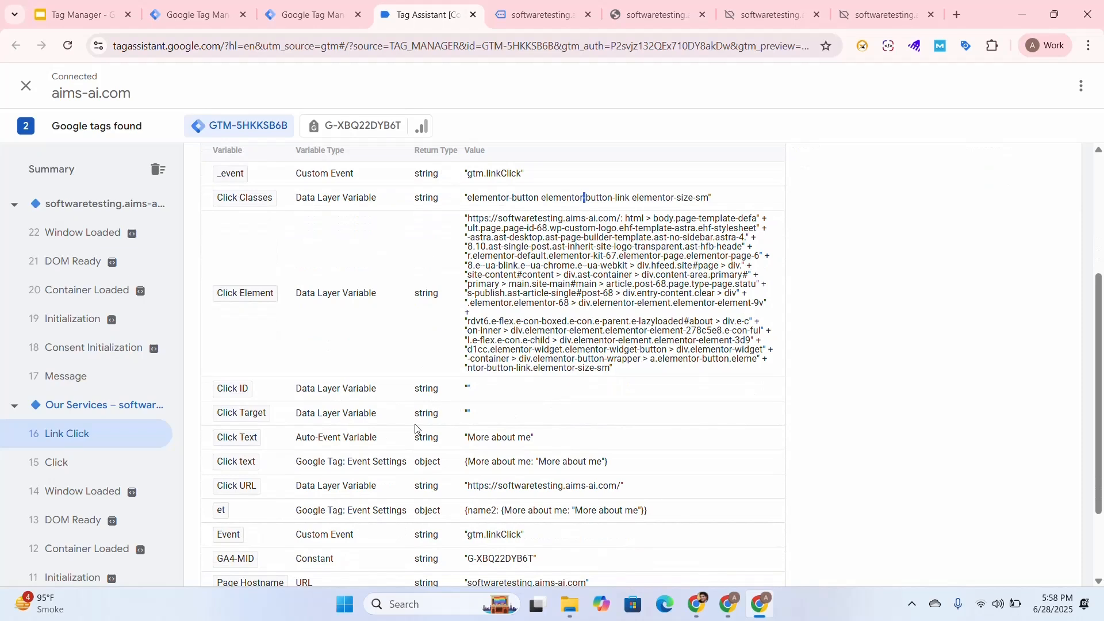
{"action": "scroll", "coordinate": [416, 428], "scroll_direction": "down", "scroll_amount": 1}
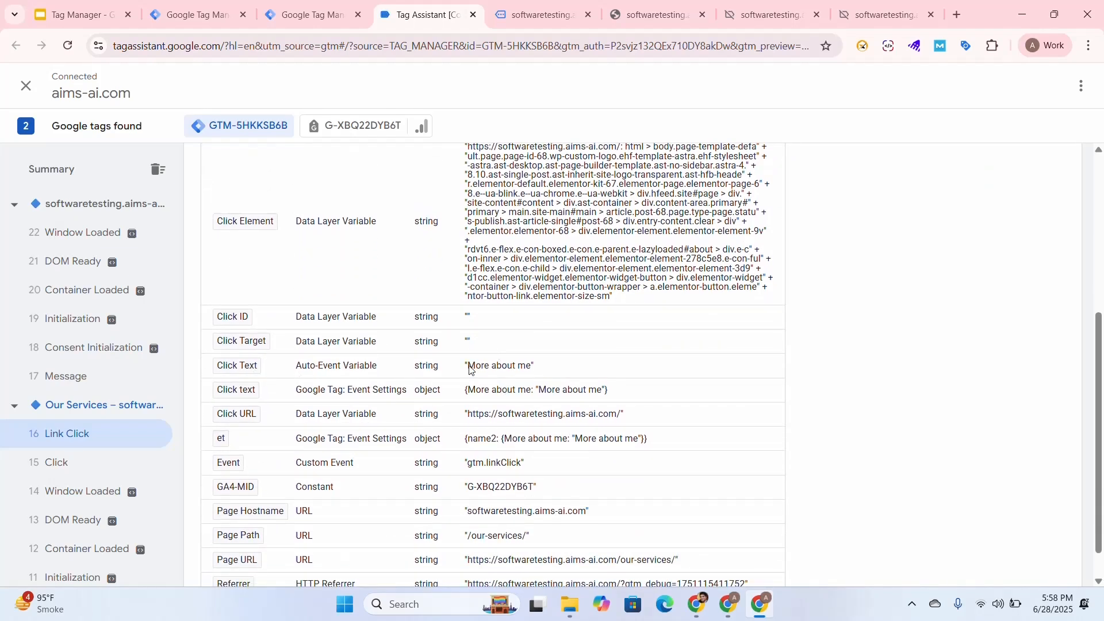
{"action": "left_click_drag", "start_coordinate": [470, 368], "coordinate": [544, 371]}
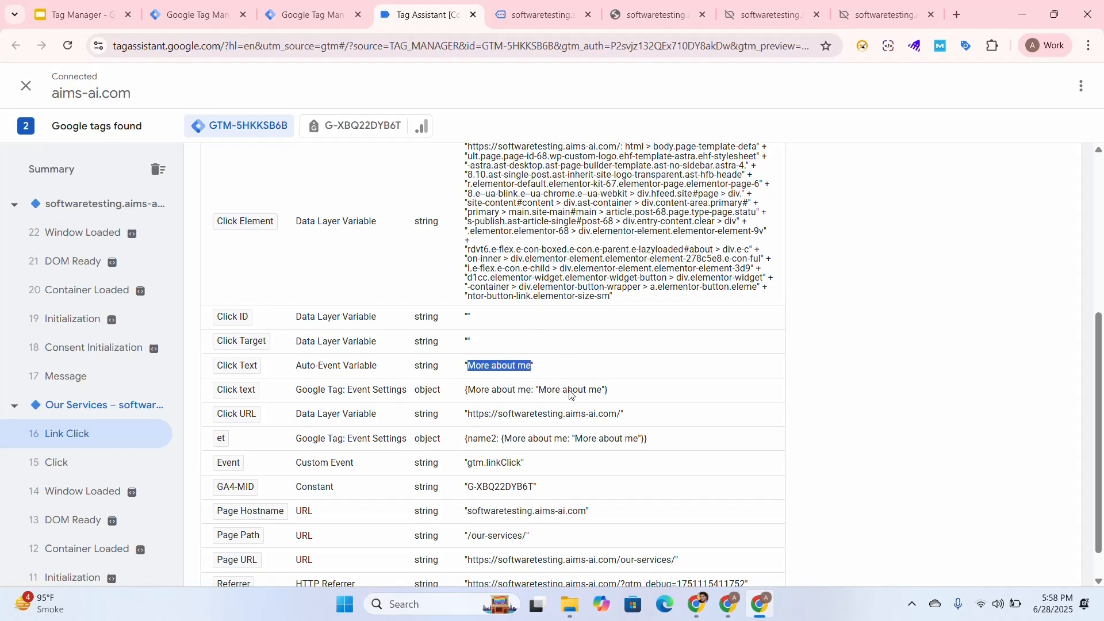
{"action": "left_click", "coordinate": [567, 370]}
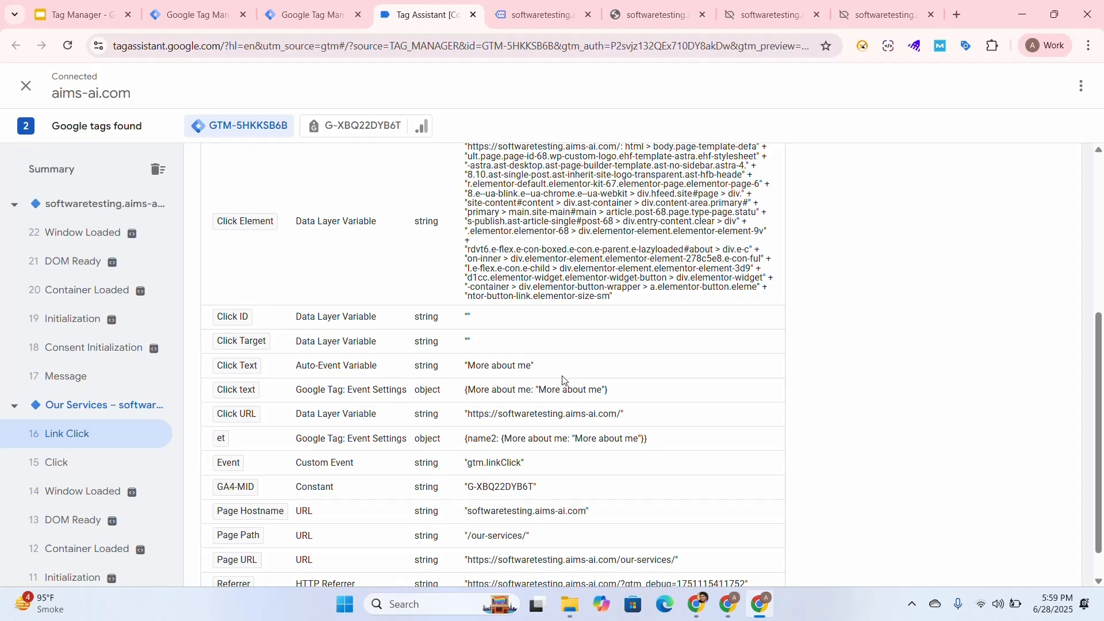
{"action": "scroll", "coordinate": [569, 441], "scroll_direction": "down", "scroll_amount": 1}
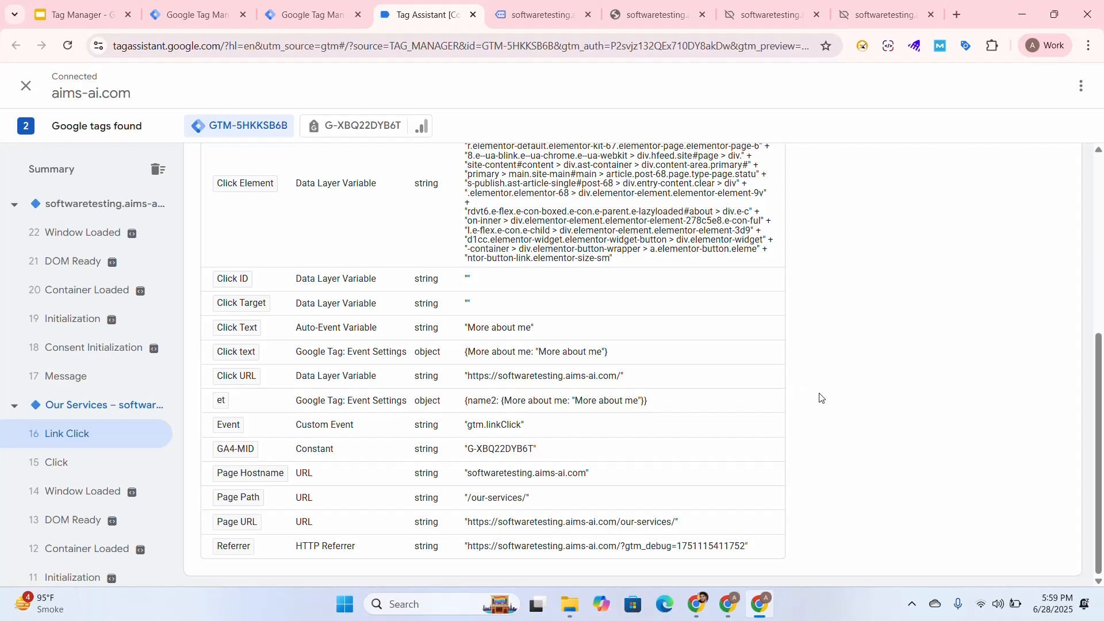
- Switch to the Google Analytics realtime overview and return the event count card from All Links Clicks Track to the event name list
{"action": "left_click", "coordinate": [695, 596]}
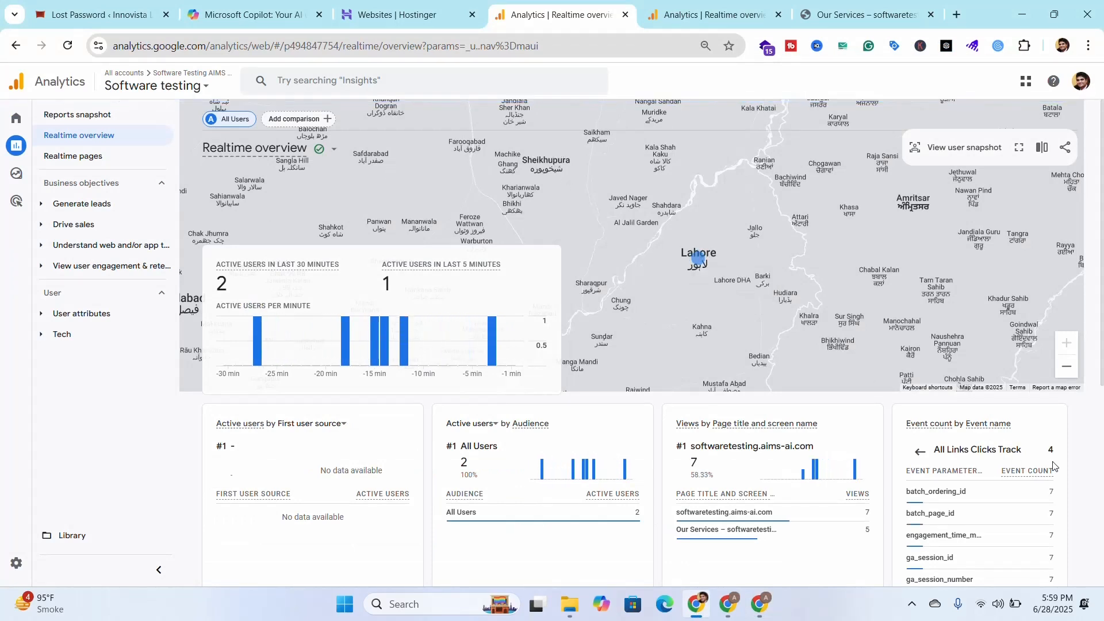
{"action": "left_click", "coordinate": [919, 451]}
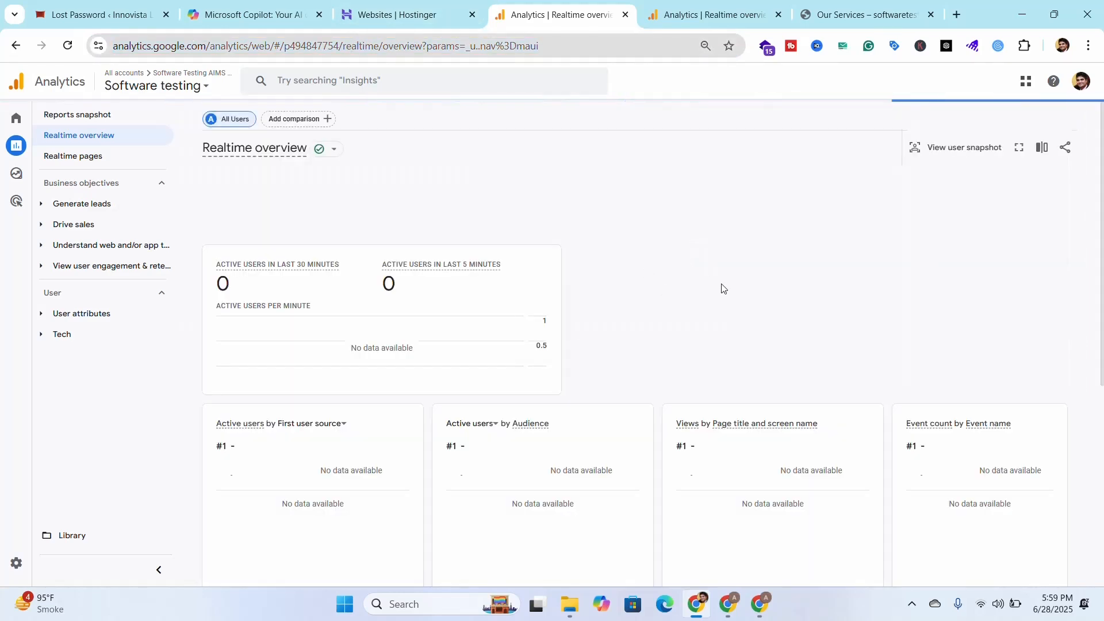
{"action": "scroll", "coordinate": [1053, 414], "scroll_direction": "down", "scroll_amount": 1}
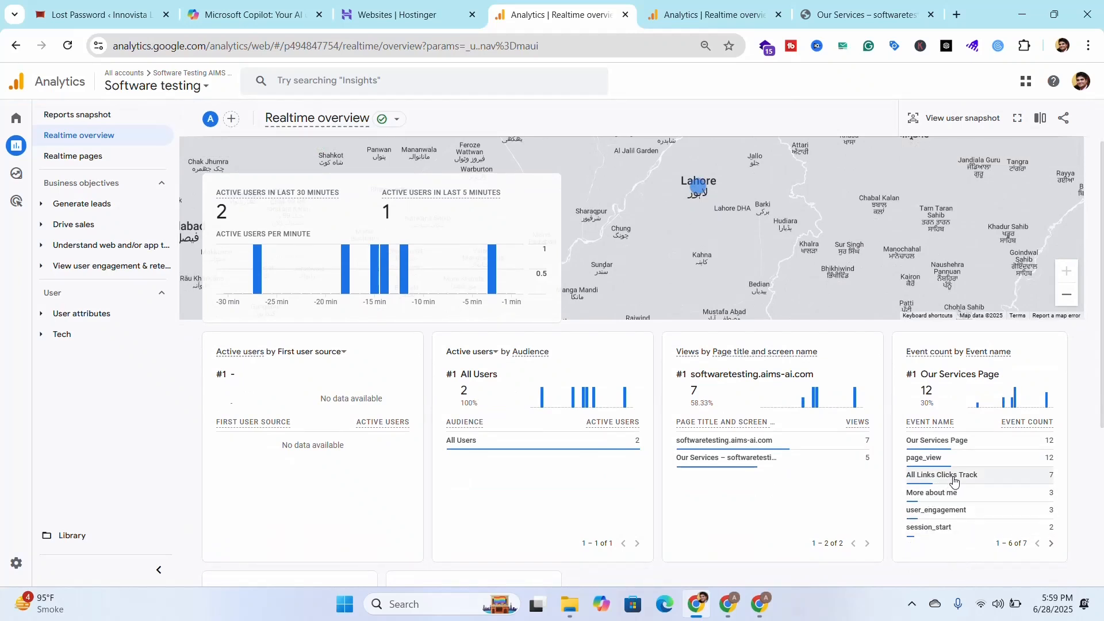
- Examine the event parameters of the All Links Clicks Track and More about me events, returning to the event name list
{"action": "mouse_move", "coordinate": [954, 481]}
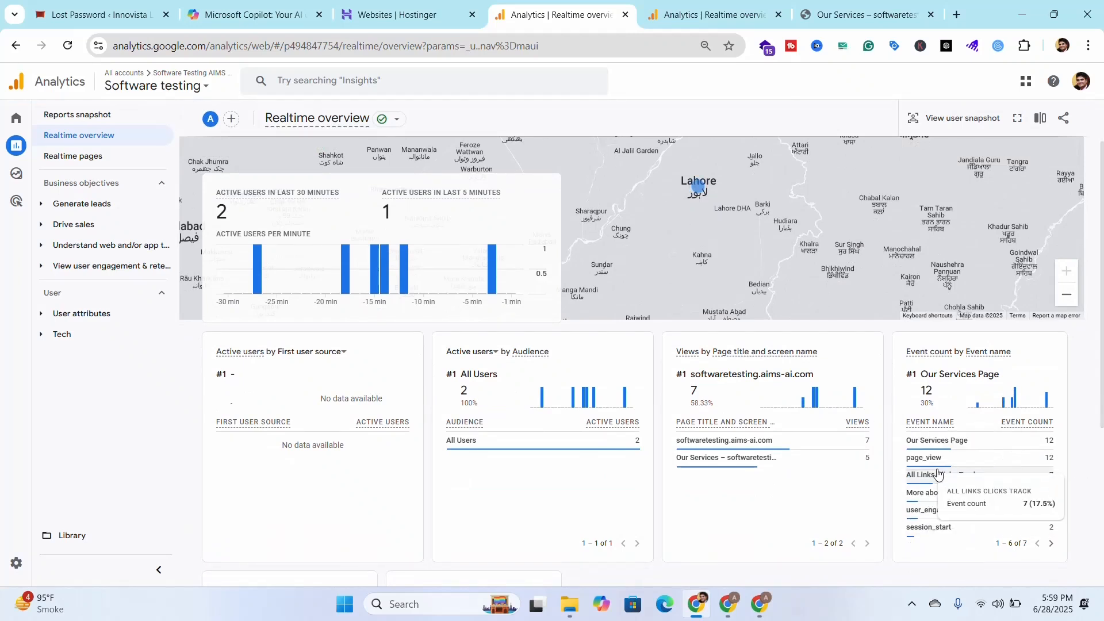
{"action": "left_click", "coordinate": [943, 475]}
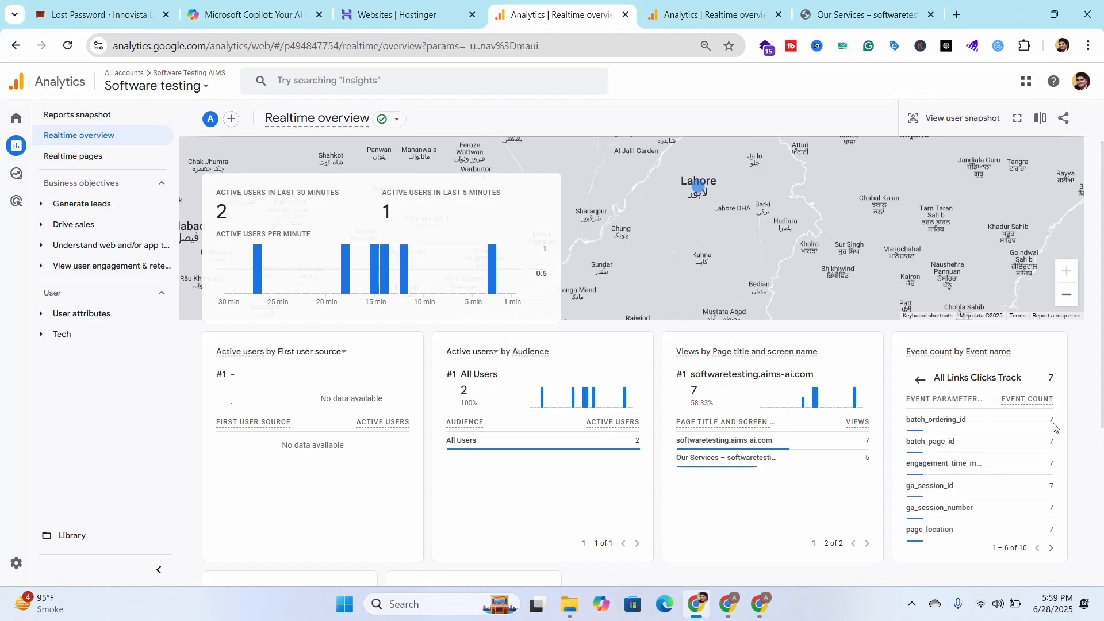
{"action": "left_click", "coordinate": [920, 380]}
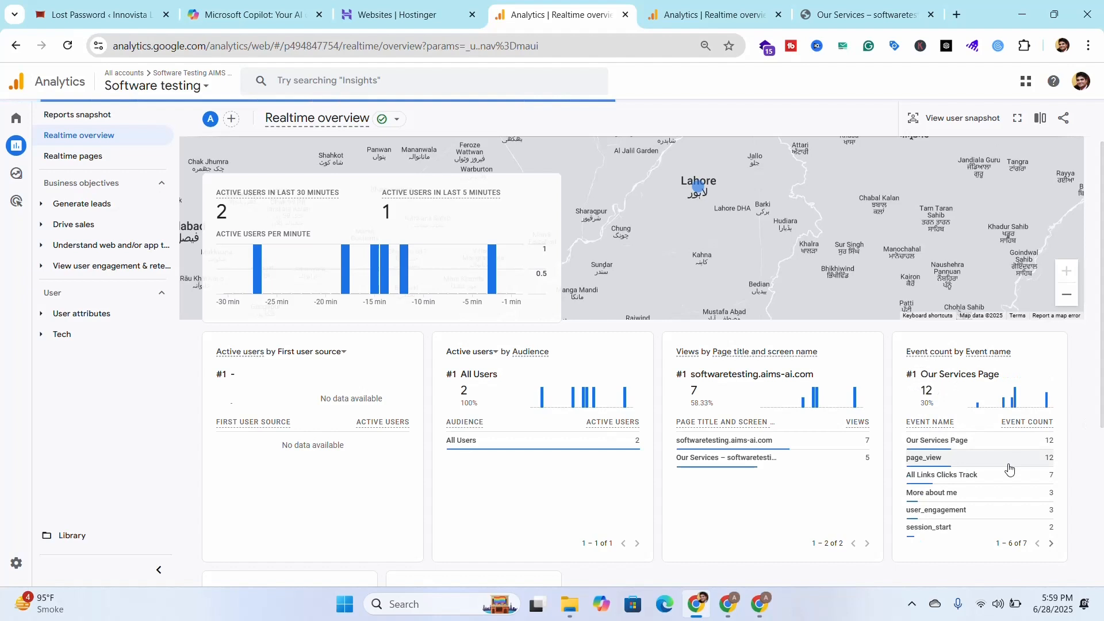
{"action": "left_click", "coordinate": [948, 494]}
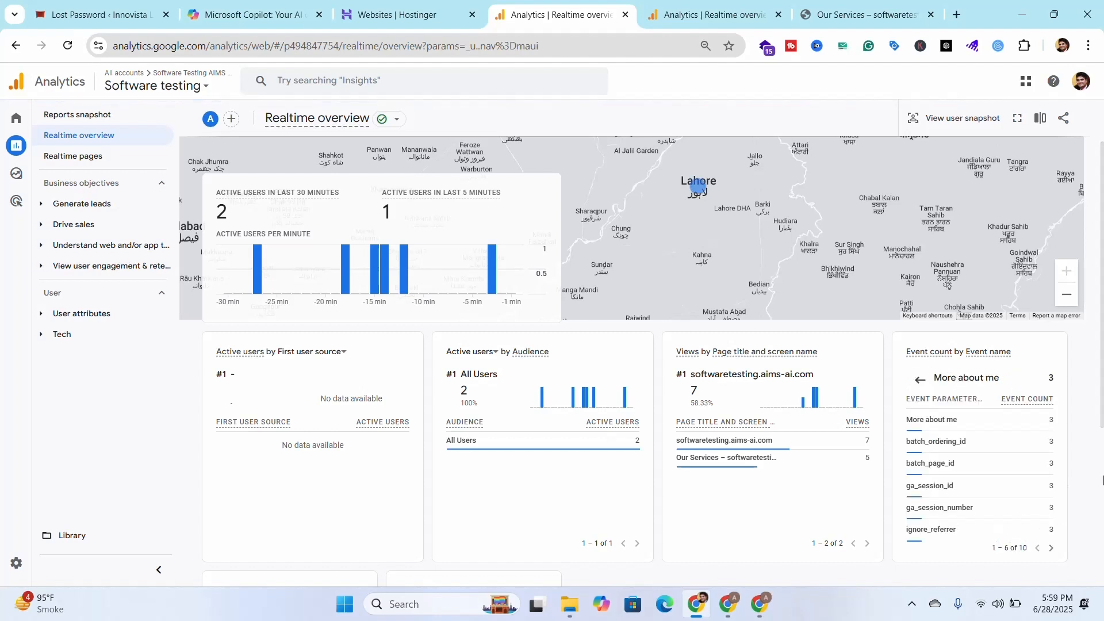
{"action": "left_click", "coordinate": [919, 382]}
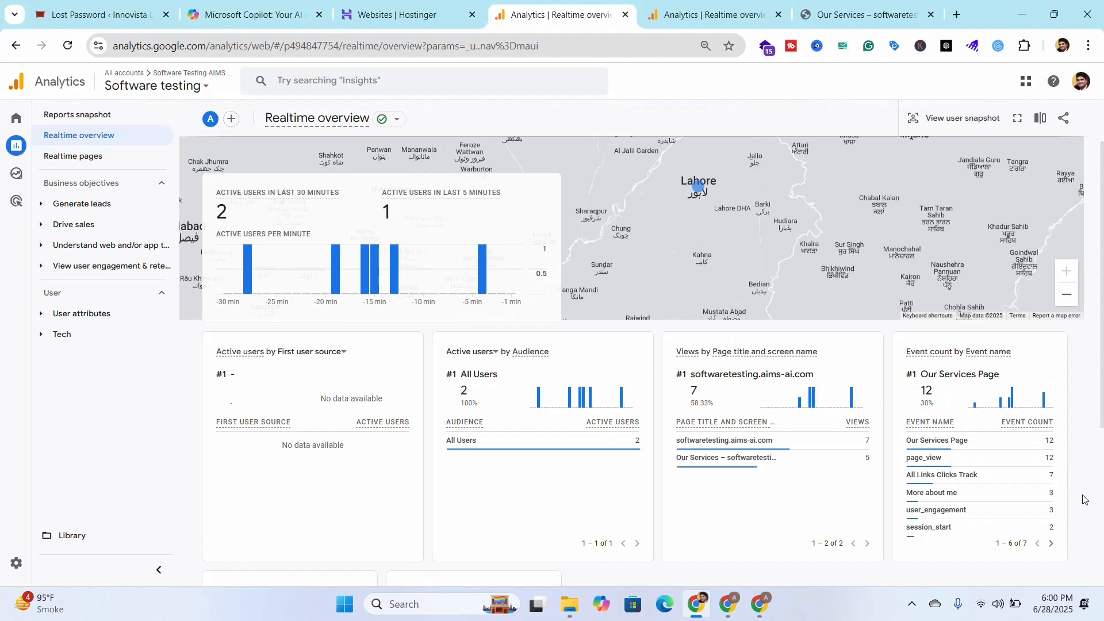
- Open the Click_Info event on the event list's second page and check its click_text parameter
{"action": "left_click", "coordinate": [1052, 543]}
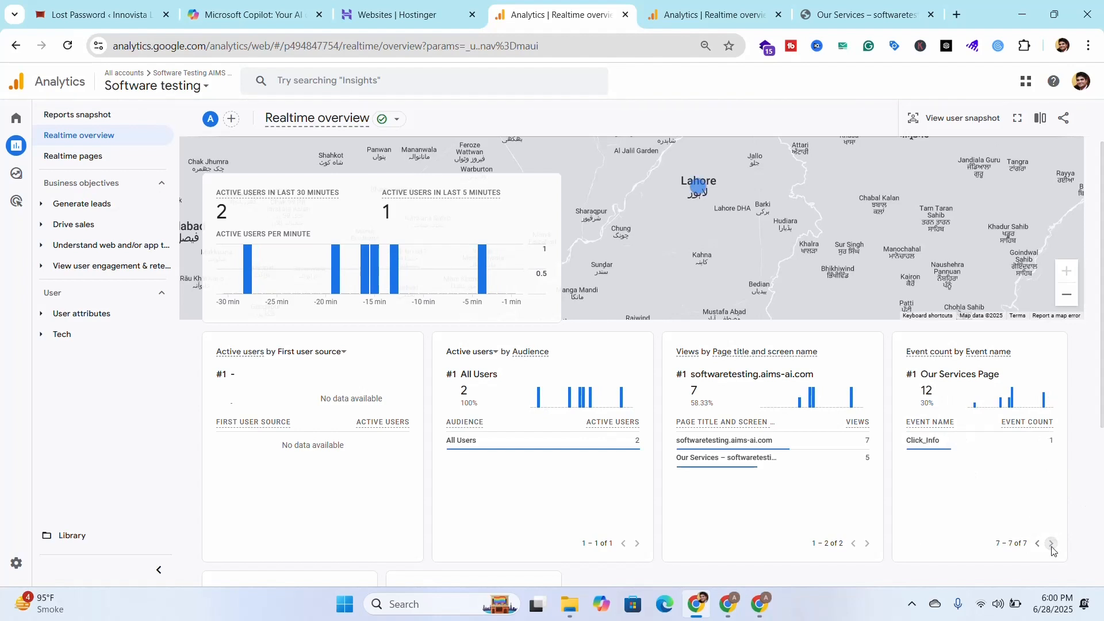
{"action": "left_click", "coordinate": [952, 445]}
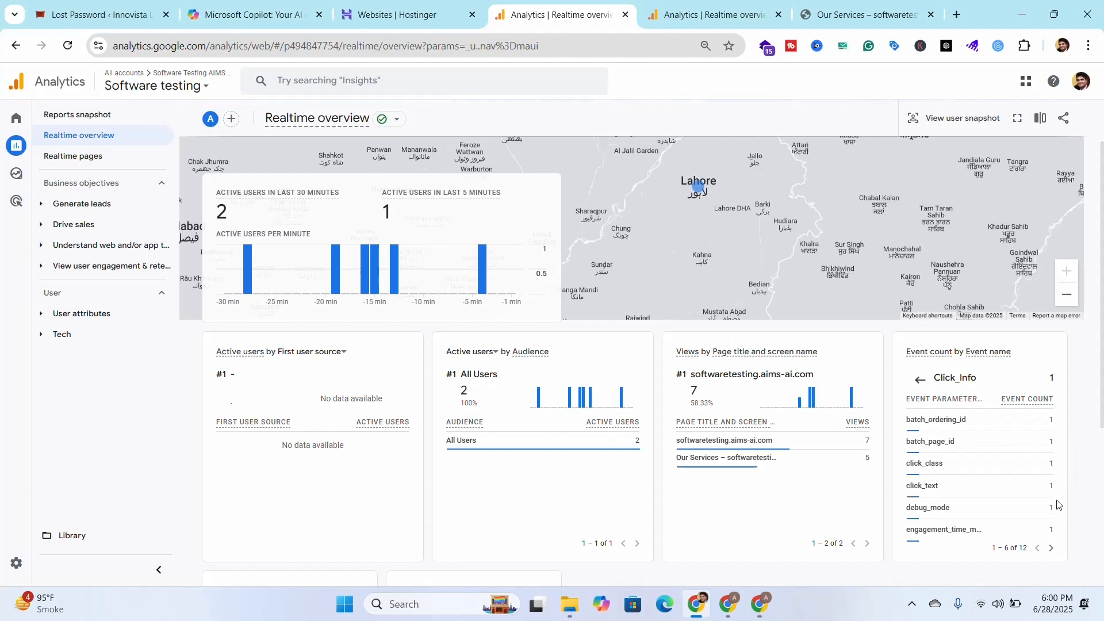
{"action": "scroll", "coordinate": [1024, 505], "scroll_direction": "down", "scroll_amount": 1}
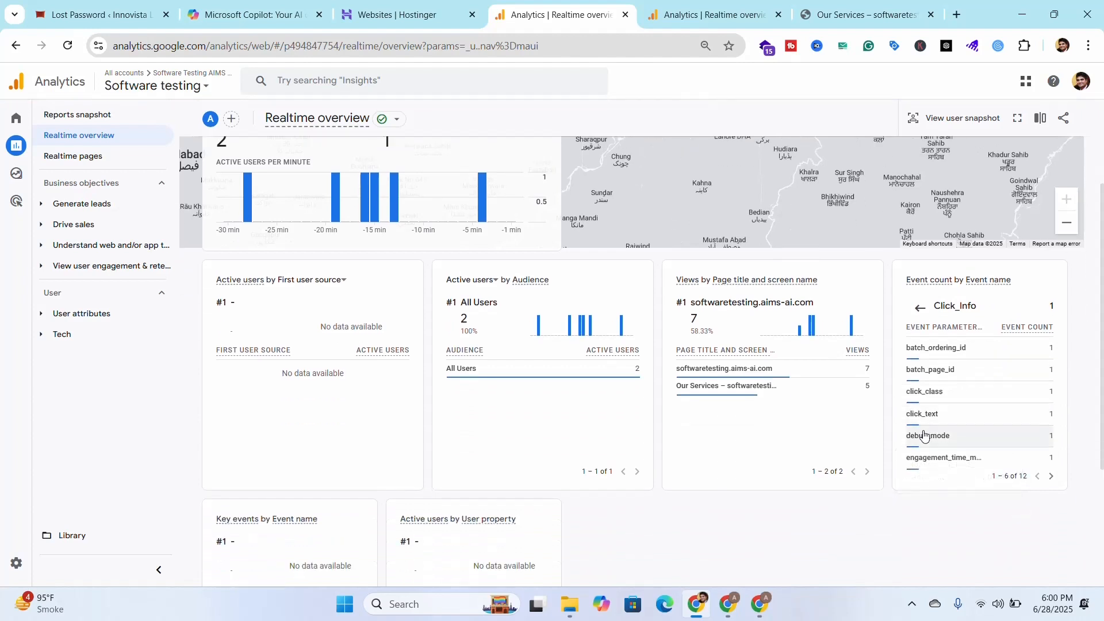
{"action": "mouse_move", "coordinate": [969, 420]}
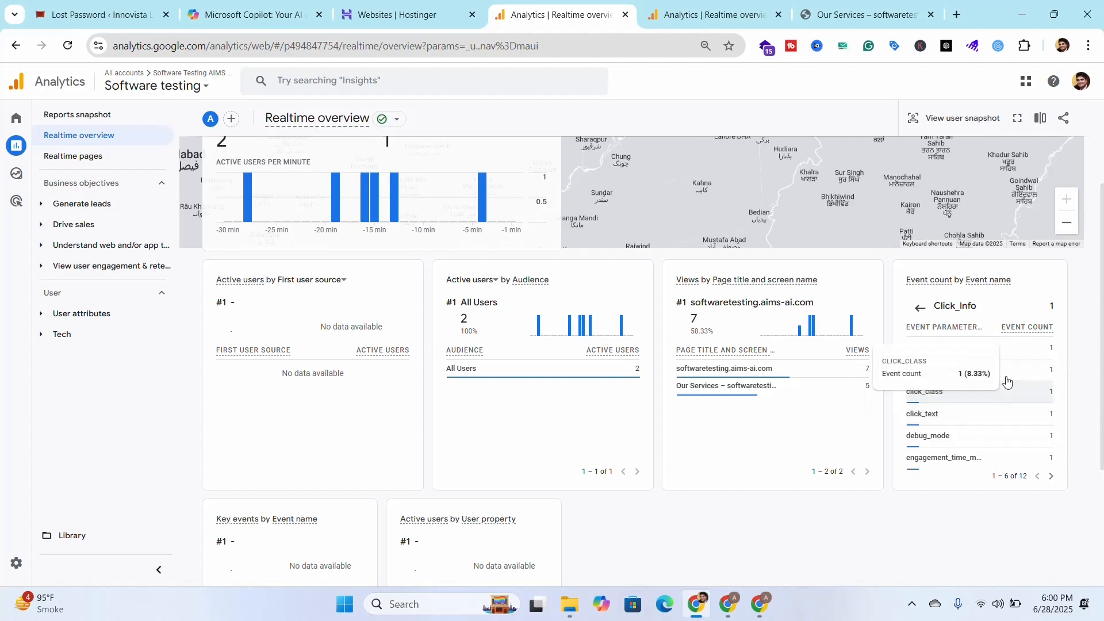
{"action": "left_click", "coordinate": [960, 424]}
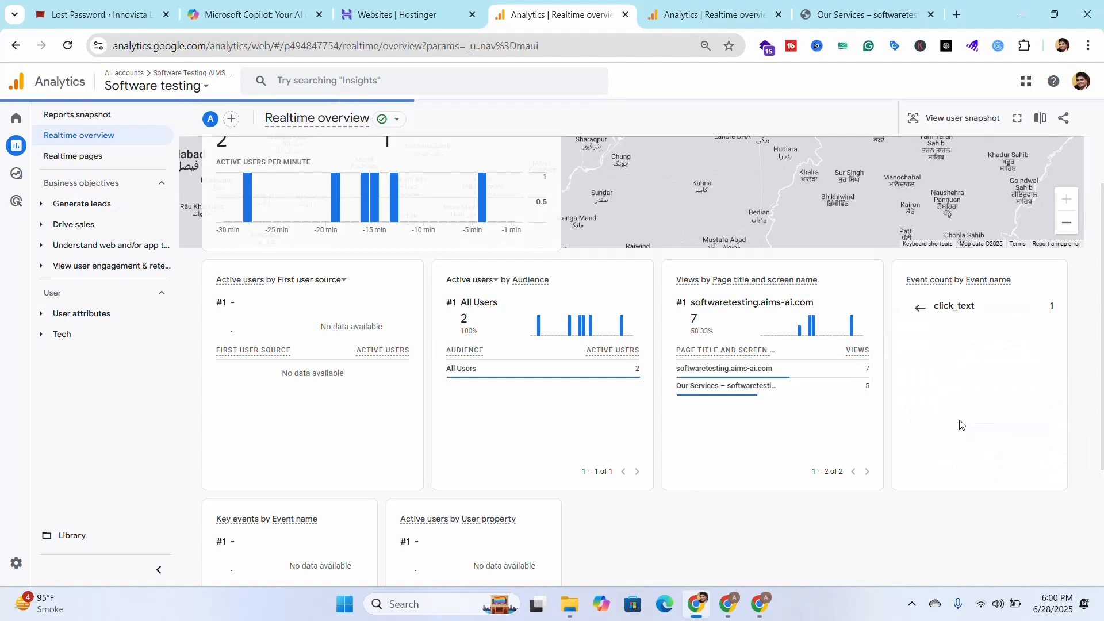
{"action": "left_click", "coordinate": [920, 308]}
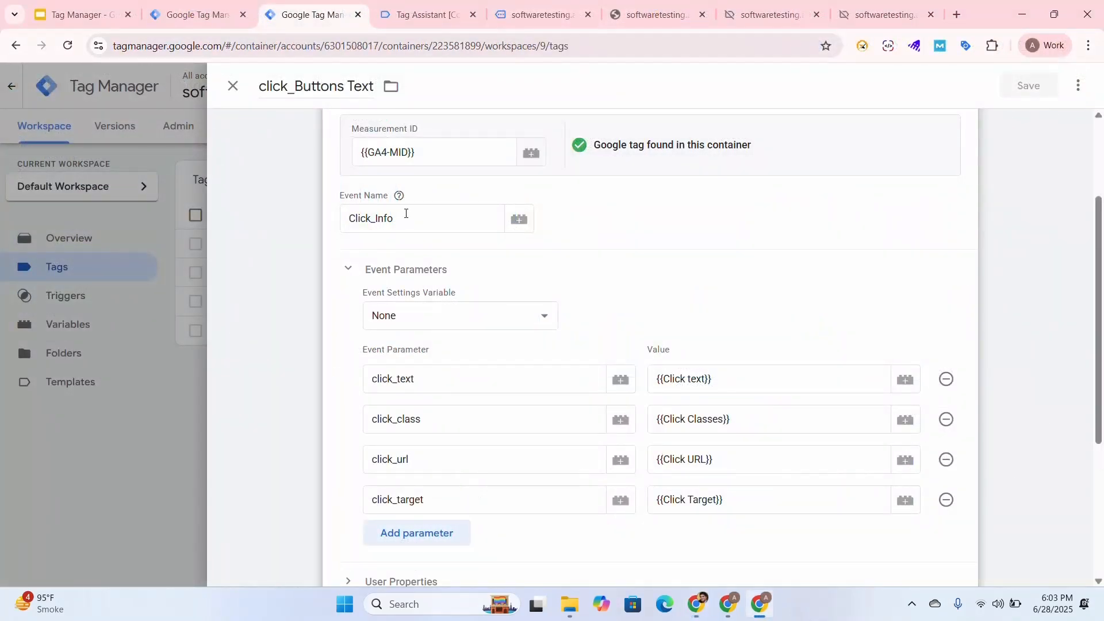
- Rename the click_Buttons Text tag's event to Event_Click_Info in Tag Manager
{"action": "left_click", "coordinate": [351, 219]}
{"action": "type", "text": "Event"}
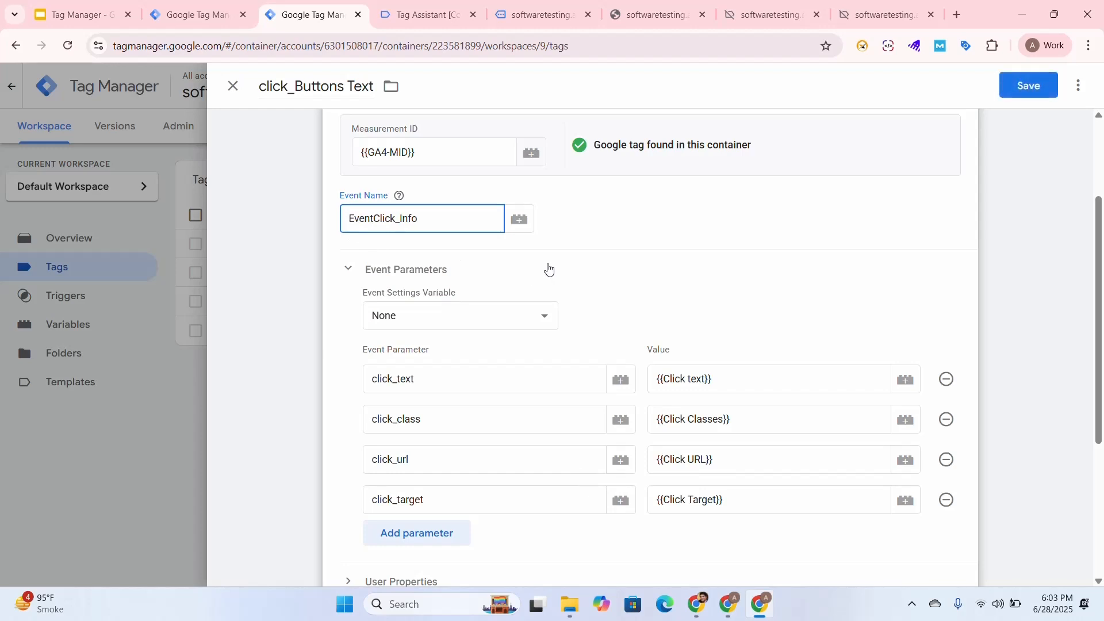
{"action": "type", "text": "_"}
- Replace the click_text parameter's value with the {{Click Text}} variable and save the click_Buttons Text tag
{"action": "left_click", "coordinate": [906, 380]}
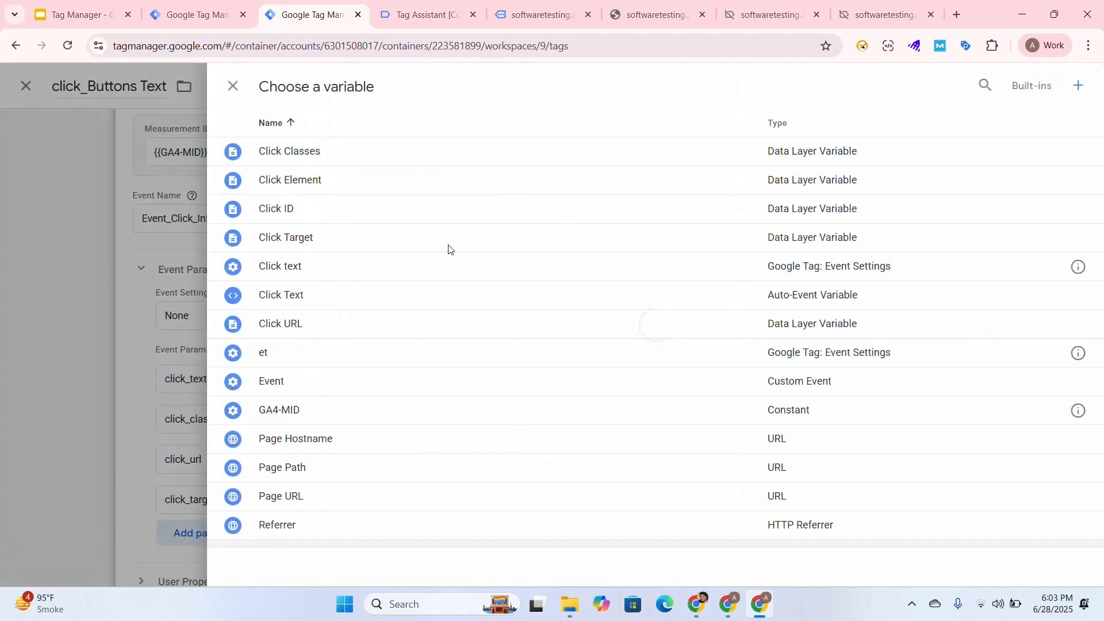
{"action": "left_click", "coordinate": [345, 298]}
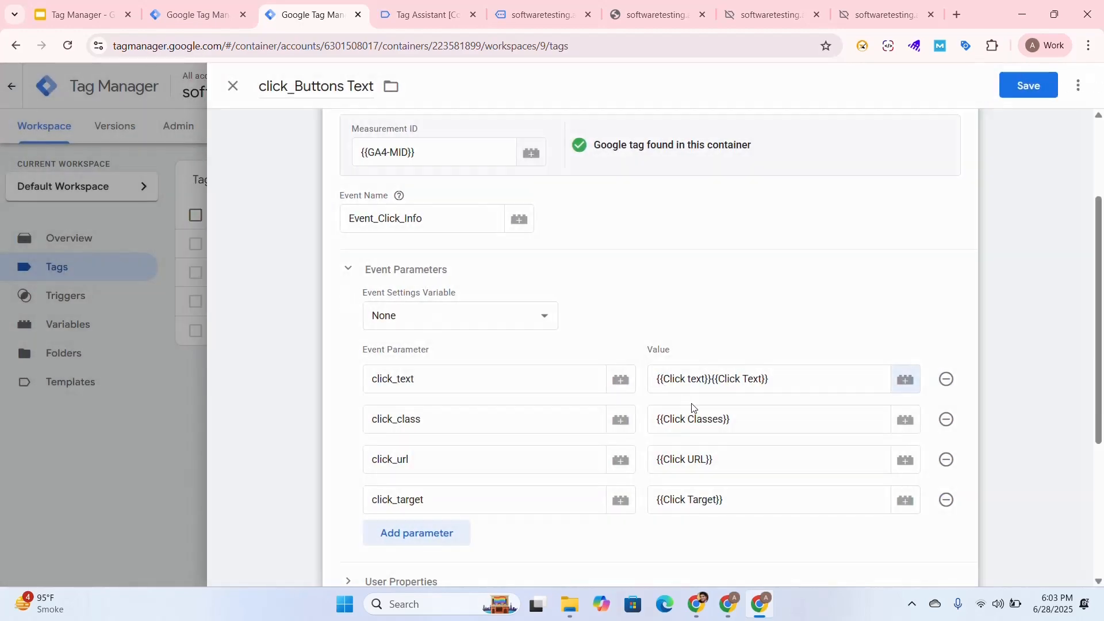
{"action": "left_click", "coordinate": [713, 378]}
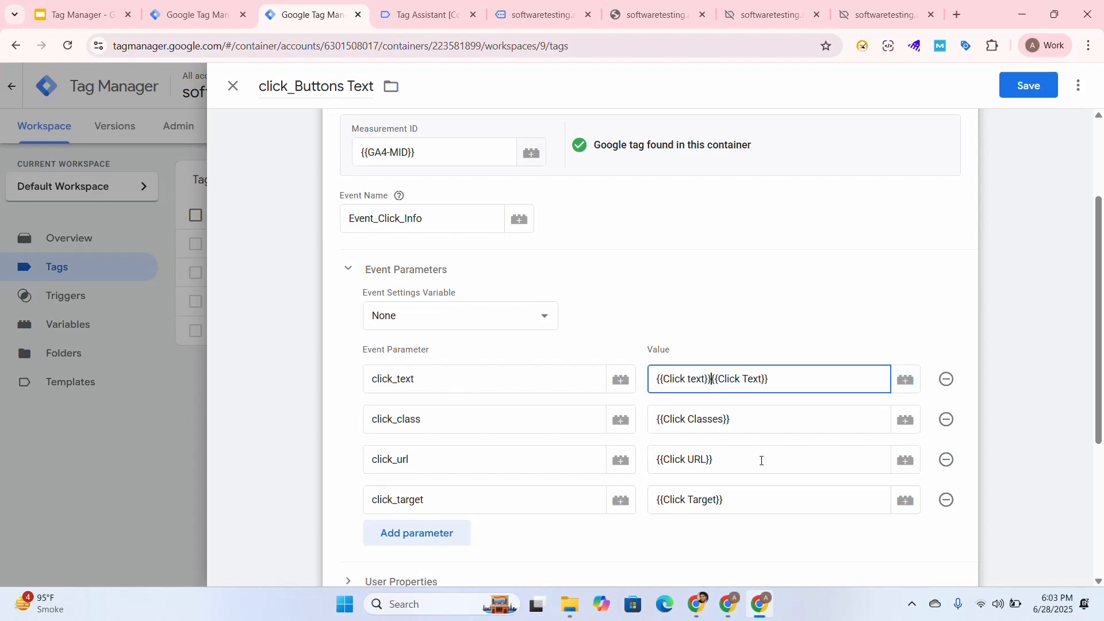
{"action": "key", "text": "BackSpace"}
{"action": "key", "text": "BackSpace"}
{"action": "key", "text": "BackSpace"}
{"action": "key", "text": "BackSpace"}
{"action": "key", "text": "BackSpace"}
{"action": "key", "text": "BackSpace"}
{"action": "key", "text": "BackSpace"}
{"action": "key", "text": "BackSpace"}
{"action": "key", "text": "BackSpace"}
{"action": "key", "text": "BackSpace"}
{"action": "key", "text": "BackSpace"}
{"action": "key", "text": "BackSpace"}
{"action": "key", "text": "BackSpace"}
{"action": "key", "text": "BackSpace"}
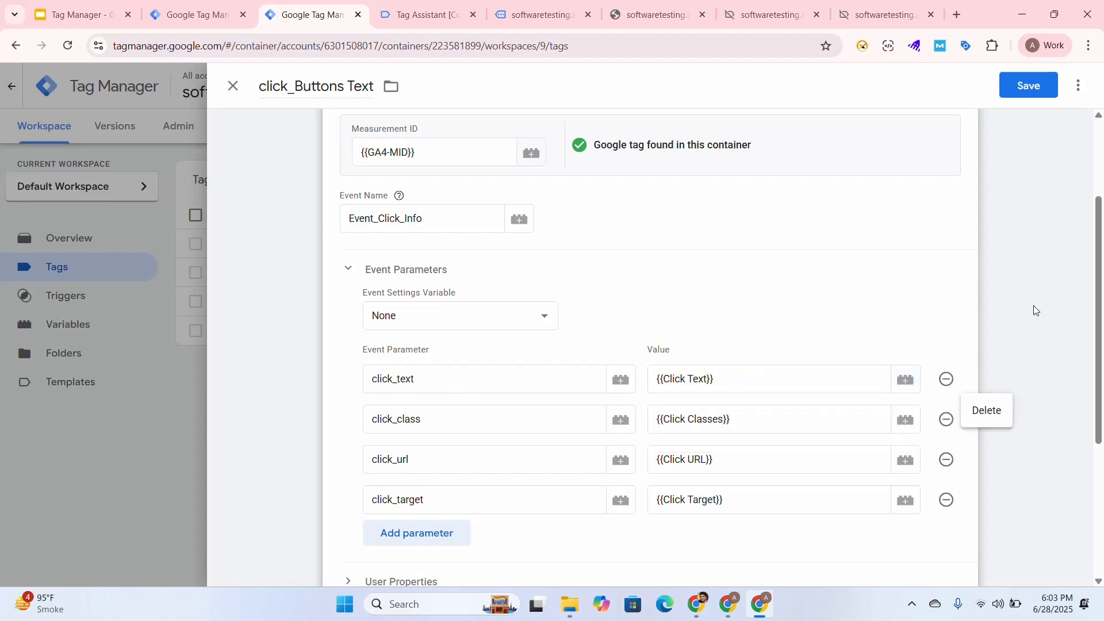
{"action": "left_click", "coordinate": [835, 294]}
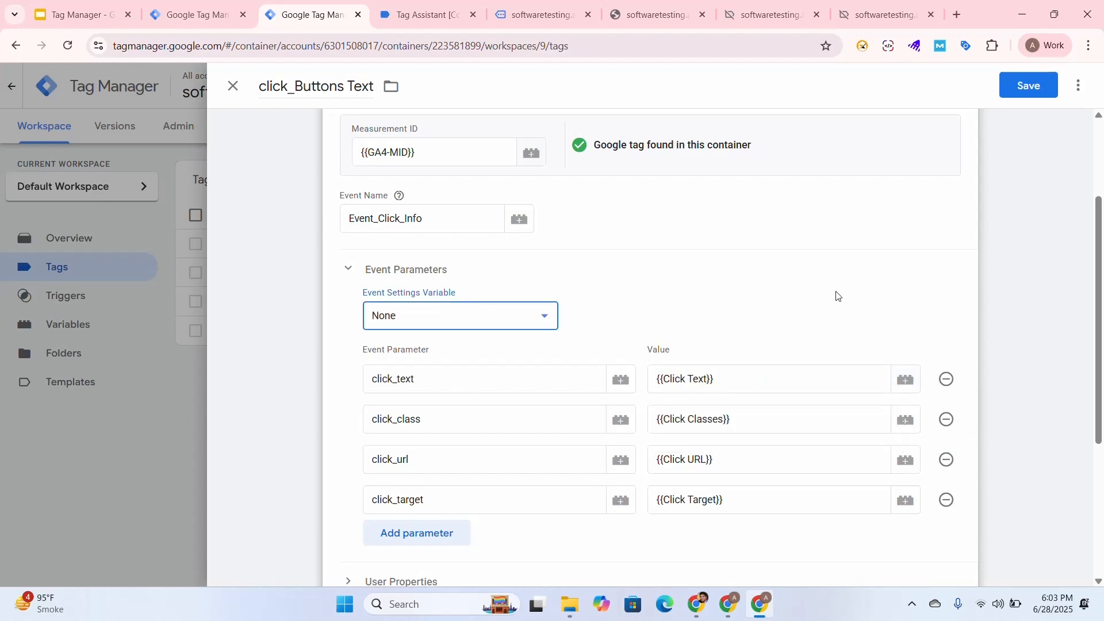
{"action": "left_click", "coordinate": [749, 318]}
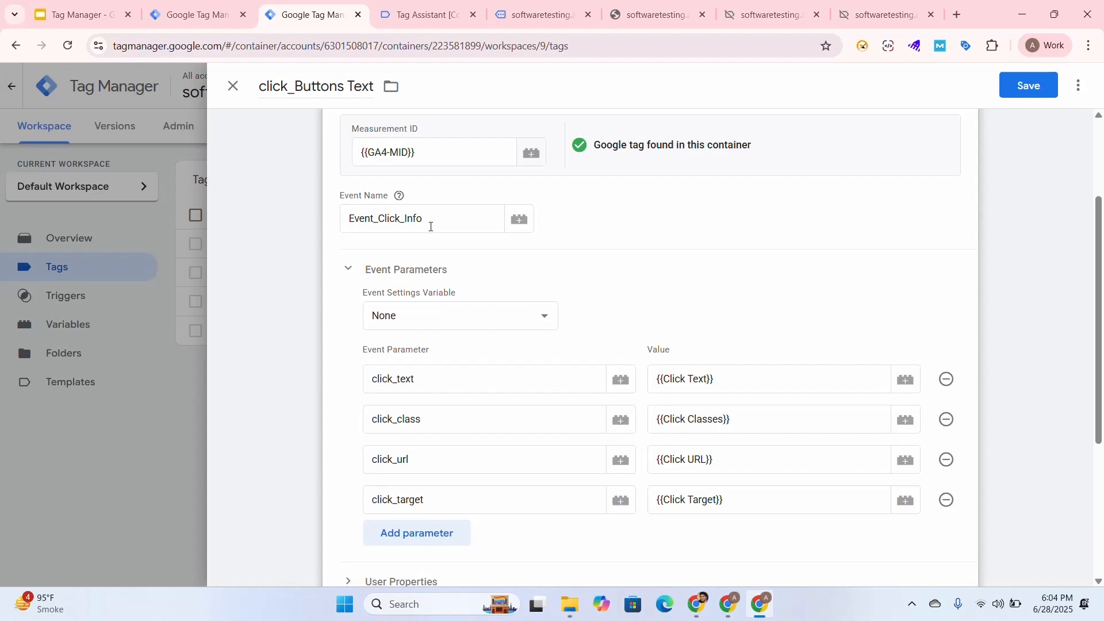
{"action": "left_click", "coordinate": [1038, 86]}
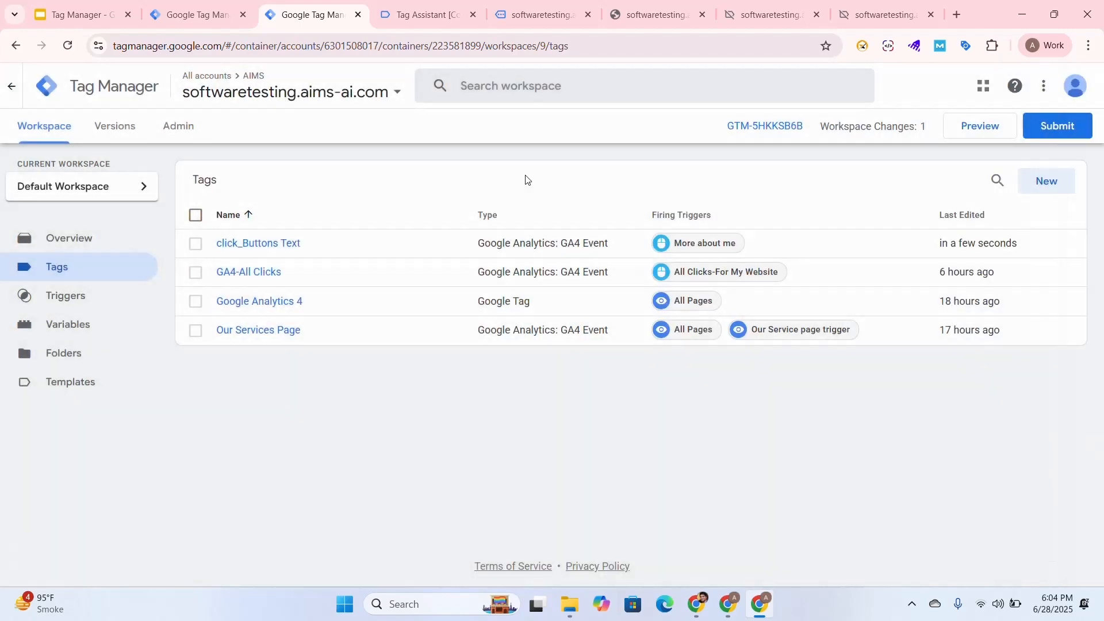
- Publish the workspace changes as a version named "re" with description "ert", and return to the workspace overview
{"action": "left_click", "coordinate": [1055, 135]}
{"action": "left_click", "coordinate": [583, 334]}
{"action": "type", "text": "ert"}
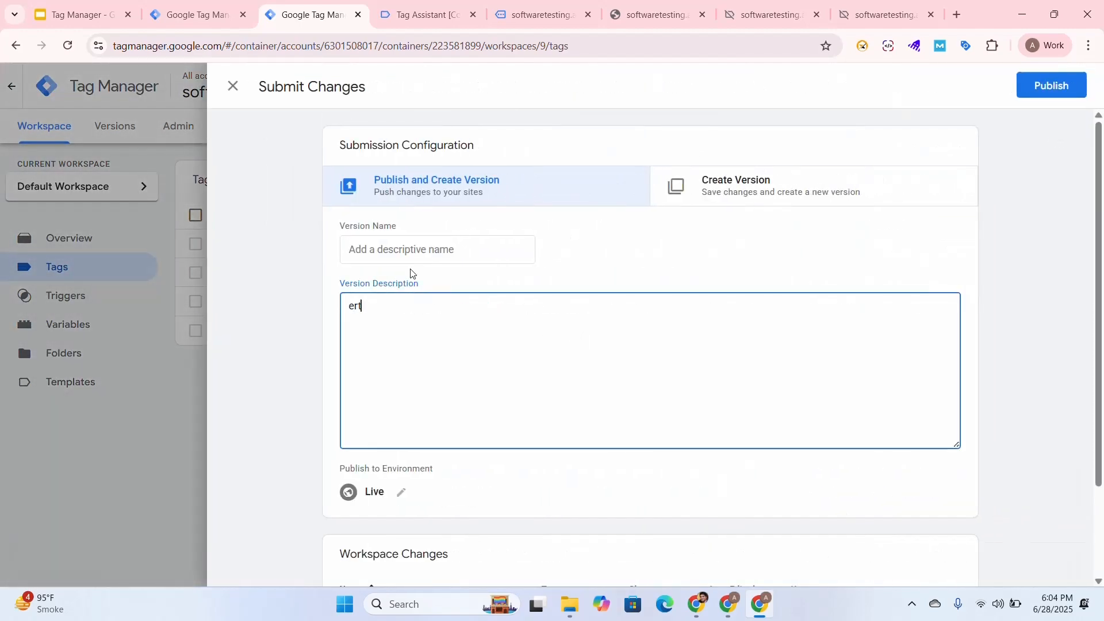
{"action": "left_click", "coordinate": [409, 252]}
{"action": "type", "text": "re"}
{"action": "left_click", "coordinate": [1042, 97]}
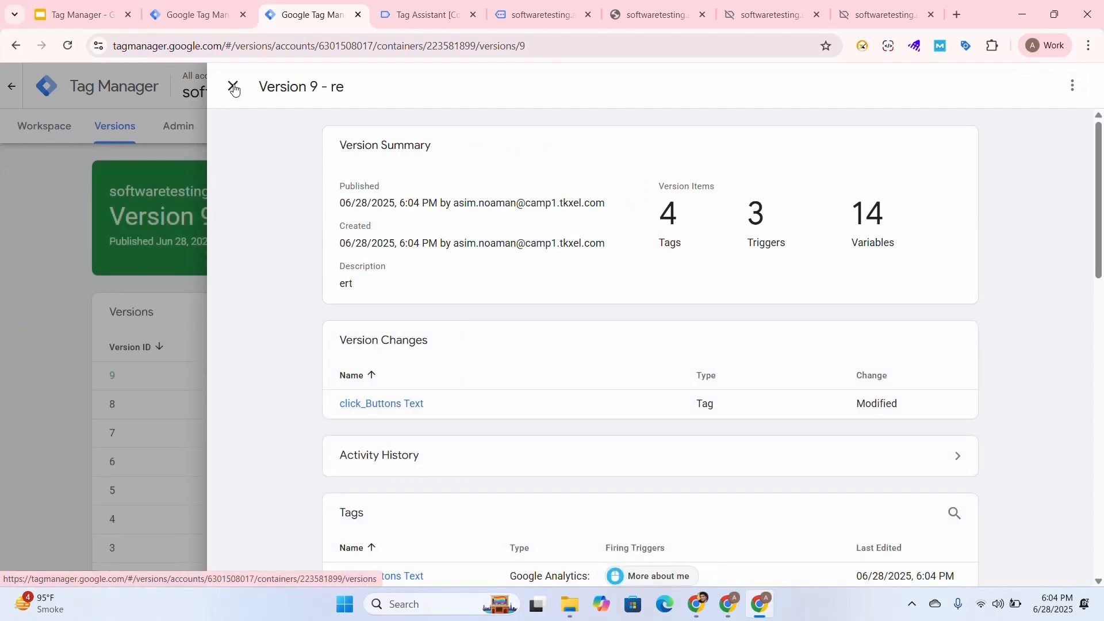
{"action": "left_click", "coordinate": [233, 88]}
{"action": "left_click", "coordinate": [52, 125]}
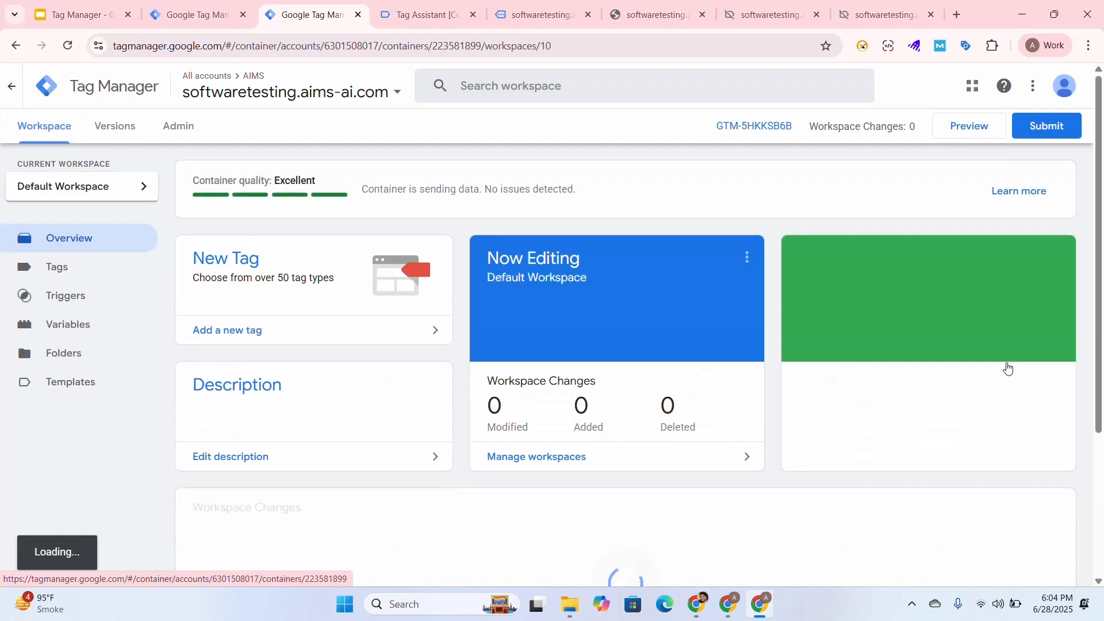
{"action": "left_click", "coordinate": [967, 134]}
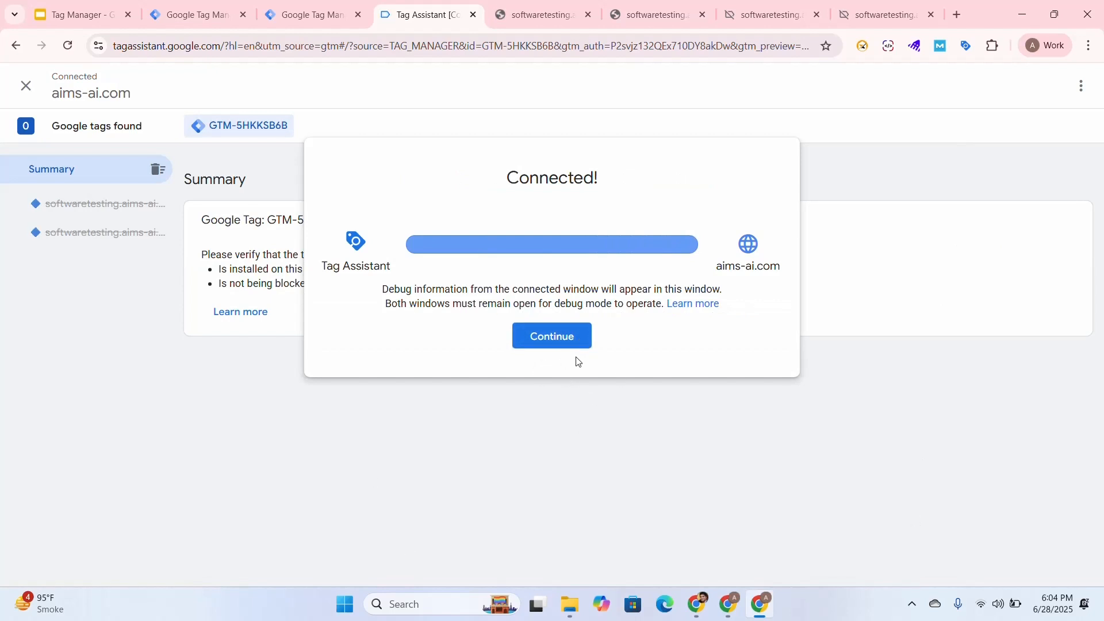
{"action": "left_click", "coordinate": [560, 343]}
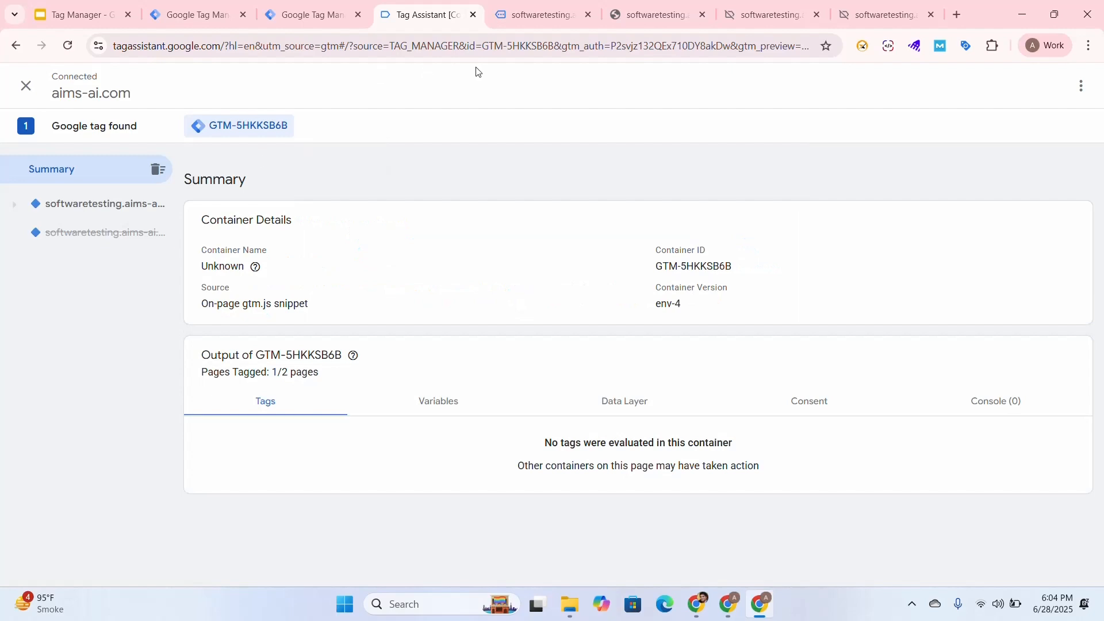
{"action": "left_click", "coordinate": [473, 15]}
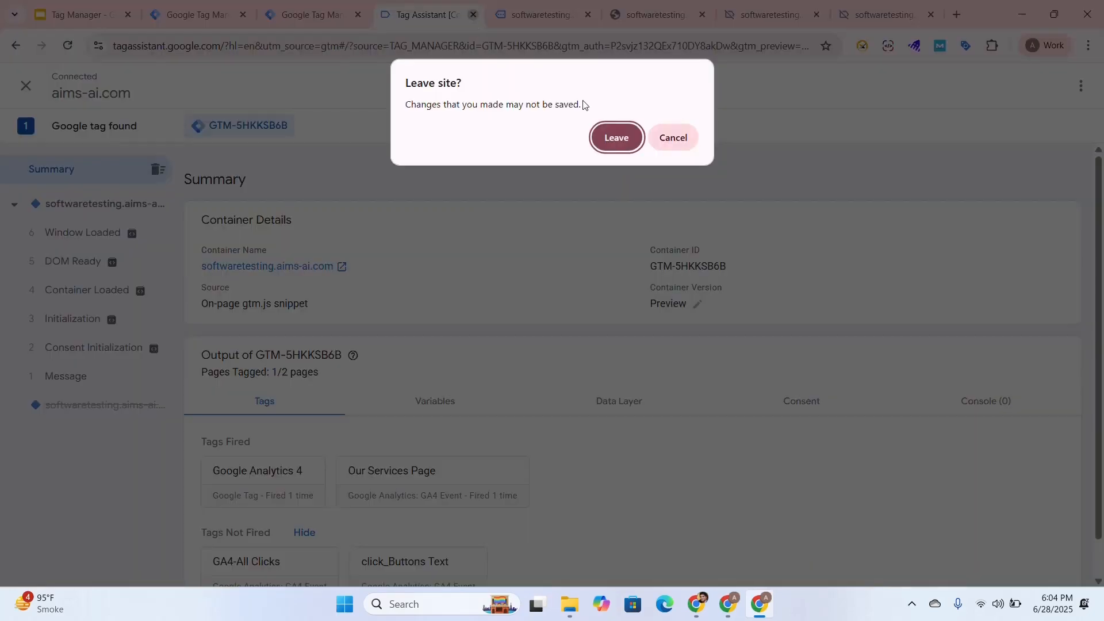
{"action": "left_click", "coordinate": [615, 136]}
{"action": "left_click", "coordinate": [354, 14]}
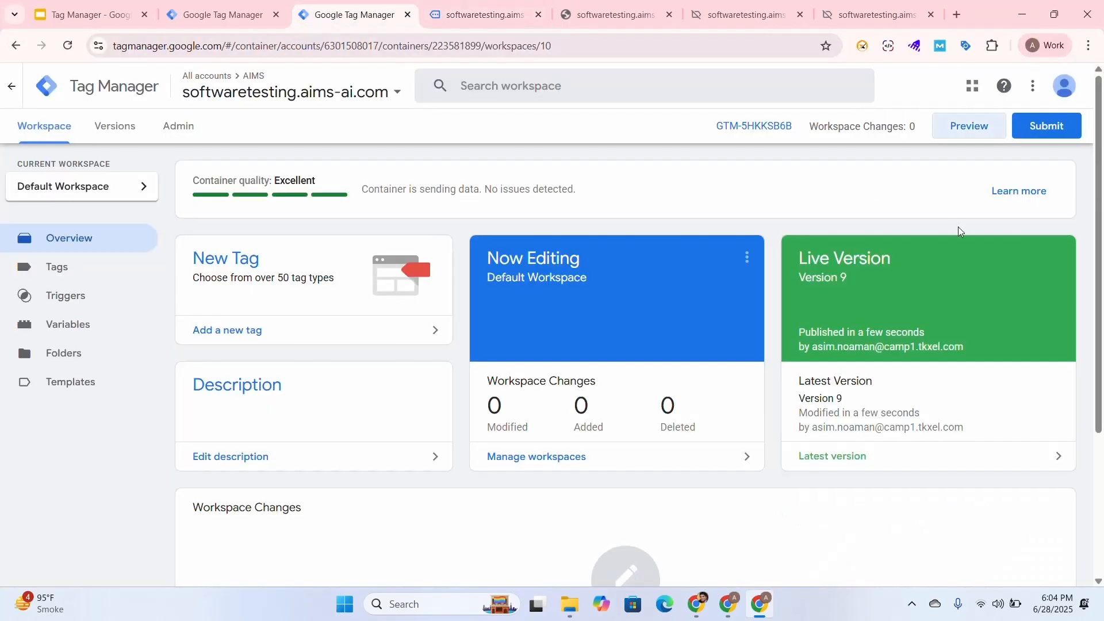
{"action": "left_click", "coordinate": [969, 126]}
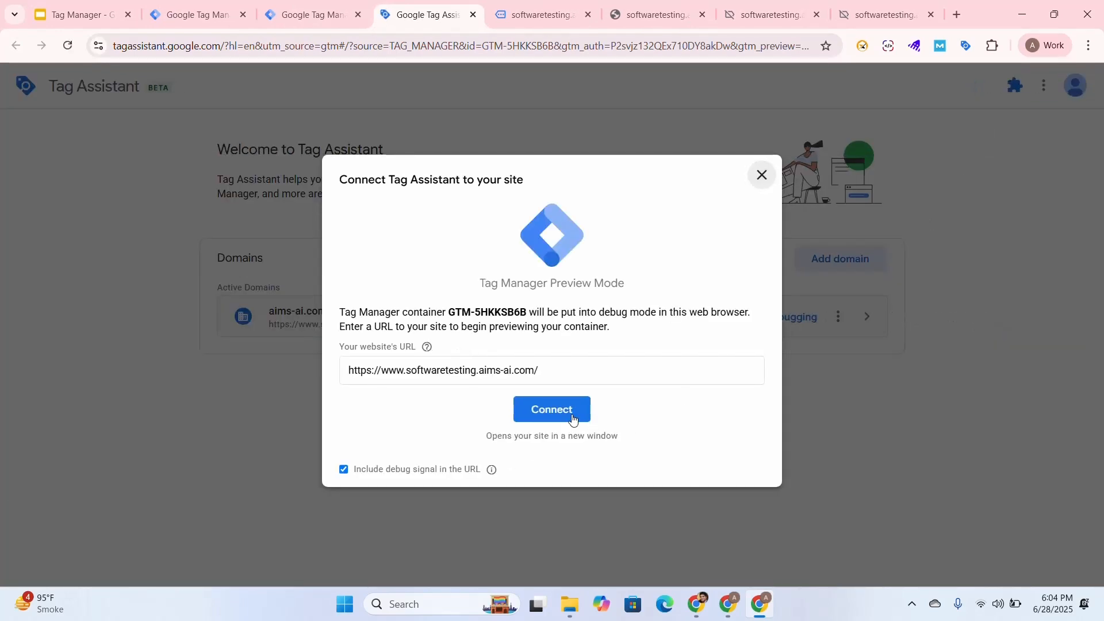
{"action": "left_click", "coordinate": [553, 411]}
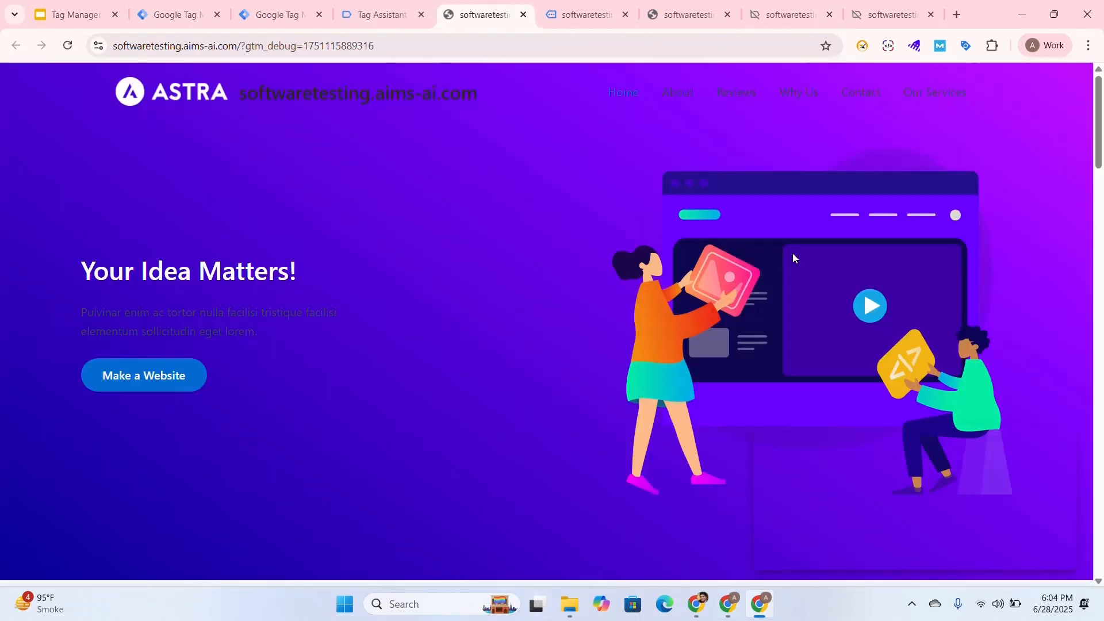
{"action": "left_click", "coordinate": [934, 105]}
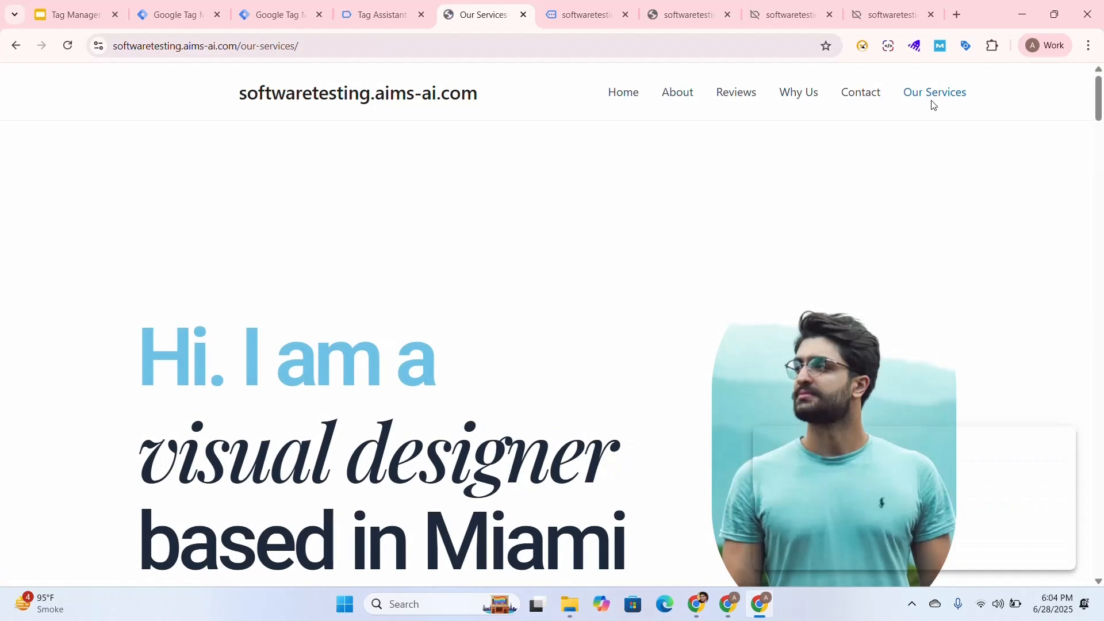
{"action": "scroll", "coordinate": [919, 207], "scroll_direction": "down", "scroll_amount": 10}
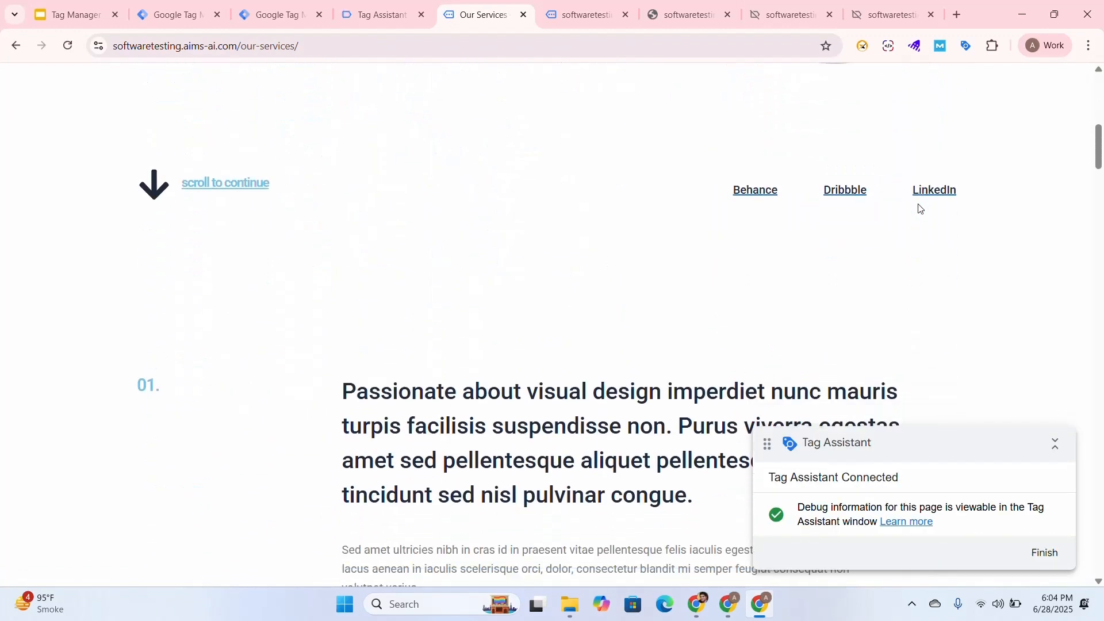
{"action": "scroll", "coordinate": [920, 209], "scroll_direction": "down", "scroll_amount": 5}
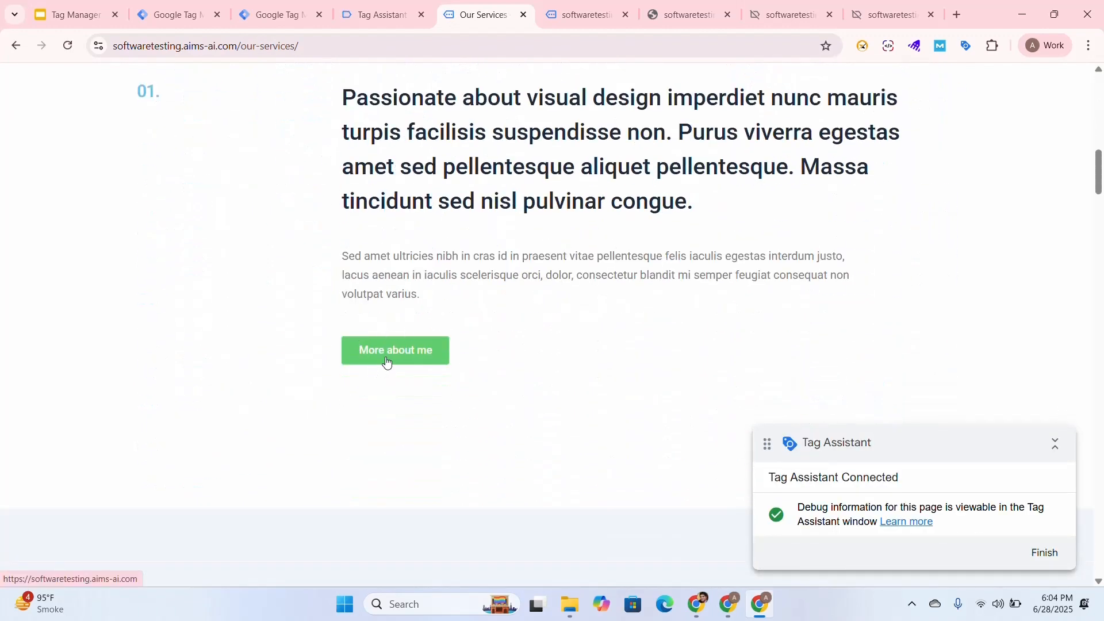
{"action": "left_click", "coordinate": [406, 349]}
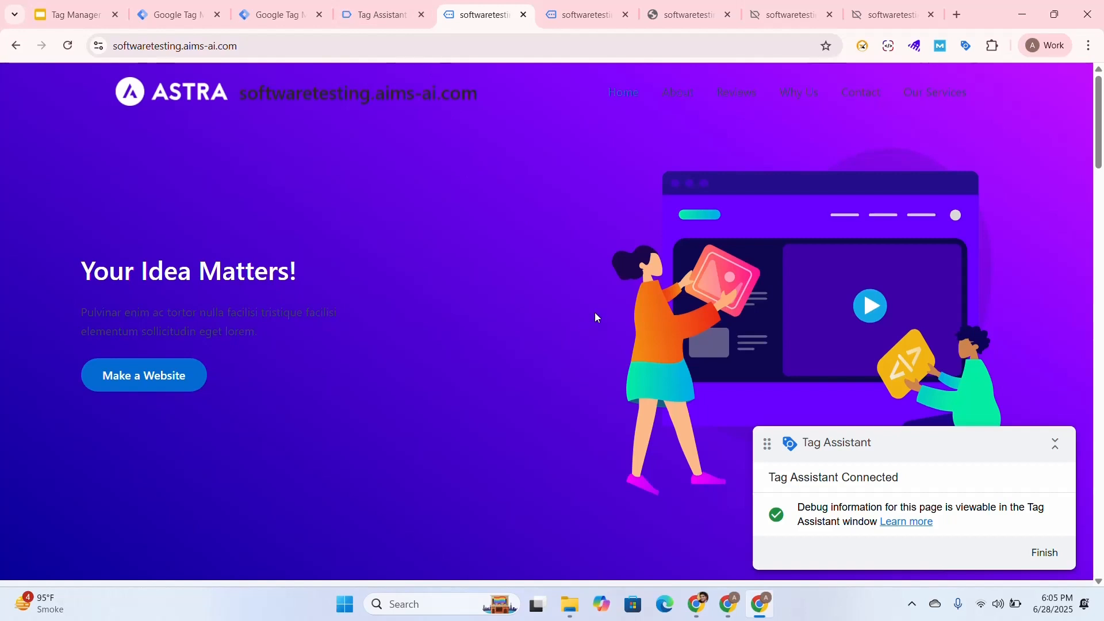
- Return to Tag Assistant and open the fired click_Buttons Text tag's details to check its event name and parameters
{"action": "left_click", "coordinate": [380, 15]}
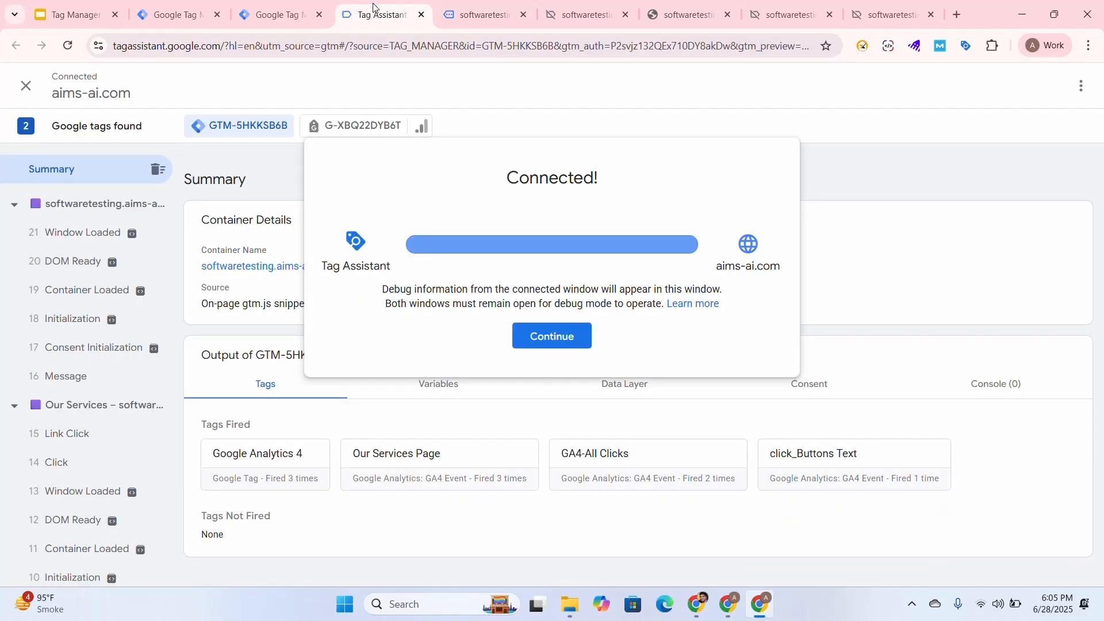
{"action": "left_click", "coordinate": [556, 338]}
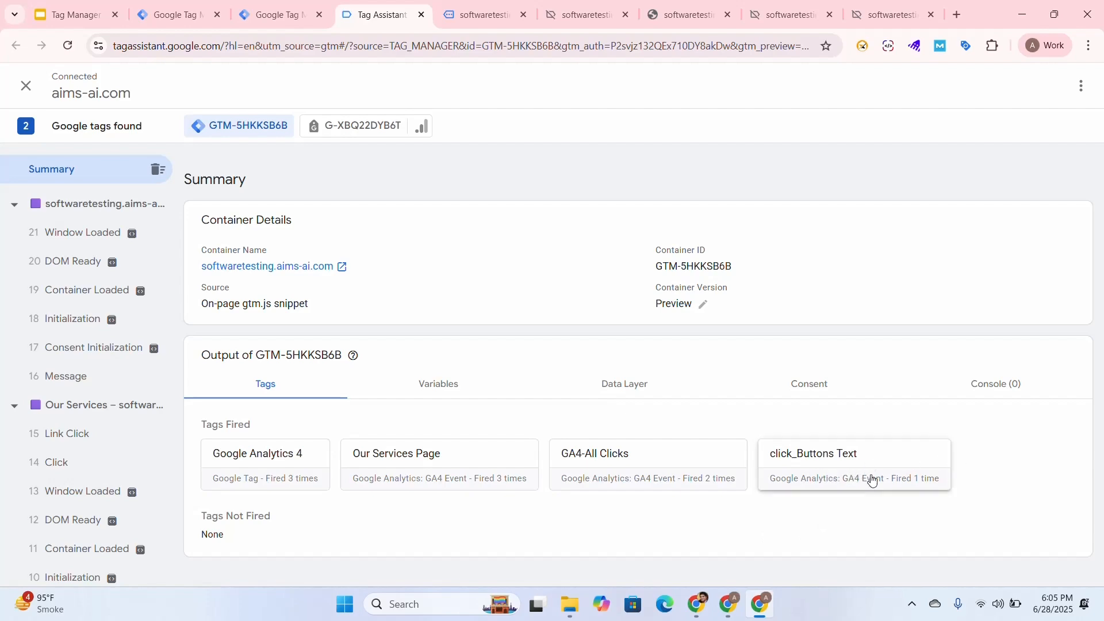
{"action": "left_click", "coordinate": [889, 463]}
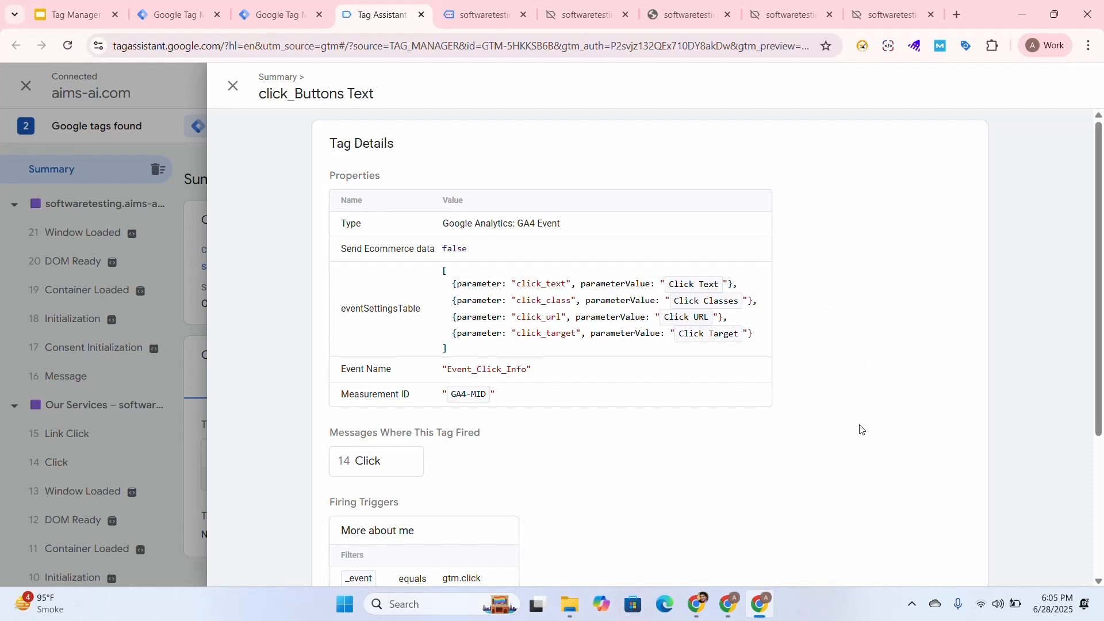
- Review the firing trigger and sent hit of the click_Buttons Text tag, and close its details
{"action": "scroll", "coordinate": [860, 429], "scroll_direction": "down", "scroll_amount": 3}
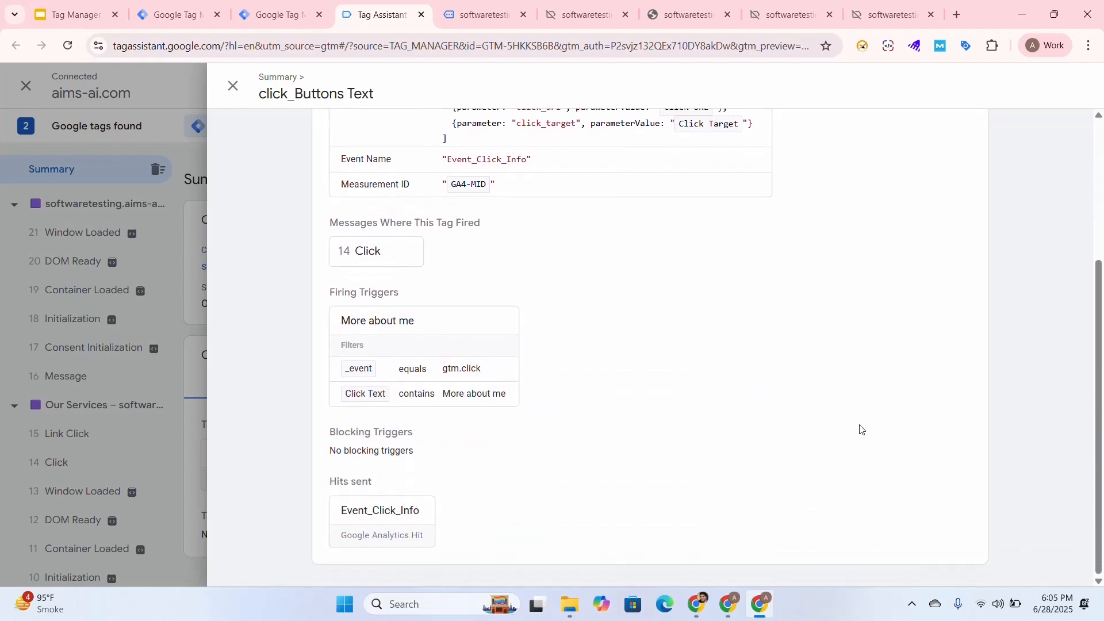
{"action": "scroll", "coordinate": [861, 429], "scroll_direction": "up", "scroll_amount": 3}
{"action": "left_click", "coordinate": [232, 86]}
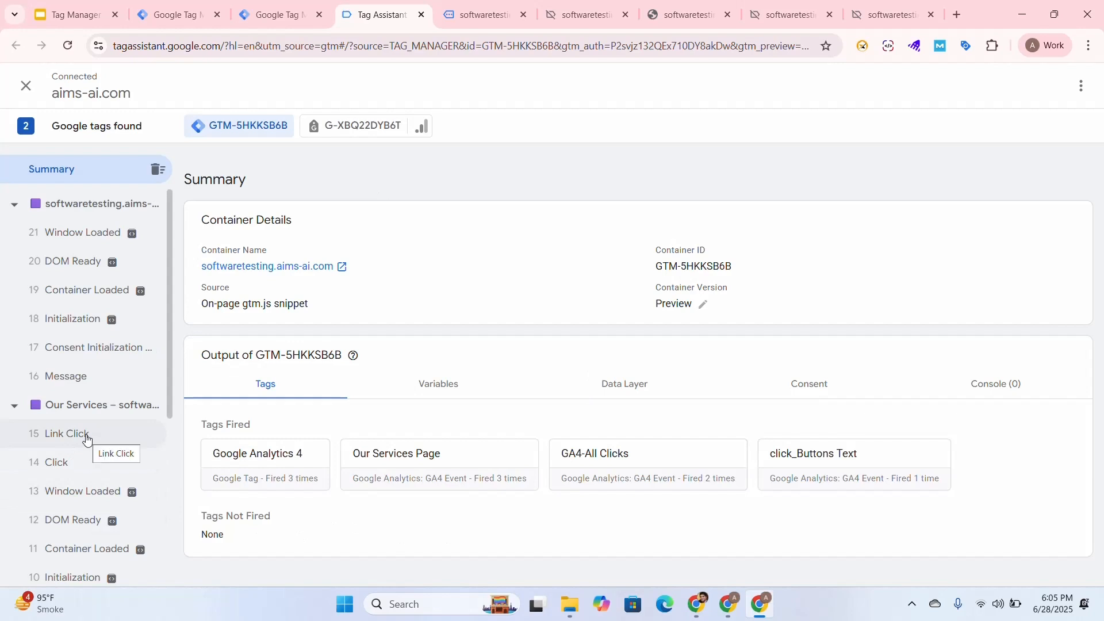
- Examine the click_Buttons Text tag's firing status, parameters and trigger filters under the Our Services page's Click event, and close the details
{"action": "left_click", "coordinate": [91, 470]}
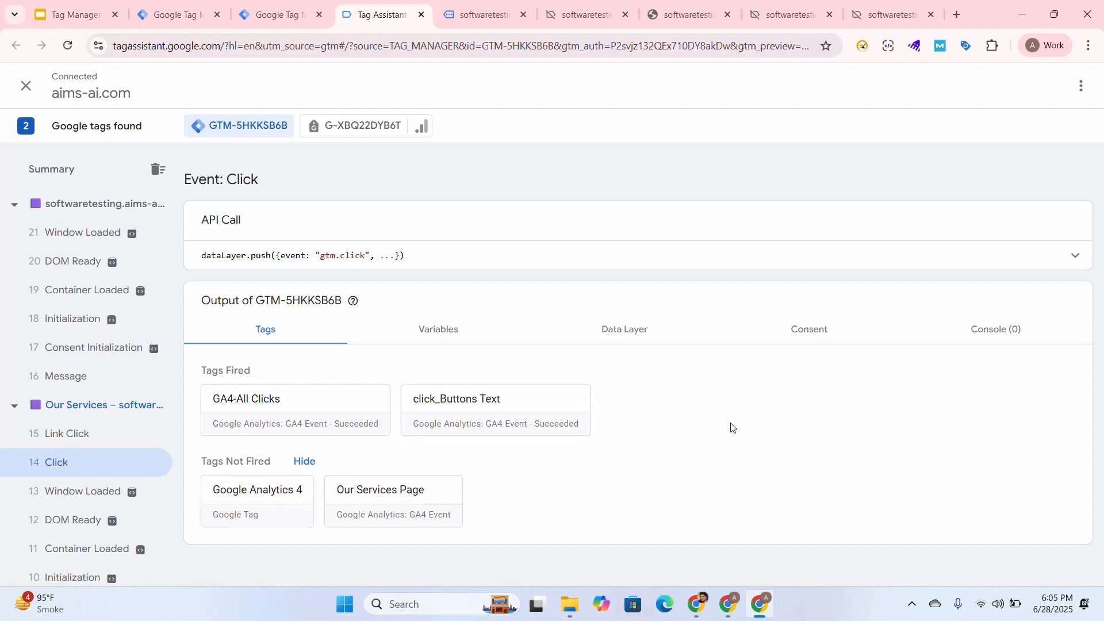
{"action": "left_click", "coordinate": [530, 409]}
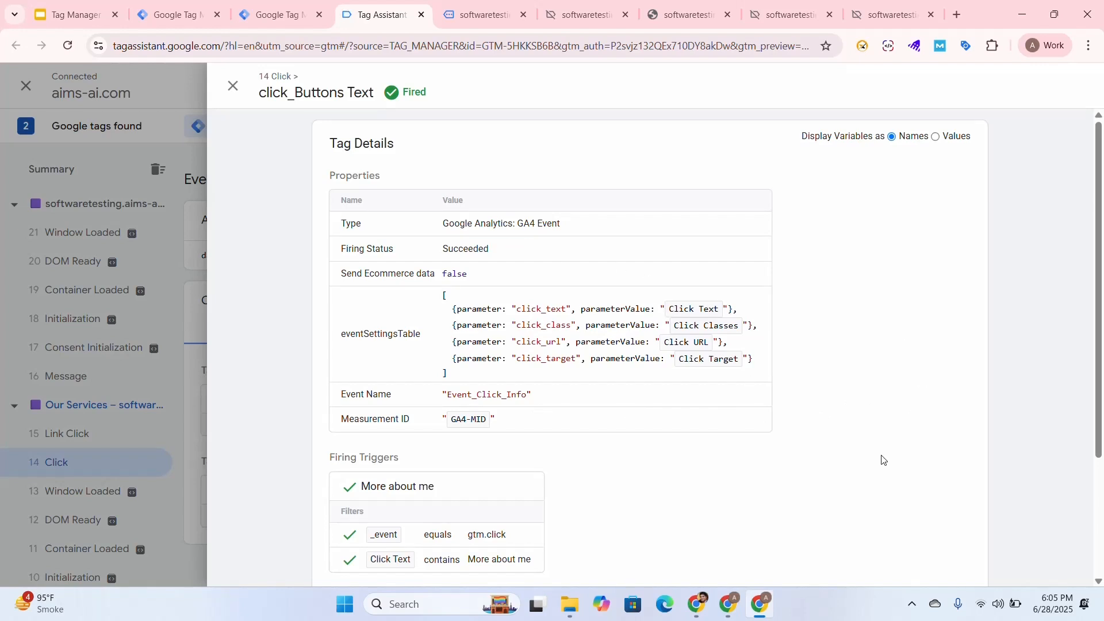
{"action": "scroll", "coordinate": [884, 460], "scroll_direction": "down", "scroll_amount": 3}
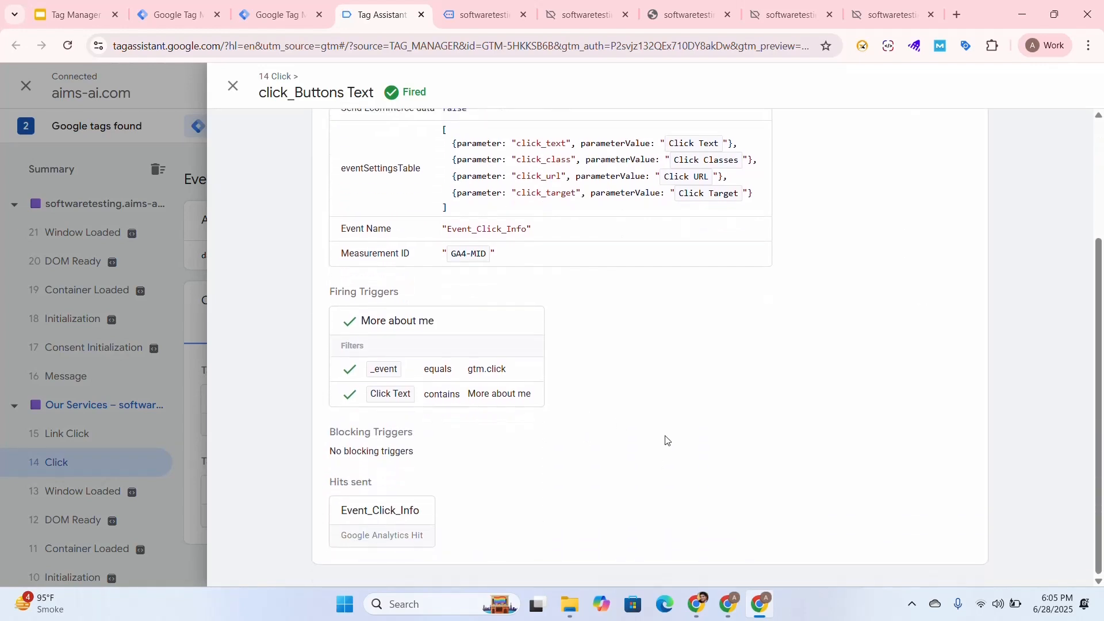
{"action": "scroll", "coordinate": [719, 469], "scroll_direction": "up", "scroll_amount": 3}
{"action": "scroll", "coordinate": [729, 463], "scroll_direction": "down", "scroll_amount": 2}
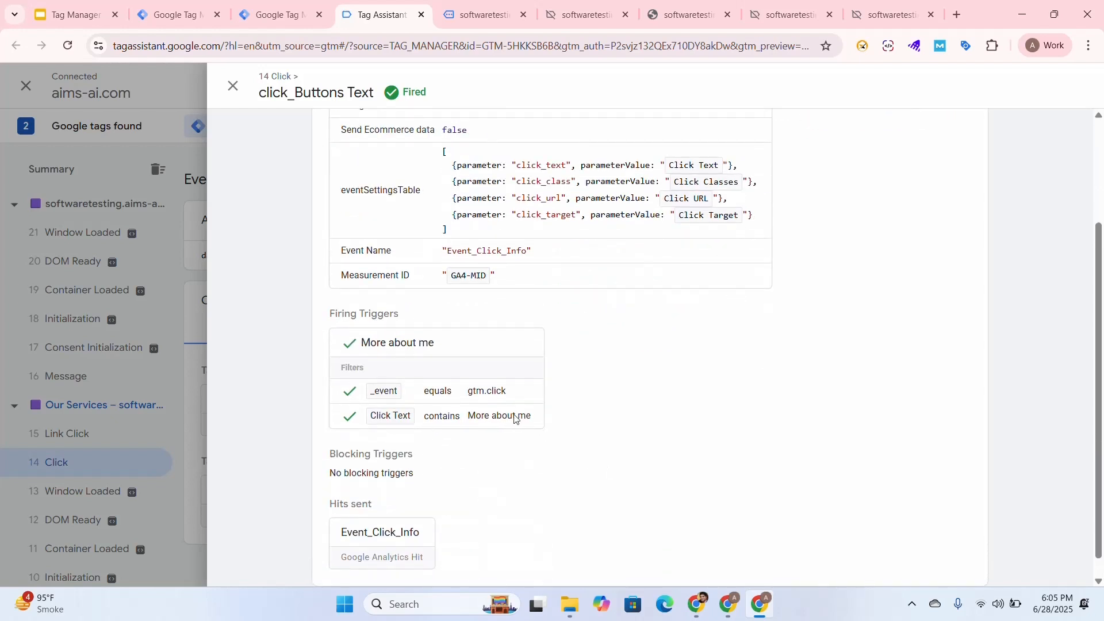
{"action": "scroll", "coordinate": [793, 446], "scroll_direction": "up", "scroll_amount": 1}
{"action": "scroll", "coordinate": [795, 448], "scroll_direction": "down", "scroll_amount": 1}
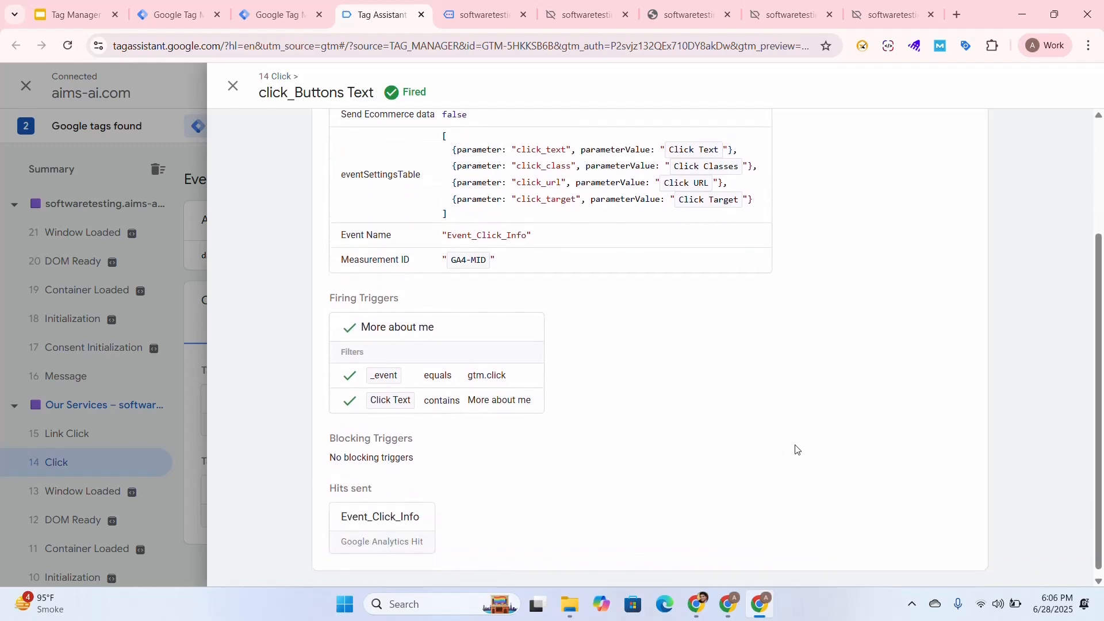
{"action": "scroll", "coordinate": [797, 450], "scroll_direction": "up", "scroll_amount": 3}
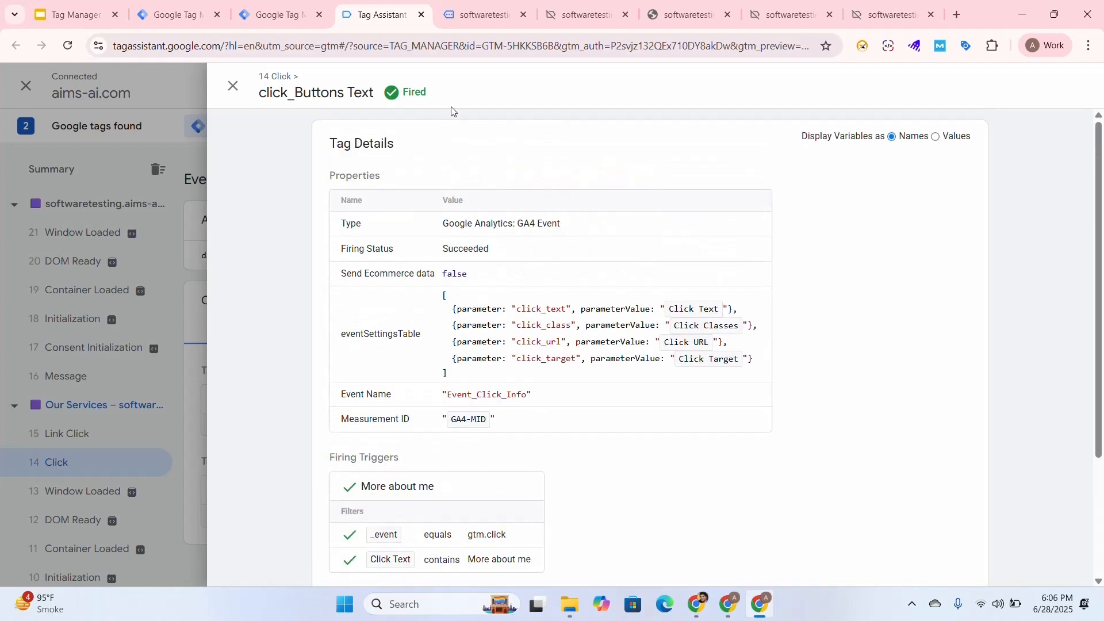
{"action": "left_click", "coordinate": [233, 89]}
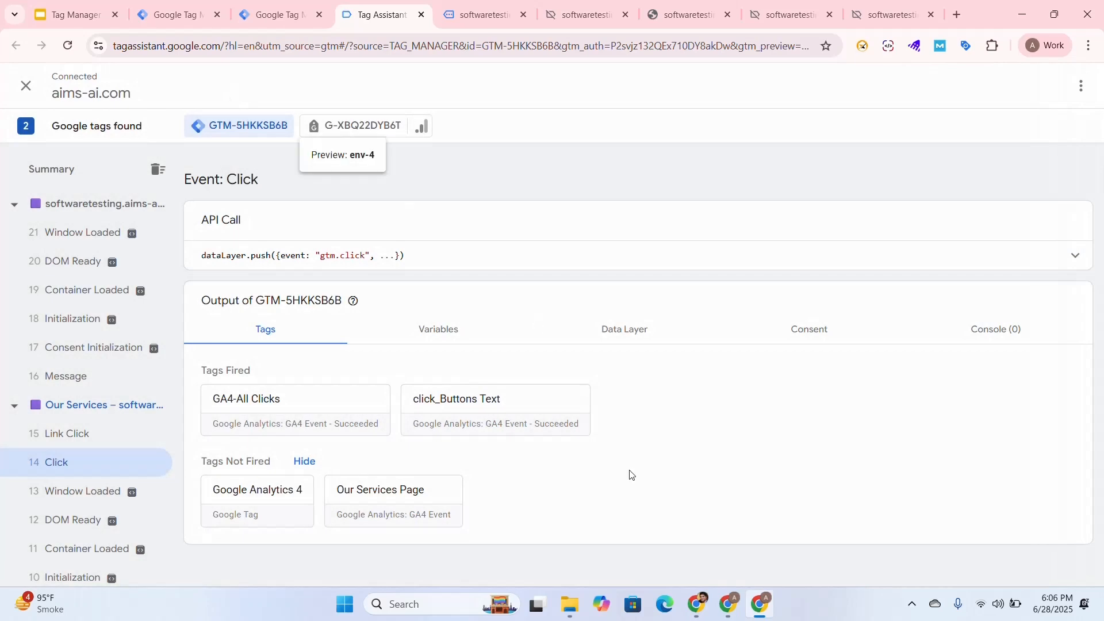
- Examine the variable values captured for the Click event, including Click Classes, Click Target, Click Text and Click URL
{"action": "left_click", "coordinate": [430, 329]}
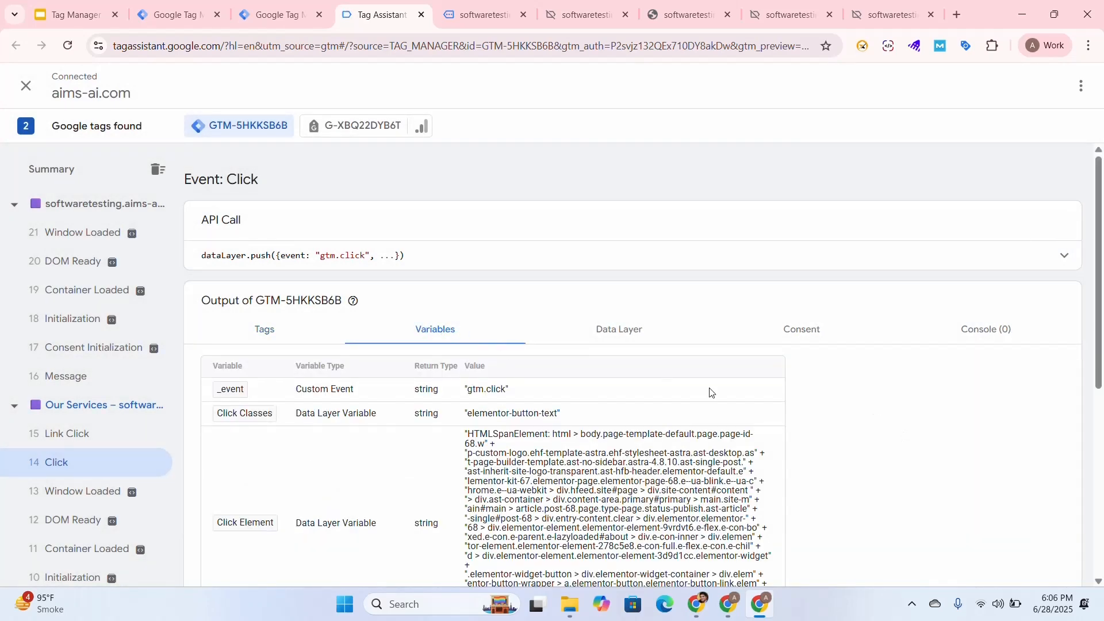
{"action": "scroll", "coordinate": [835, 448], "scroll_direction": "down", "scroll_amount": 1}
{"action": "scroll", "coordinate": [835, 448], "scroll_direction": "down", "scroll_amount": 1}
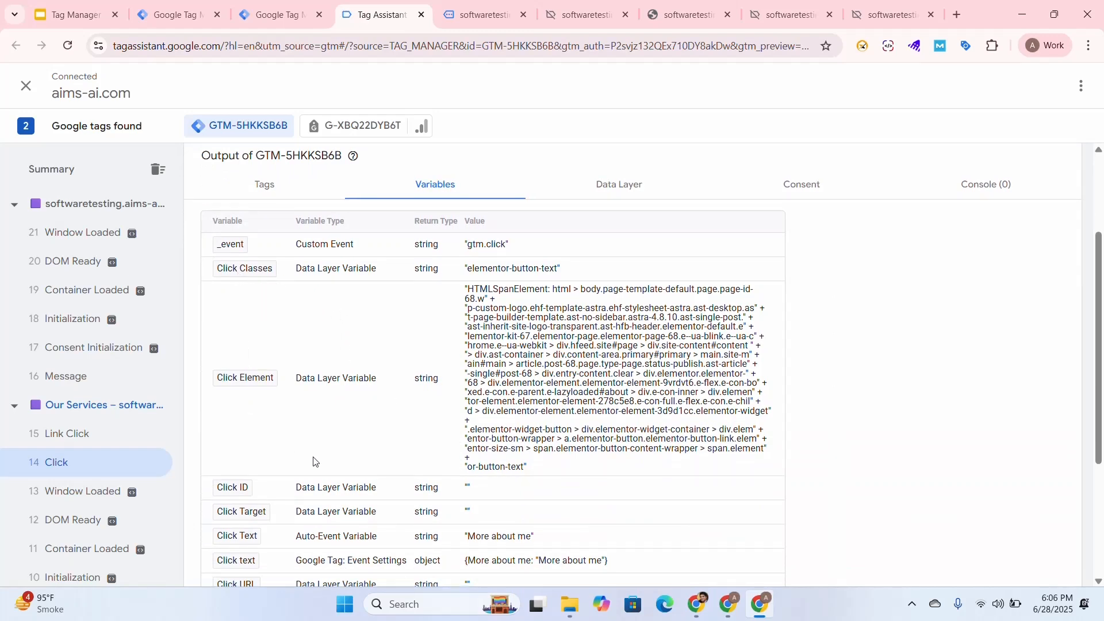
{"action": "scroll", "coordinate": [305, 463], "scroll_direction": "down", "scroll_amount": 1}
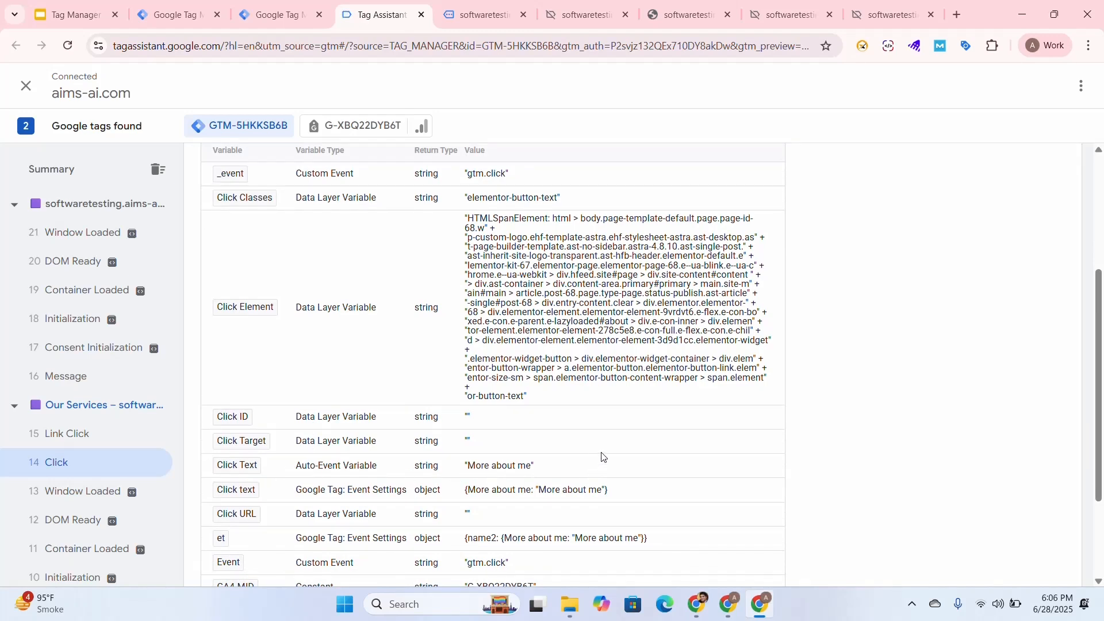
{"action": "scroll", "coordinate": [602, 458], "scroll_direction": "down", "scroll_amount": 1}
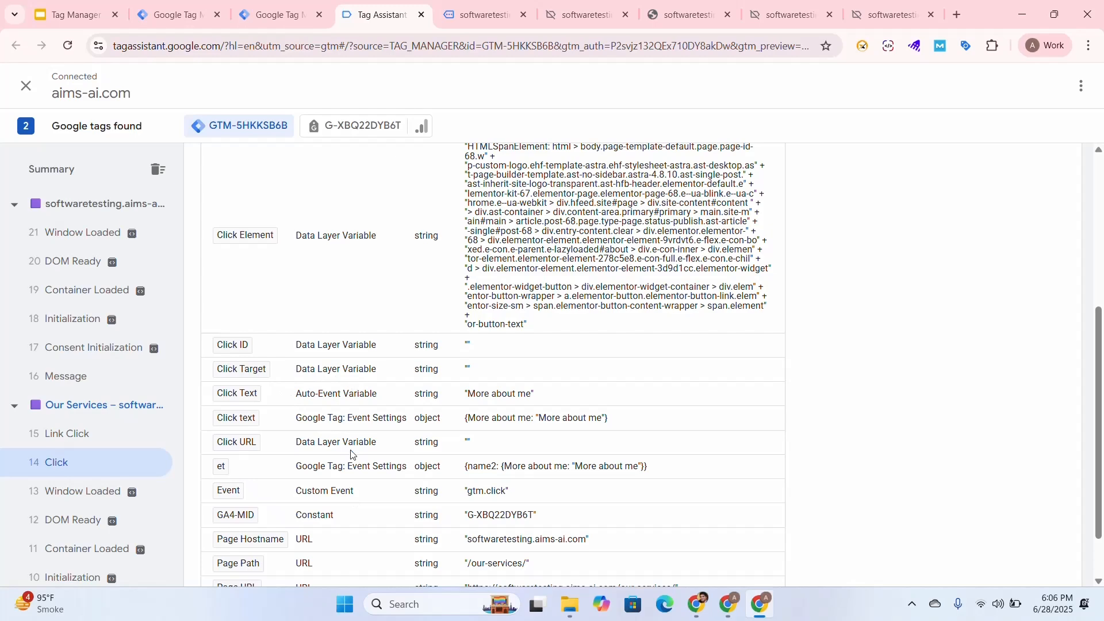
{"action": "scroll", "coordinate": [377, 504], "scroll_direction": "down", "scroll_amount": 2}
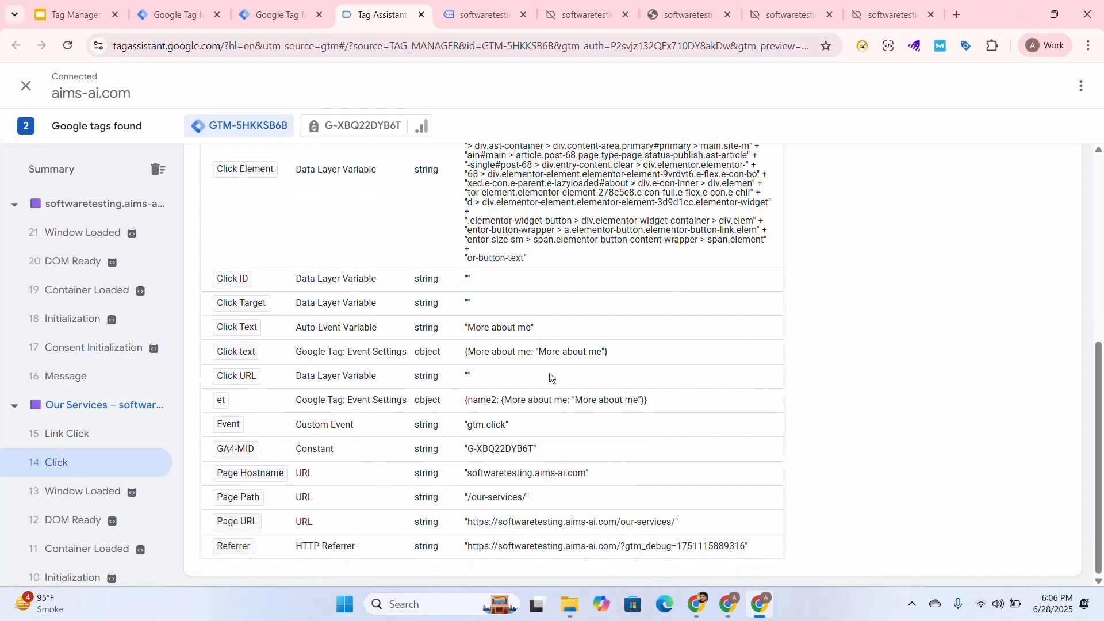
- Switch to Google Analytics, reload the Realtime overview, and find Event_Click_Info among the event counts by event name
{"action": "left_click", "coordinate": [681, 593]}
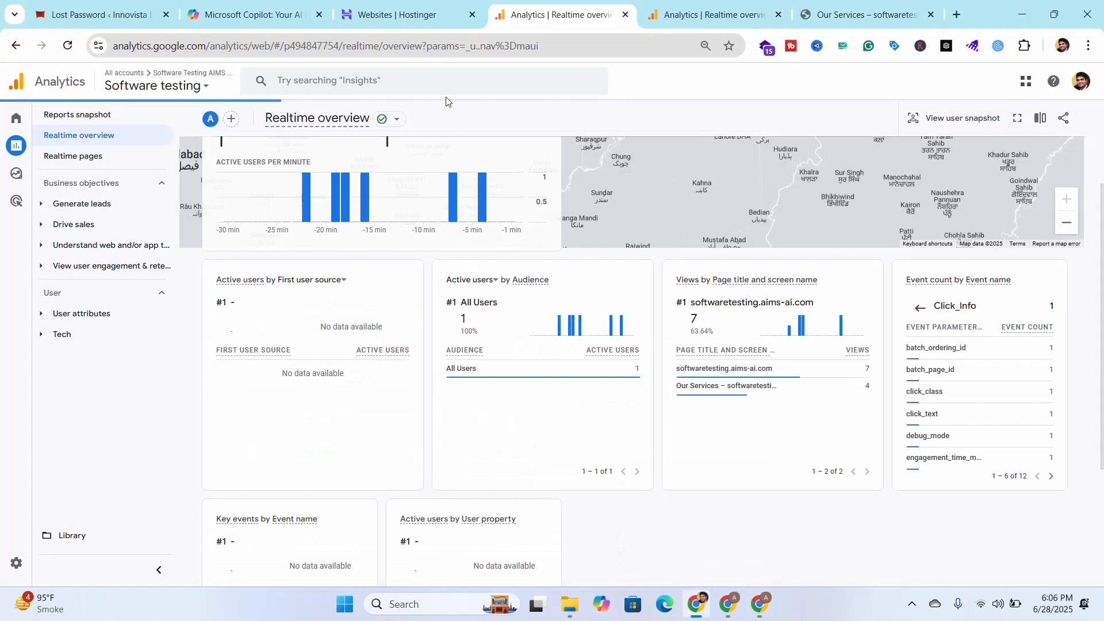
{"action": "left_click", "coordinate": [448, 42]}
{"action": "key", "text": "Return"}
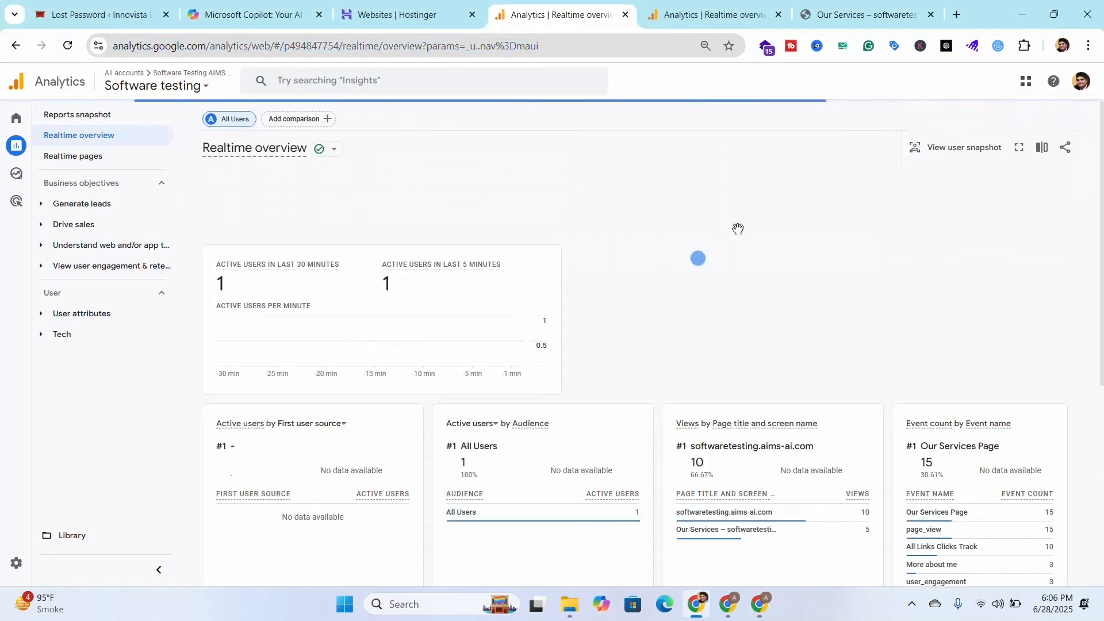
{"action": "scroll", "coordinate": [1085, 374], "scroll_direction": "down", "scroll_amount": 2}
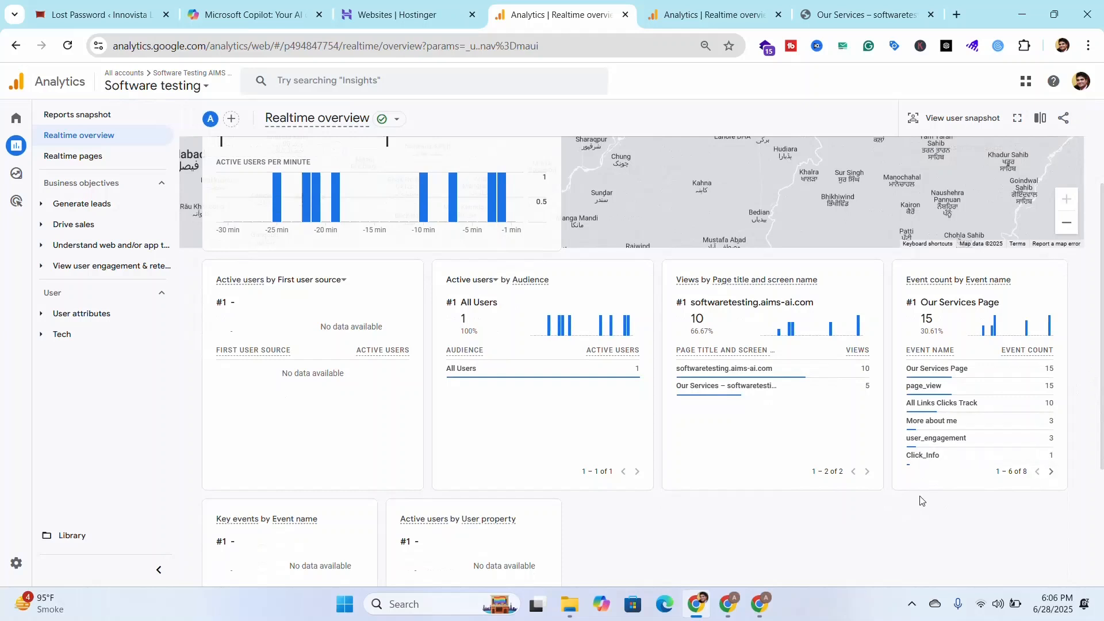
{"action": "mouse_move", "coordinate": [954, 464]}
{"action": "left_click", "coordinate": [1052, 473]}
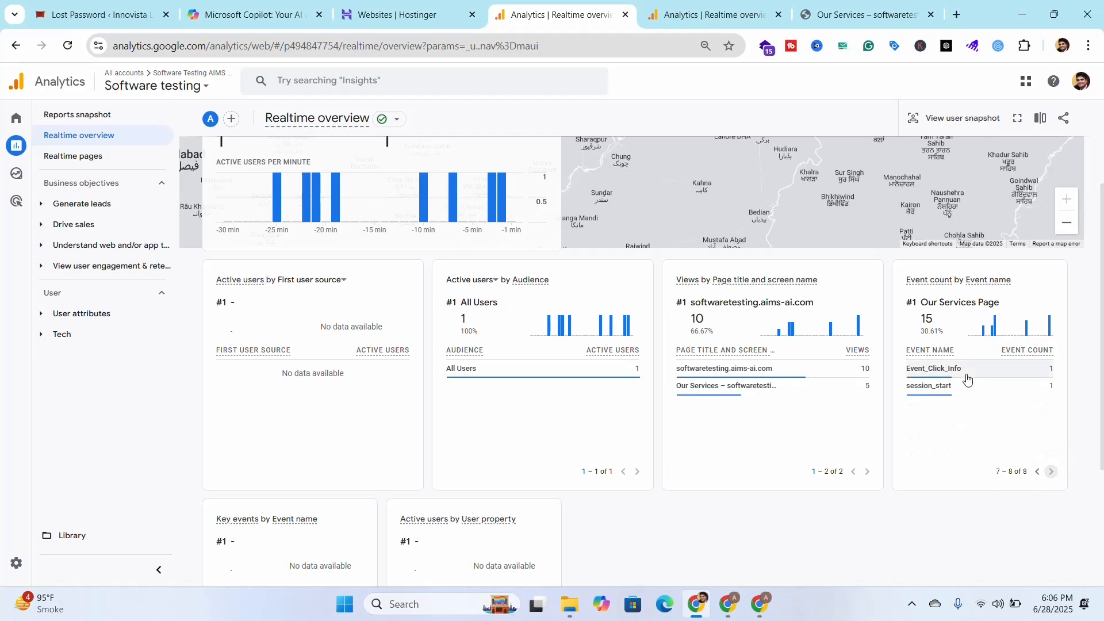
{"action": "mouse_move", "coordinate": [982, 373]}
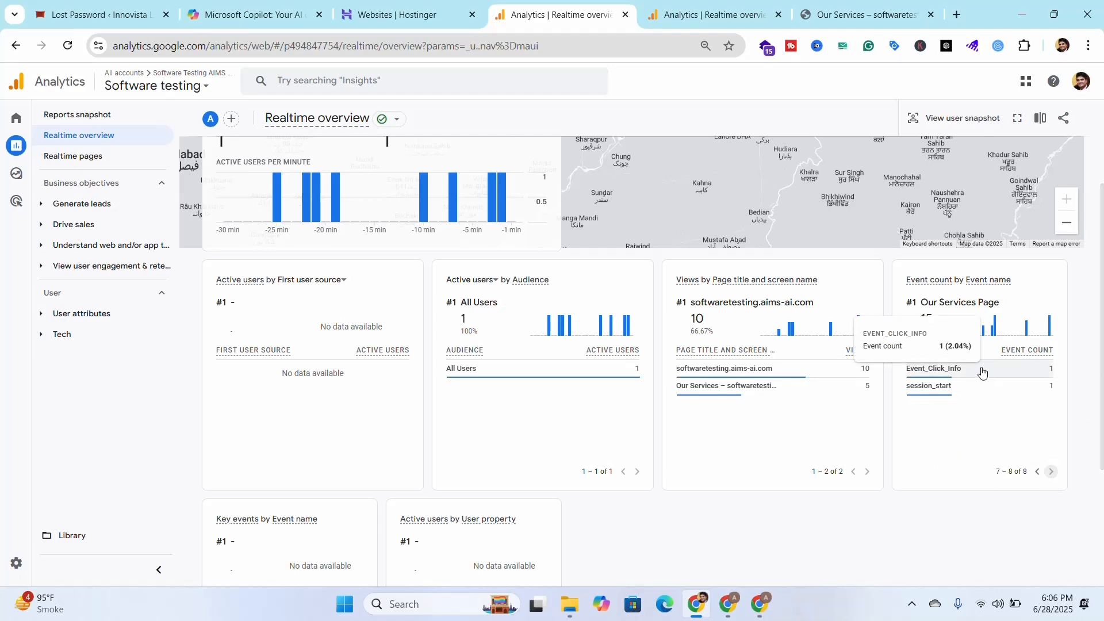
- Switch to Tag Manager and open the click_Buttons Text tag to review its event name and parameters
{"action": "left_click", "coordinate": [759, 606]}
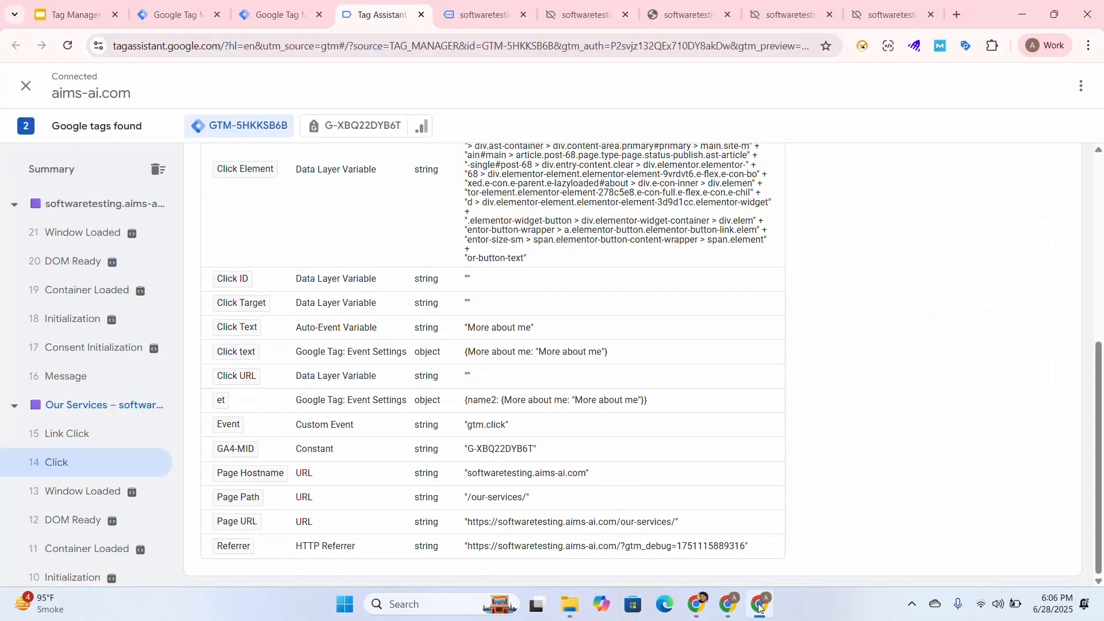
{"action": "left_click", "coordinate": [268, 14]}
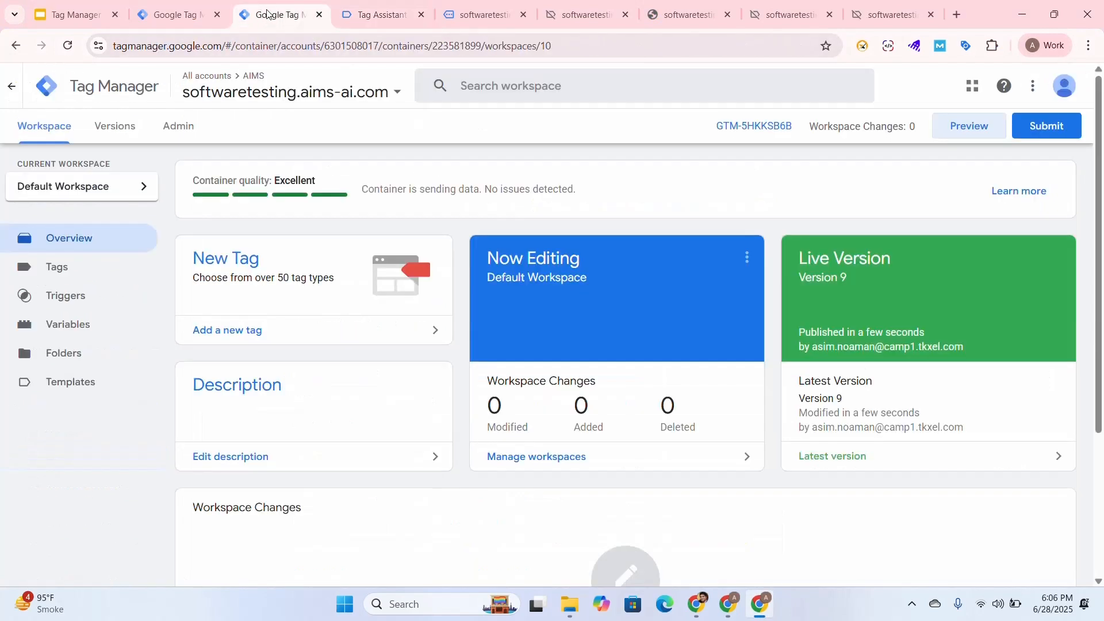
{"action": "left_click", "coordinate": [80, 265]}
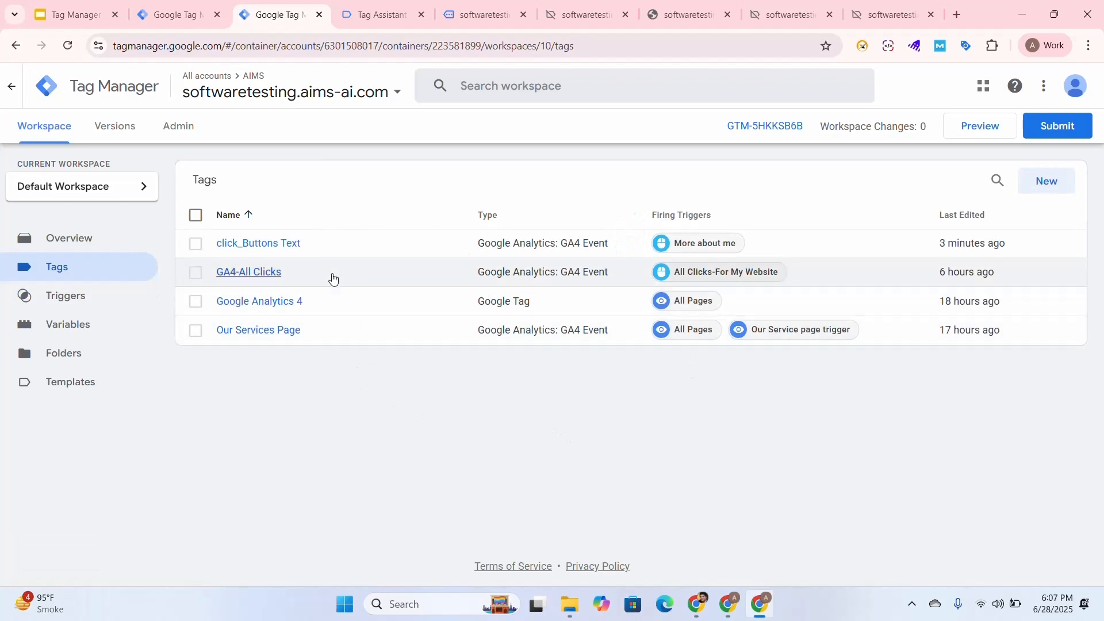
{"action": "left_click", "coordinate": [388, 246]}
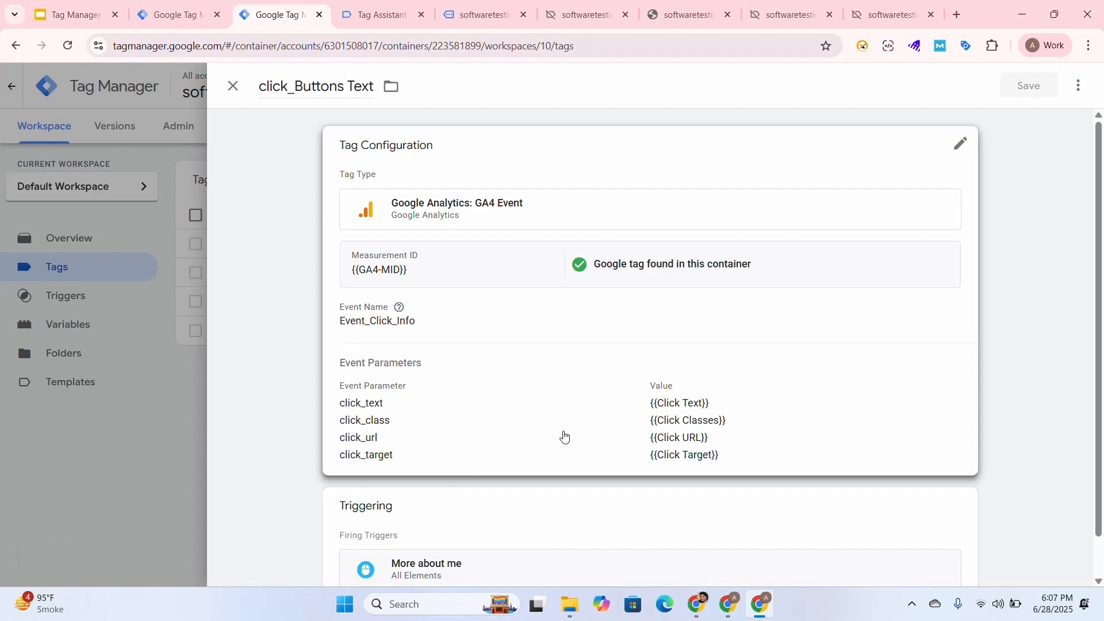
- Return to the Google Analytics Realtime overview and check the click_text parameter value of the Event_Click_Info event
{"action": "key", "text": "alt+Tab"}
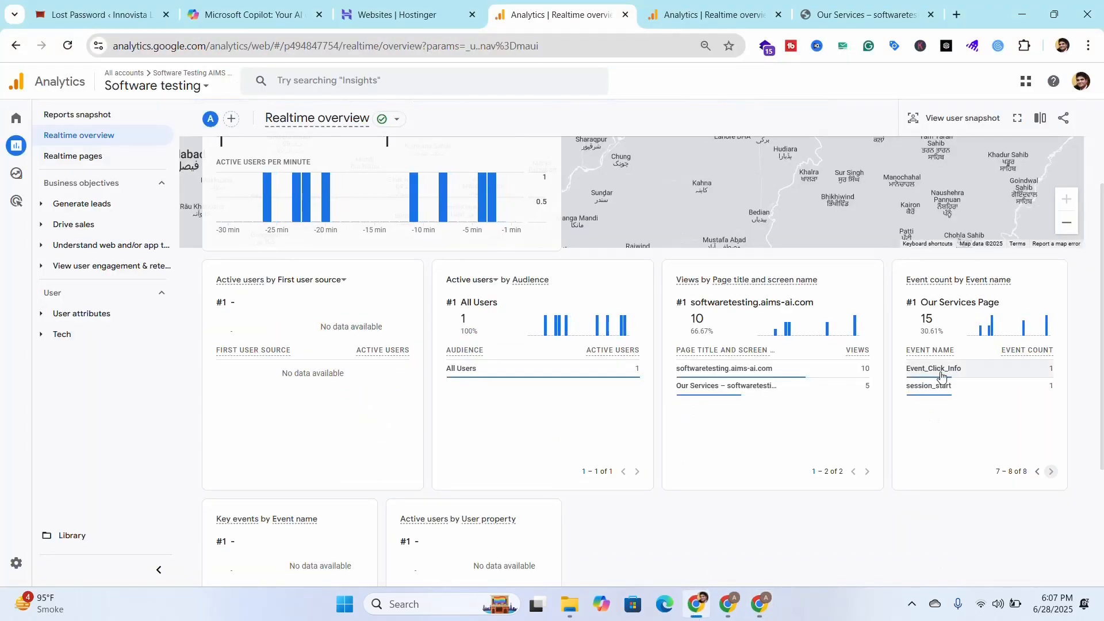
{"action": "mouse_move", "coordinate": [931, 378]}
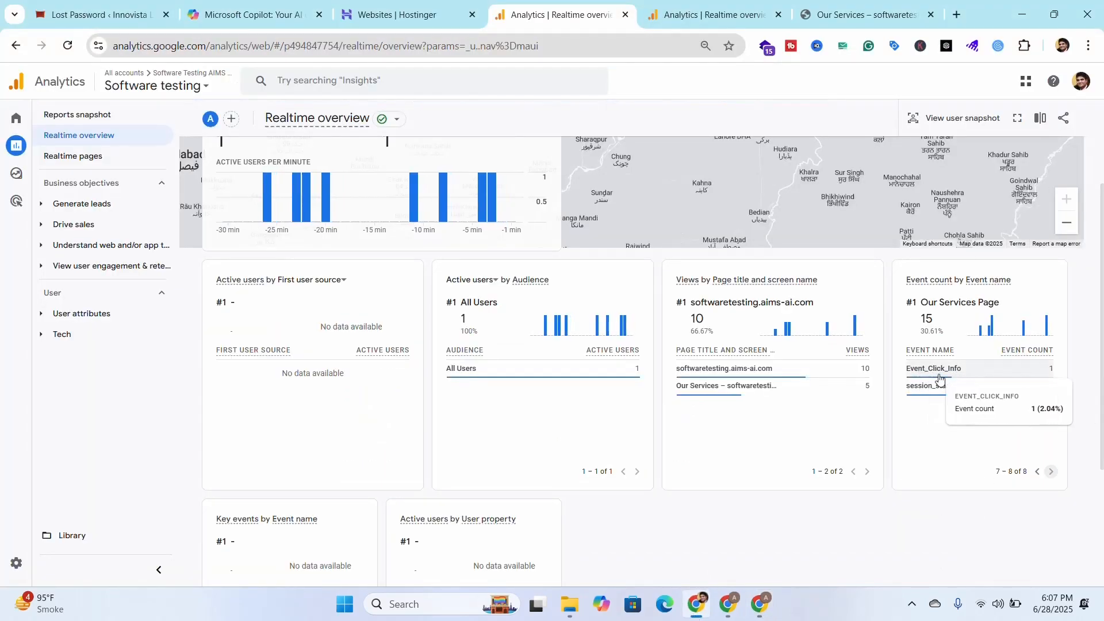
{"action": "left_click", "coordinate": [932, 377]}
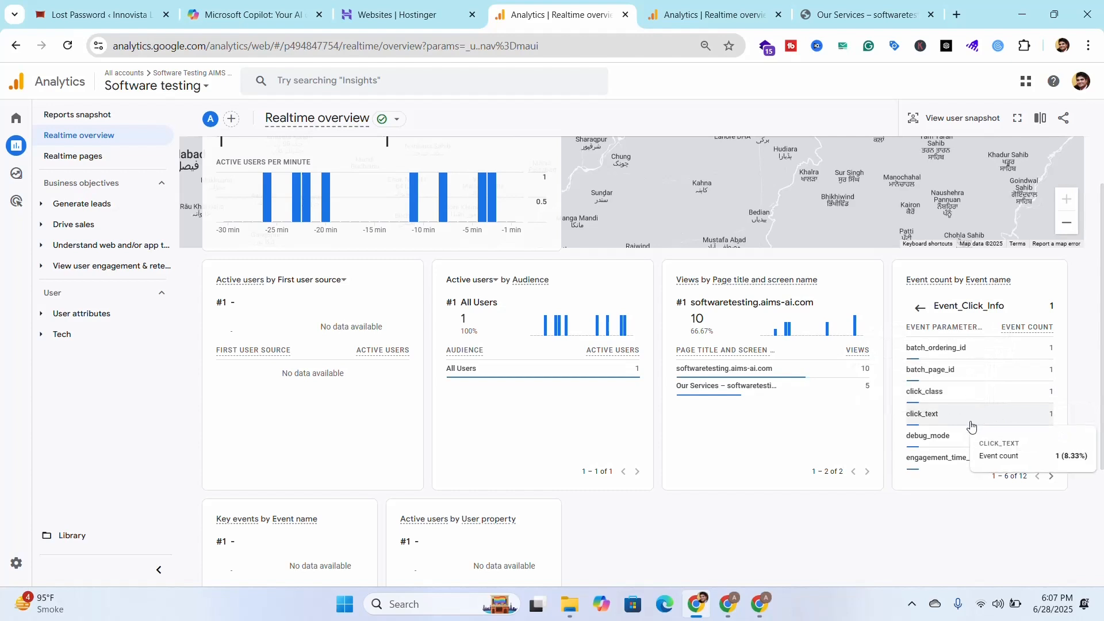
{"action": "left_click", "coordinate": [949, 415]}
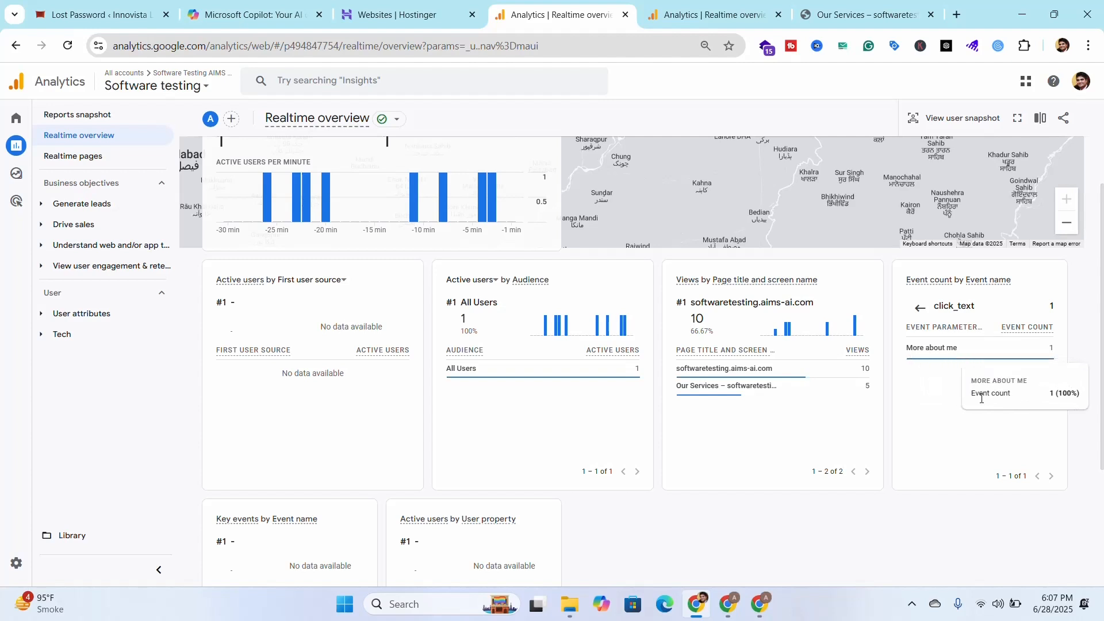
- Check the click_class parameter value of Event_Click_Info, and return to the part of the event list containing that event
{"action": "left_click", "coordinate": [921, 308]}
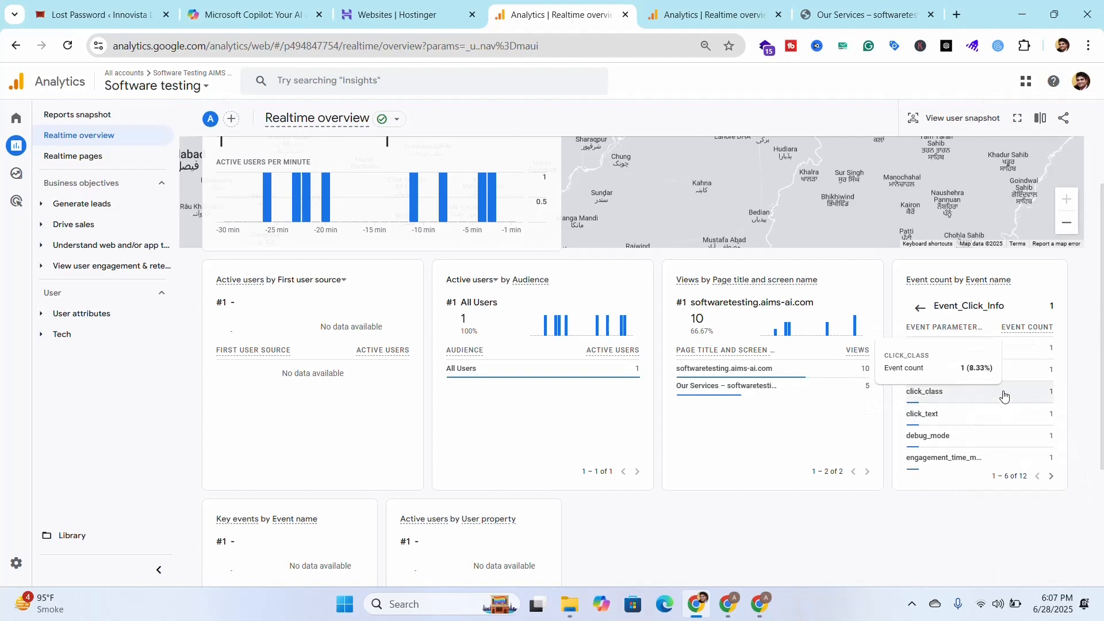
{"action": "scroll", "coordinate": [1001, 397], "scroll_direction": "down", "scroll_amount": 1}
{"action": "left_click", "coordinate": [968, 321]}
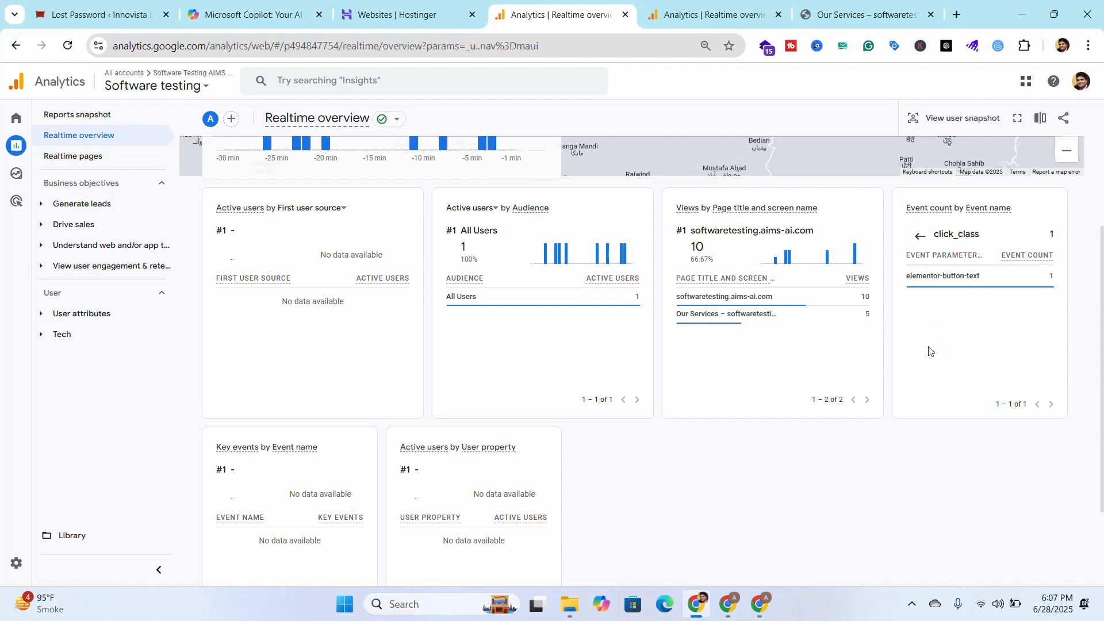
{"action": "left_click", "coordinate": [911, 231]}
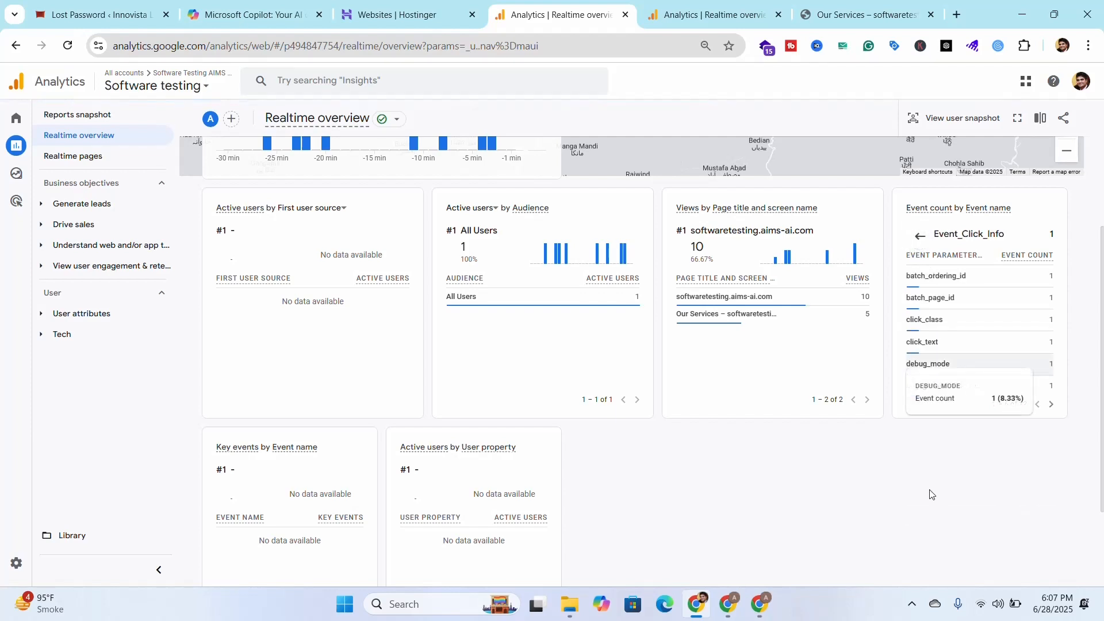
{"action": "left_click", "coordinate": [920, 236]}
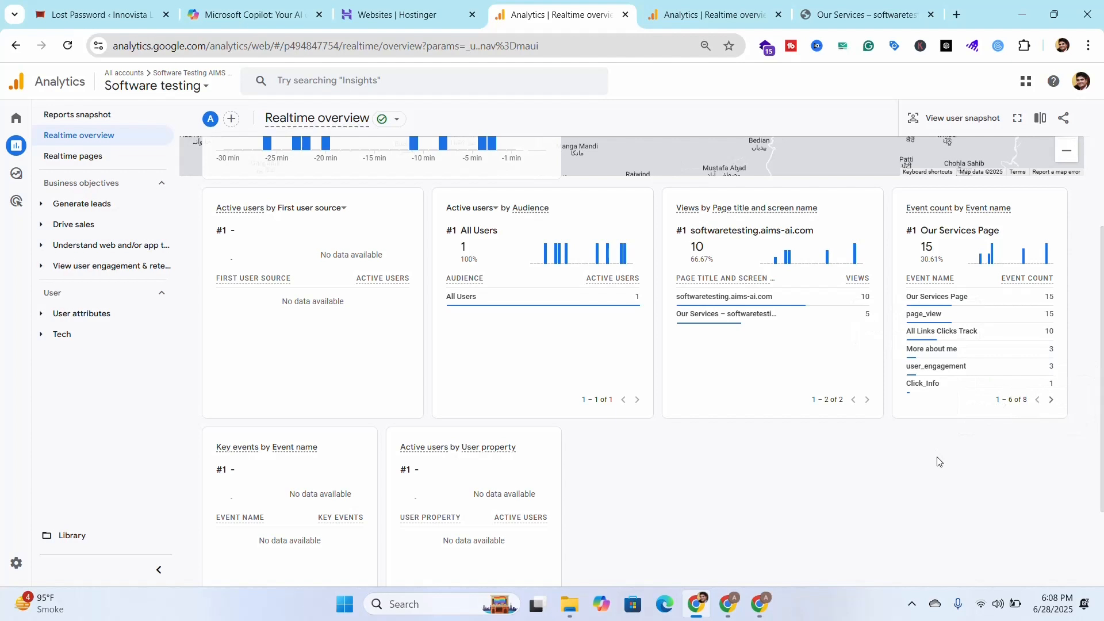
{"action": "left_click", "coordinate": [1052, 400]}
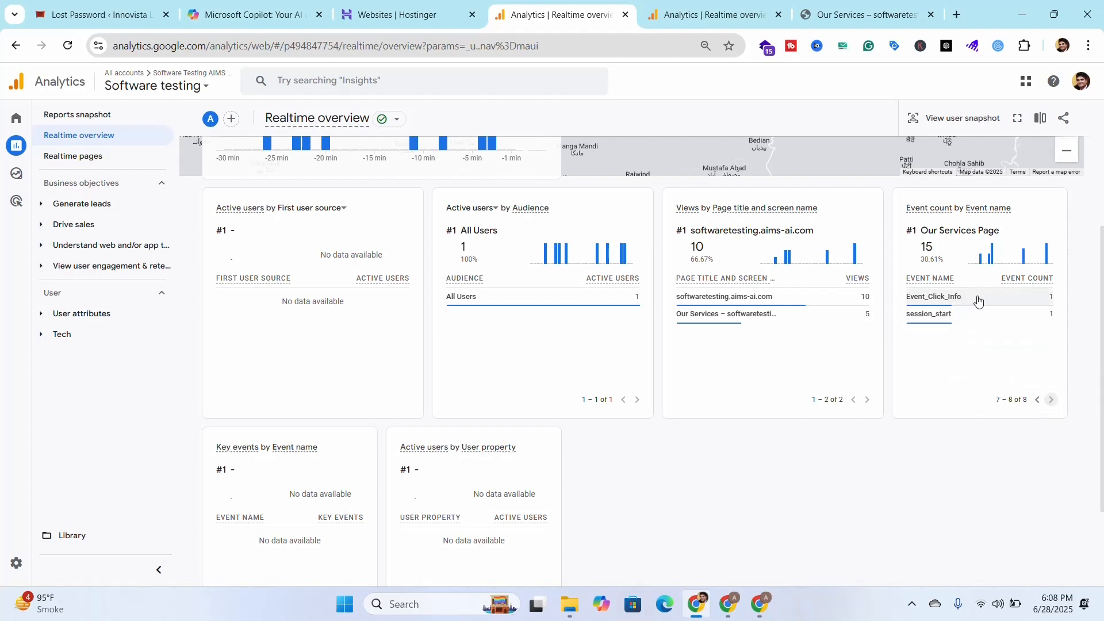